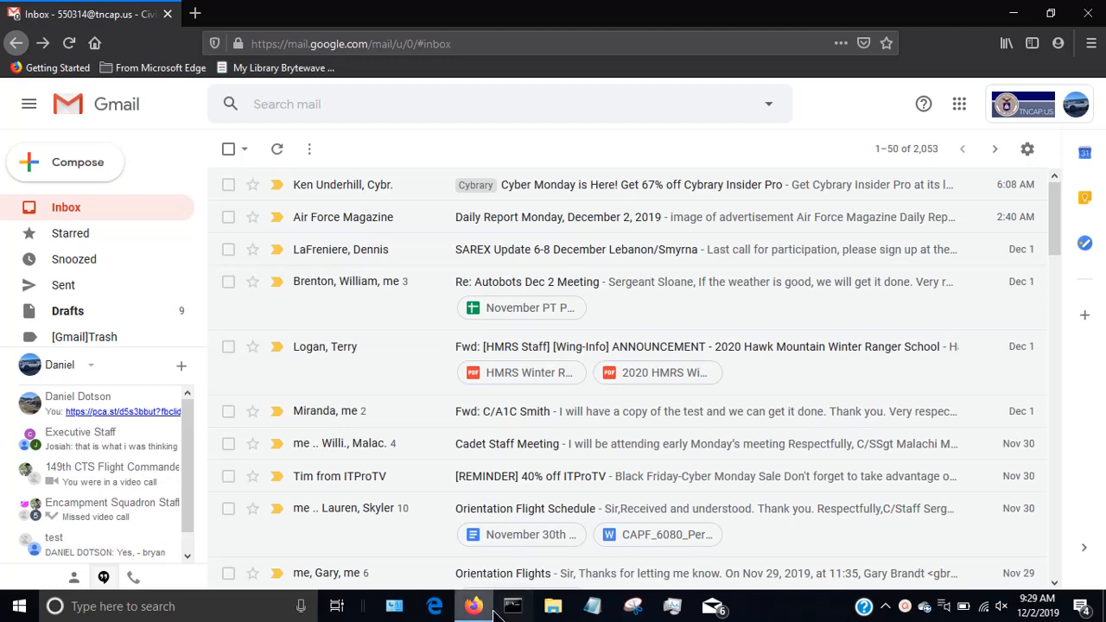
Open Google Drive from the Gmail inbox and create a new blank Google Form.
{"action": "mouse_move", "coordinate": [495, 612]}
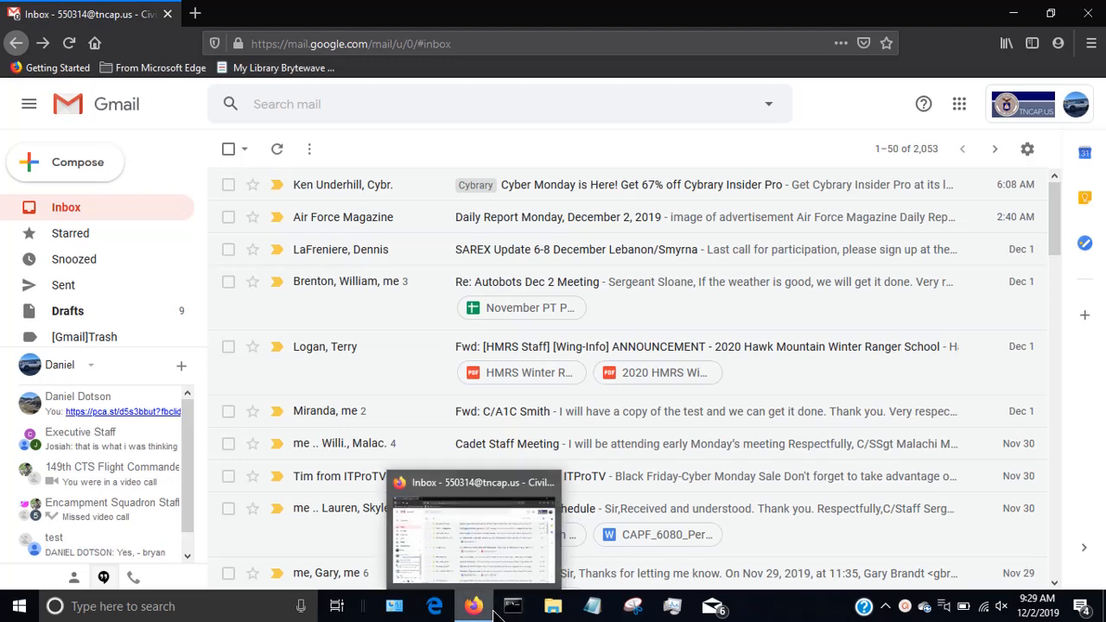
{"action": "left_click", "coordinate": [959, 105]}
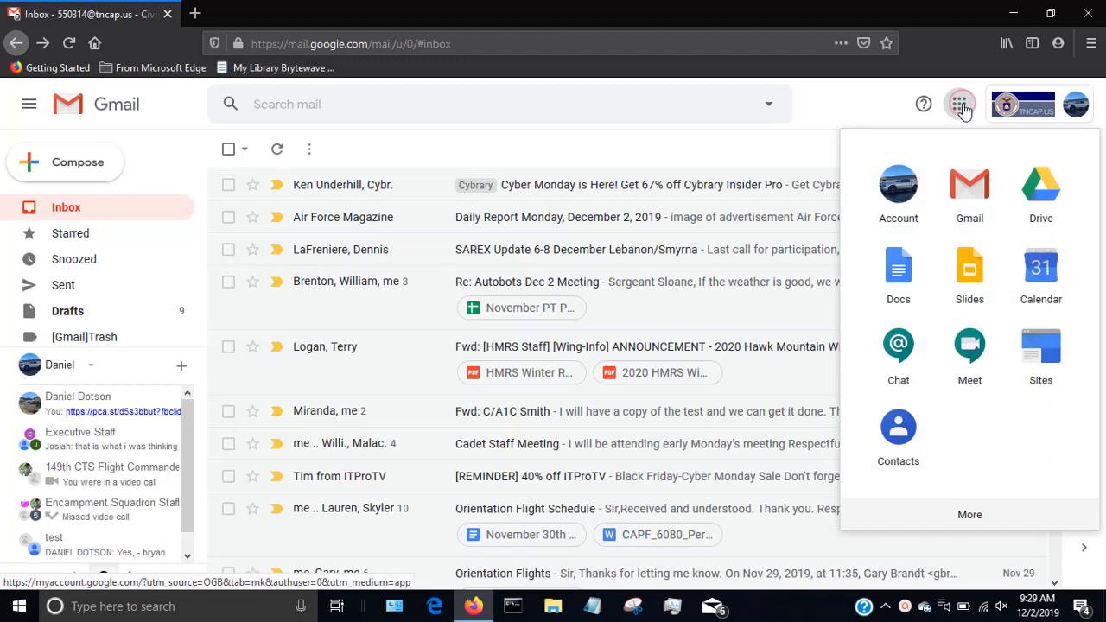
{"action": "left_click", "coordinate": [1043, 210]}
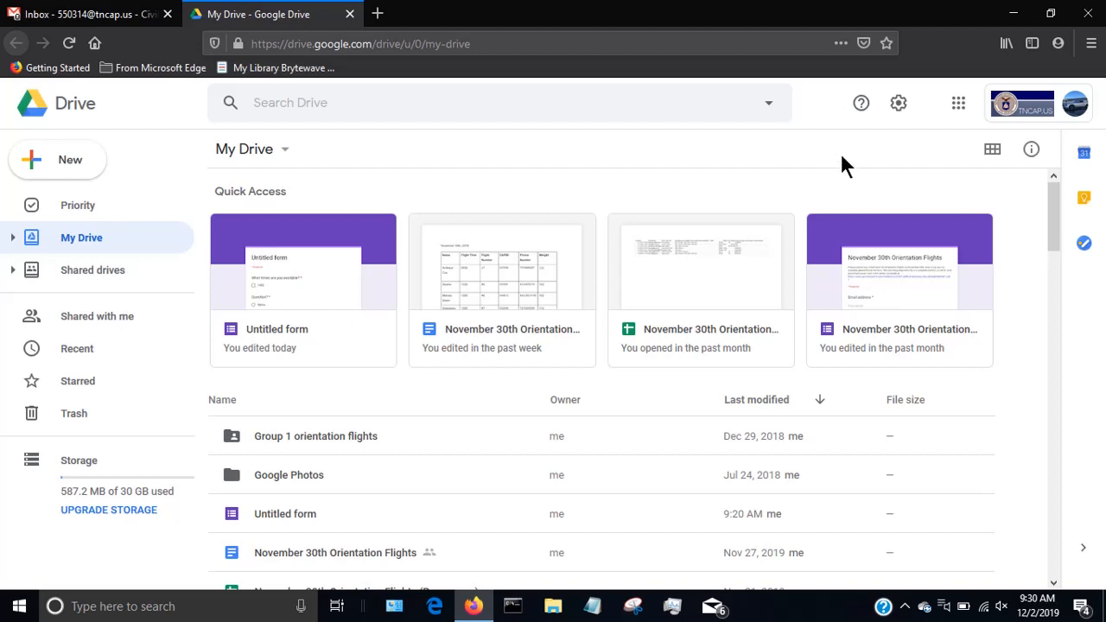
{"action": "left_click", "coordinate": [45, 159]}
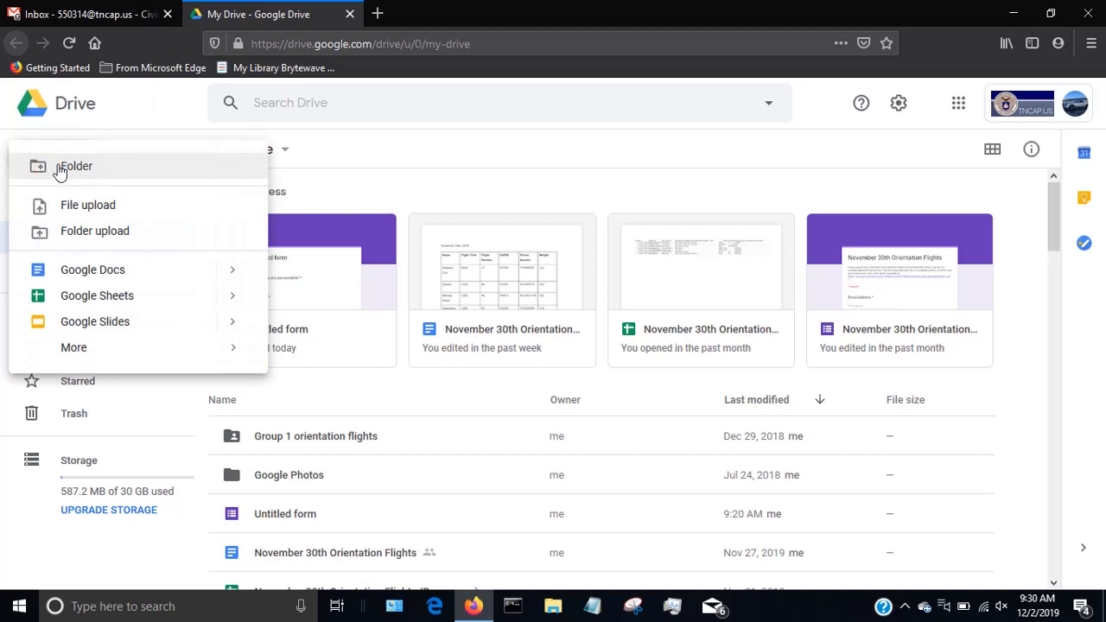
{"action": "mouse_move", "coordinate": [84, 354]}
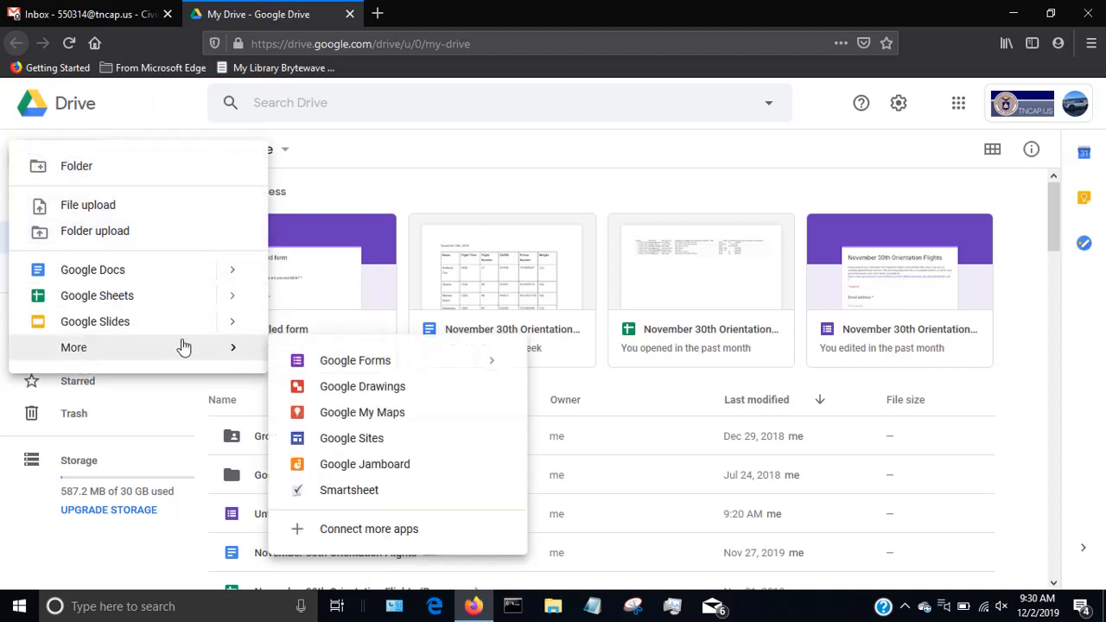
{"action": "left_click", "coordinate": [308, 361]}
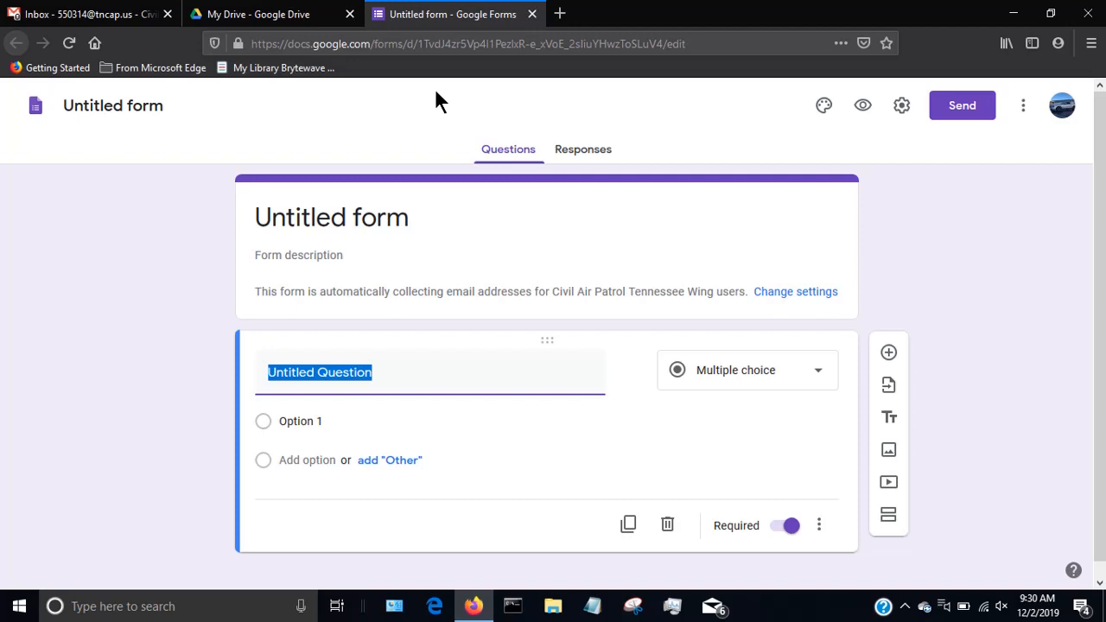
Title the untitled form "Party RSVP".
{"action": "left_click", "coordinate": [378, 217]}
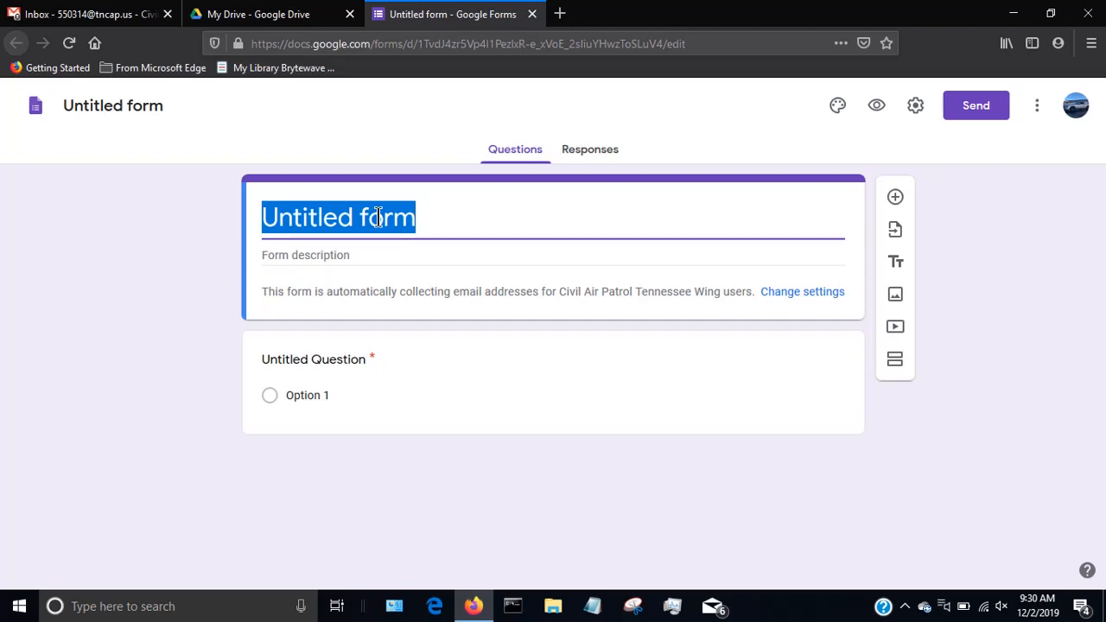
{"action": "type", "text": "Party "}
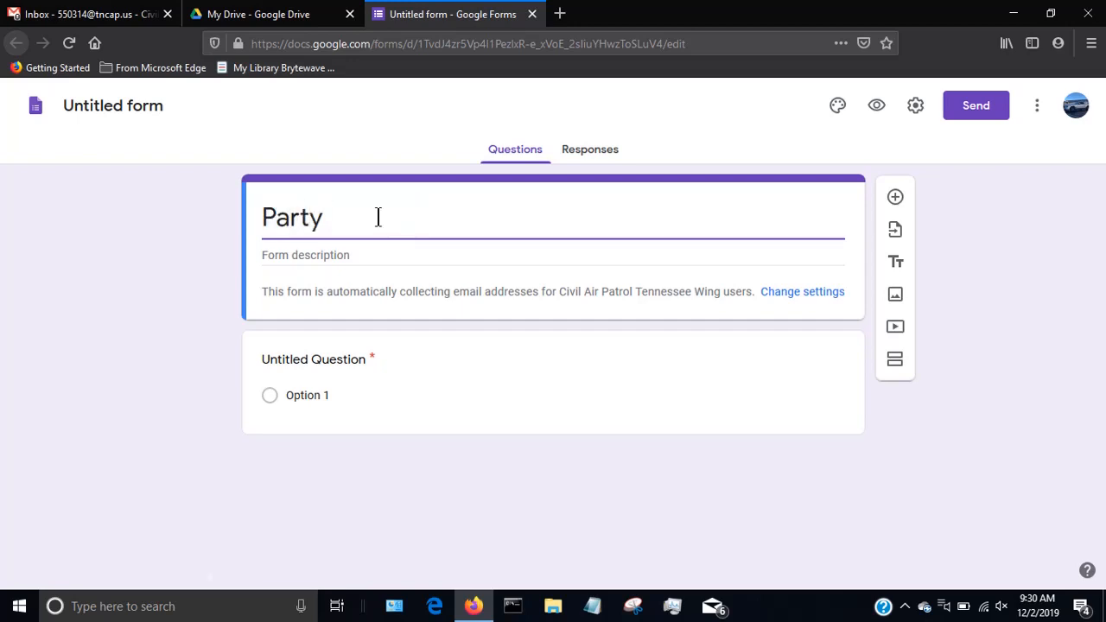
{"action": "type", "text": "RSVP"}
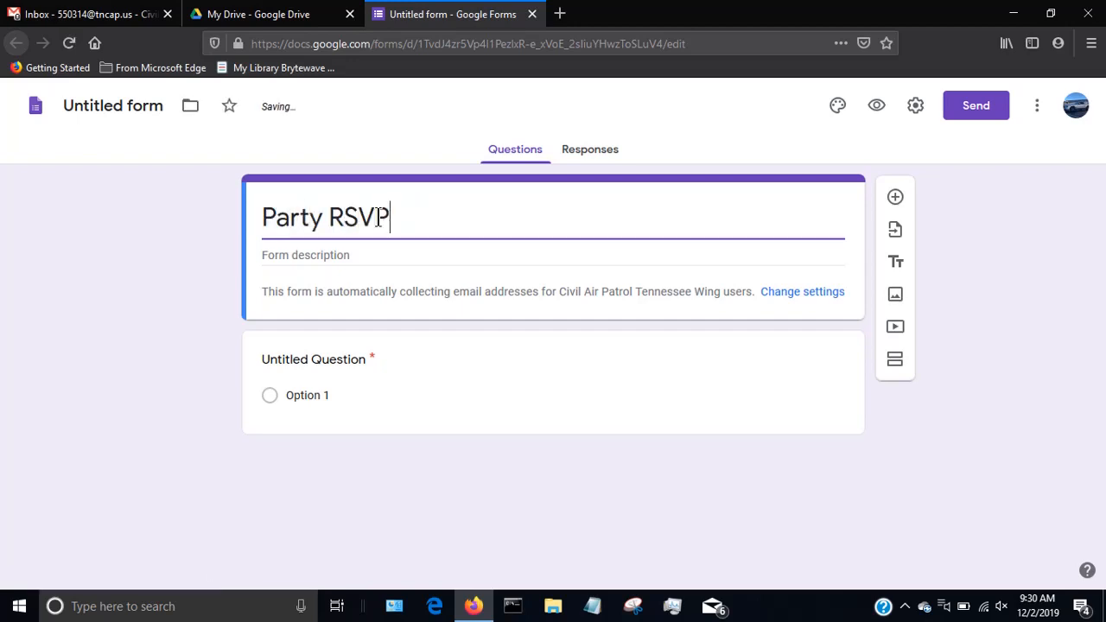
Enter the form description "Please respond so that we can get a headcount.".
{"action": "left_click", "coordinate": [363, 250]}
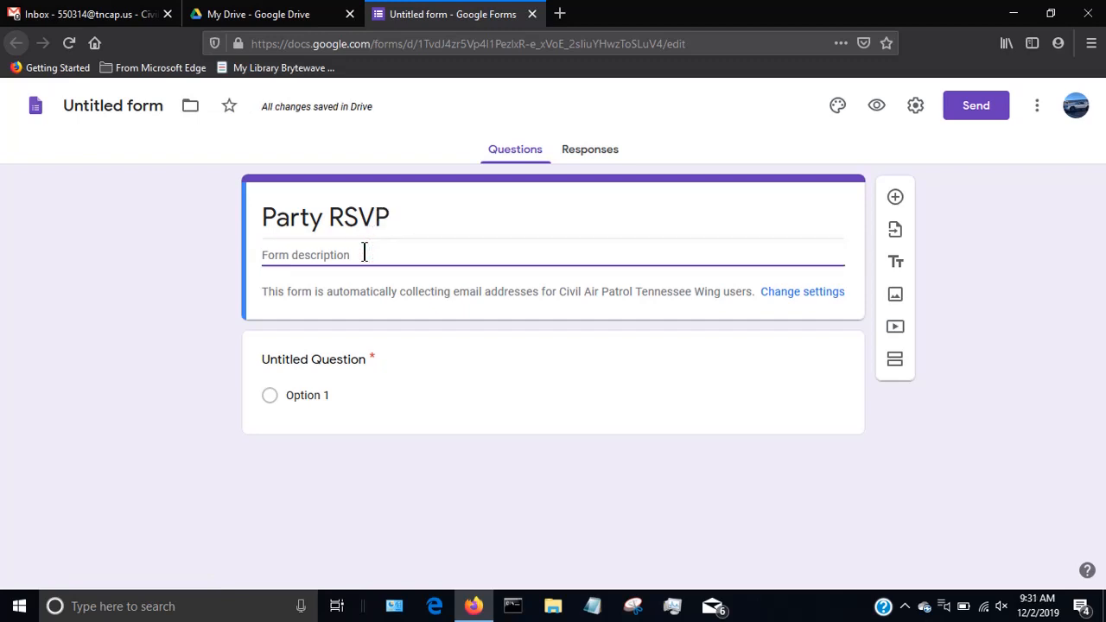
{"action": "type", "text": "E"}
{"action": "key", "text": "BackSpace"}
{"action": "type", "text": "Please respond so that "}
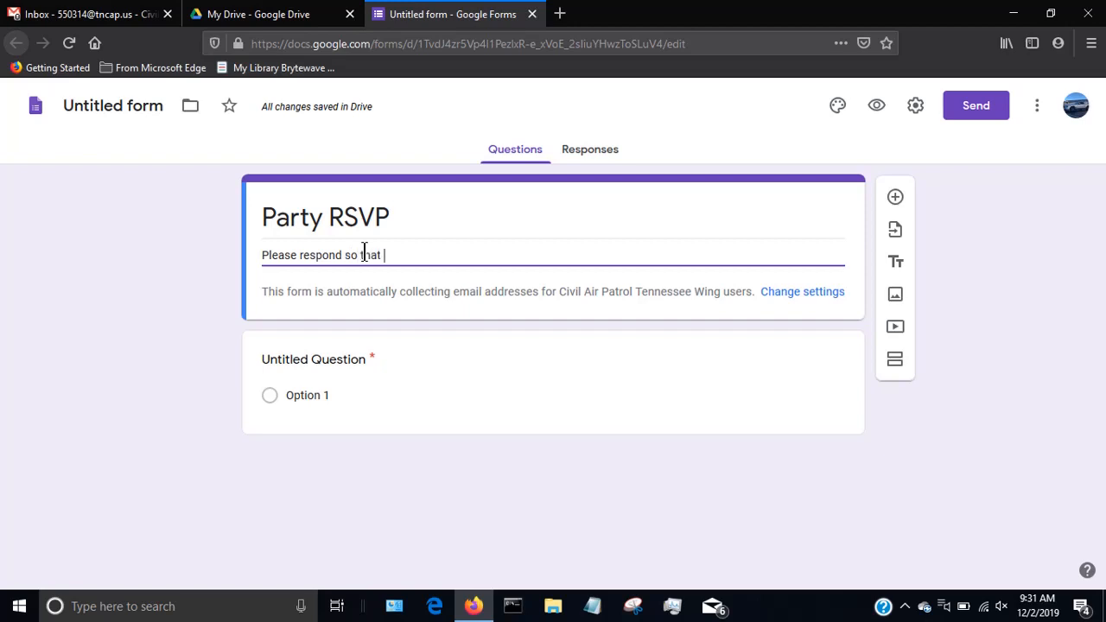
{"action": "type", "text": "we can ge"}
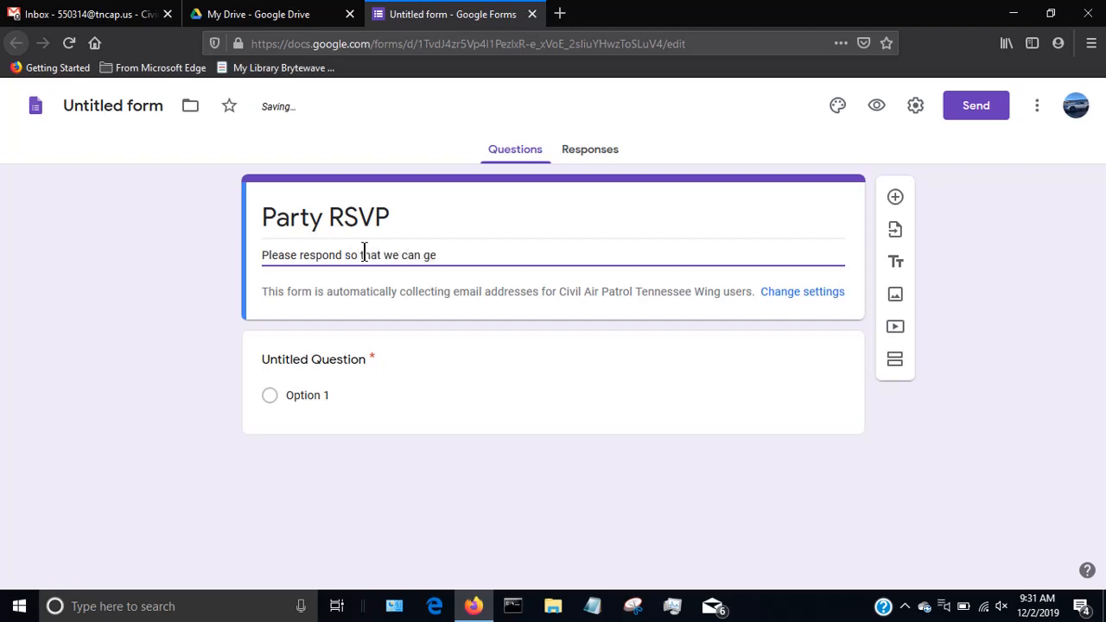
{"action": "type", "text": "t a headcount."}
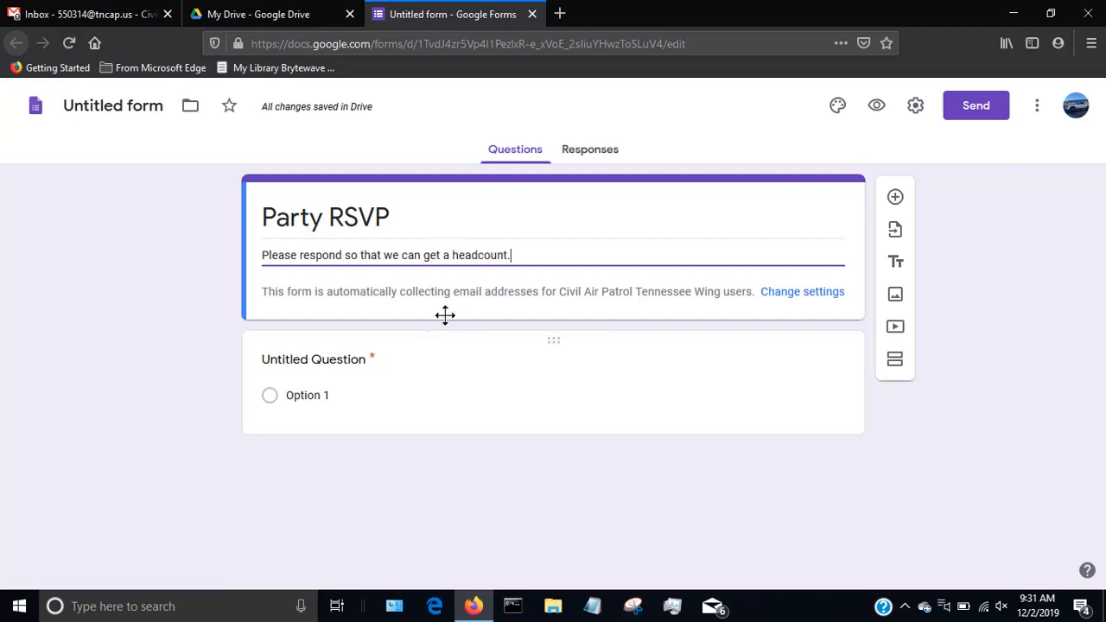
Change the untitled question's text to "What is your name?" and keep its answer type as Short answer.
{"action": "left_click", "coordinate": [343, 393]}
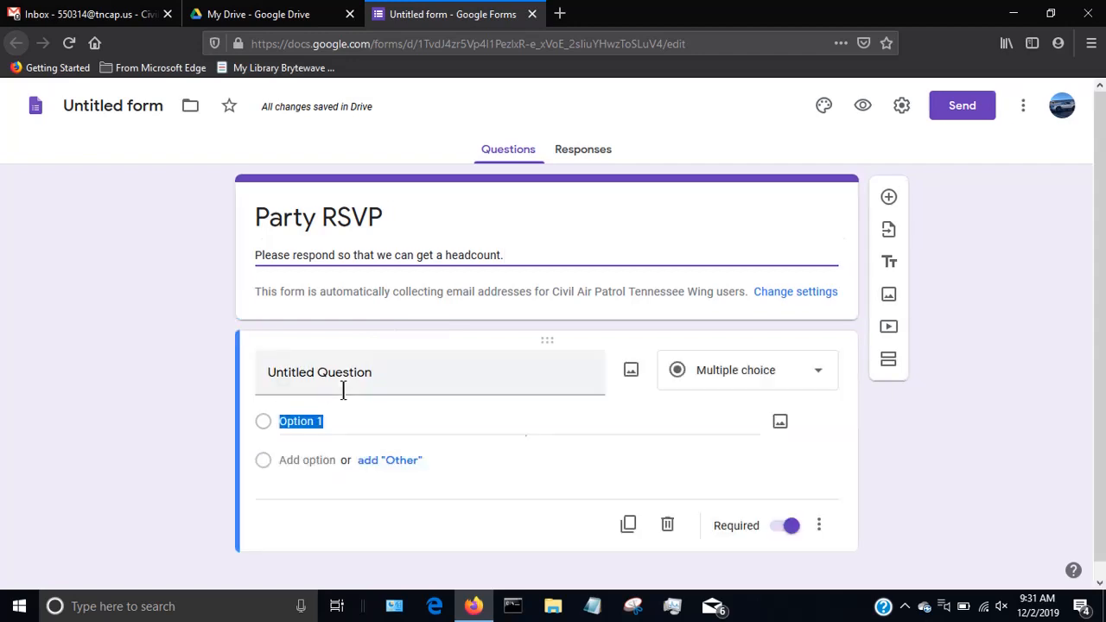
{"action": "left_click", "coordinate": [349, 370]}
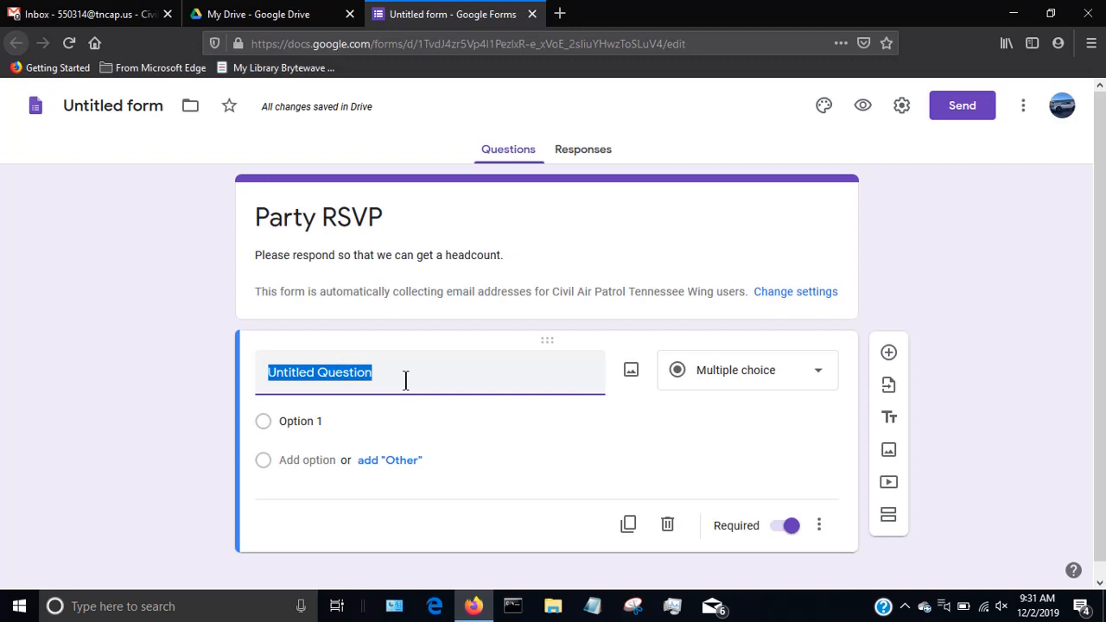
{"action": "key", "text": "BackSpace"}
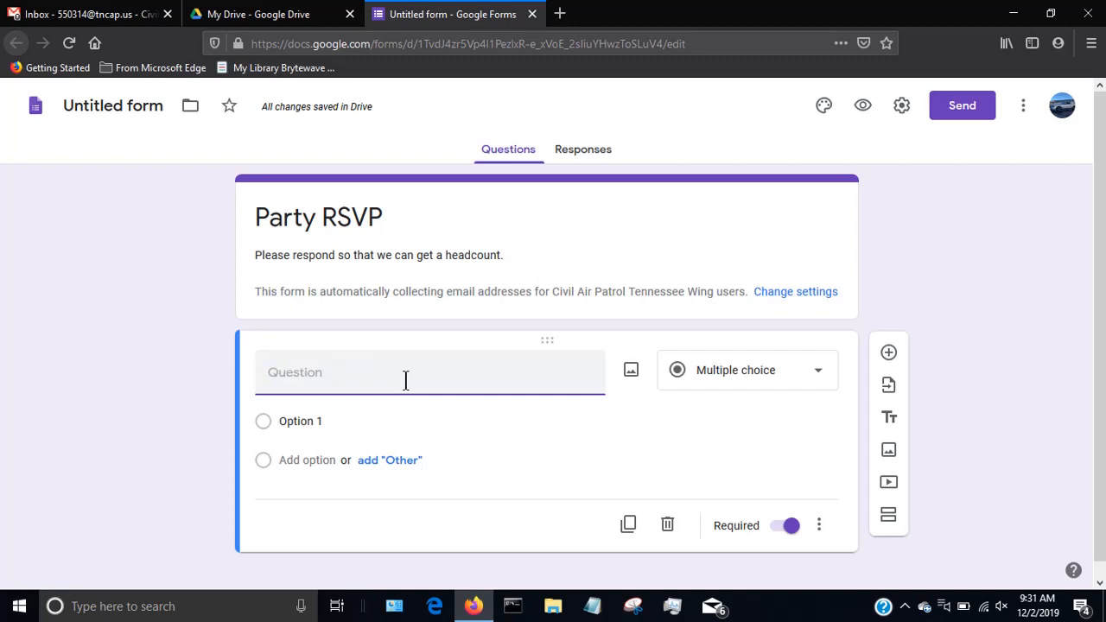
{"action": "type", "text": "What is"}
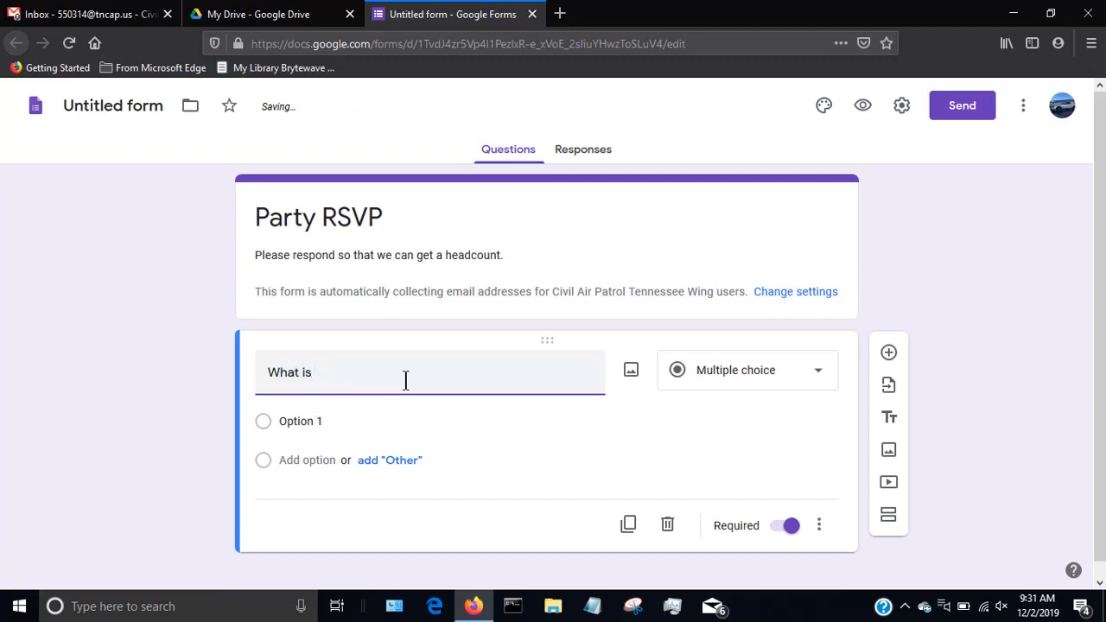
{"action": "type", "text": " your name?"}
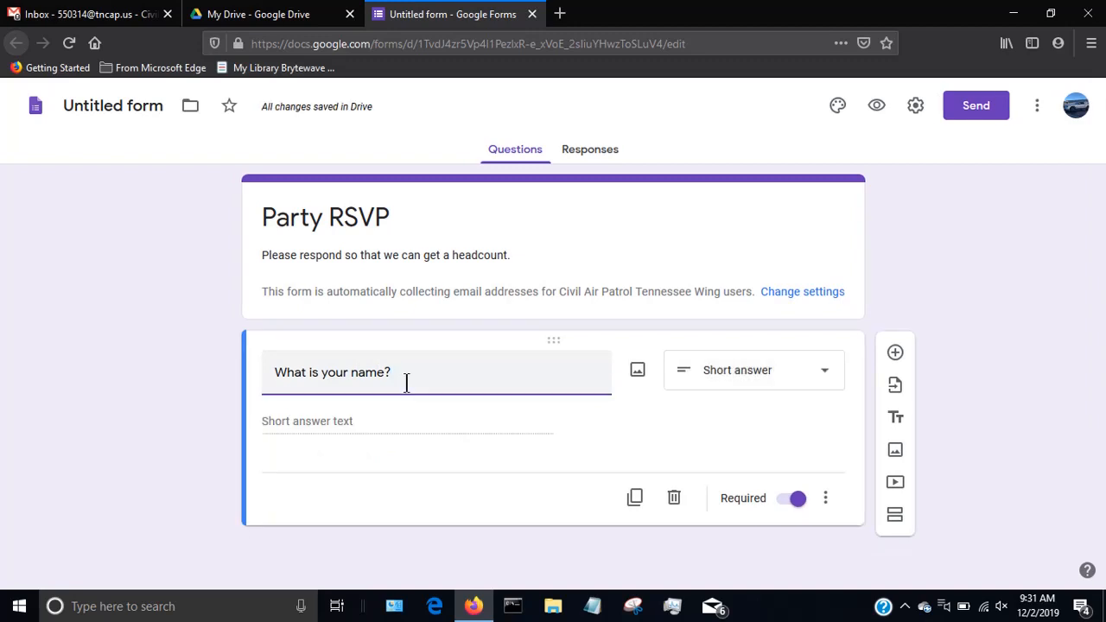
{"action": "left_click", "coordinate": [738, 381]}
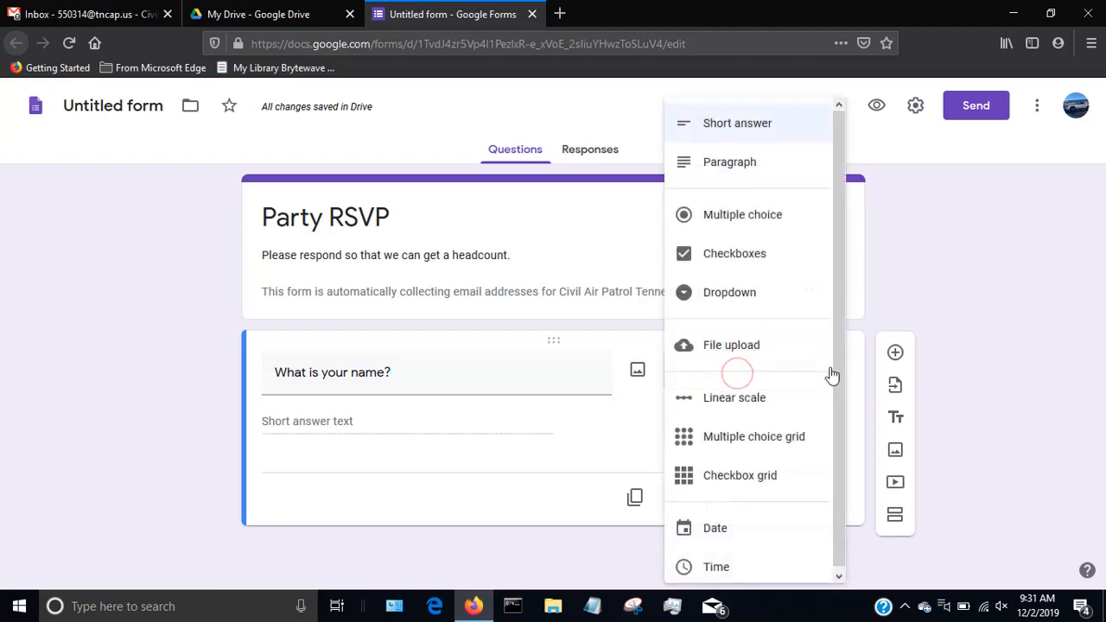
{"action": "left_click", "coordinate": [906, 282]}
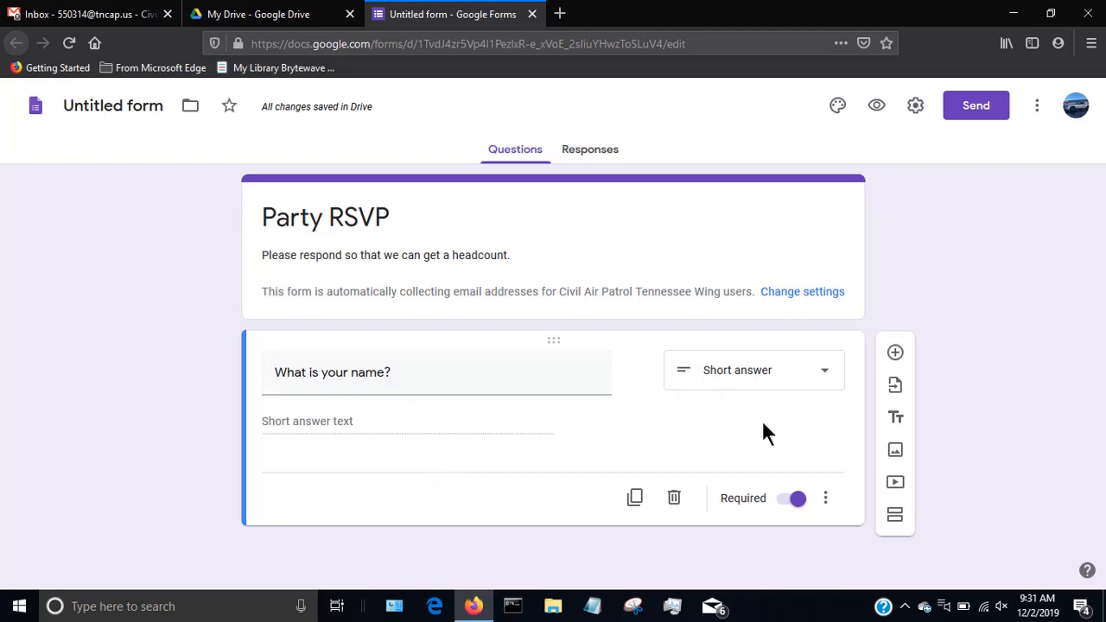
Add a second question "What time will you be arriving?" with the Multiple choice answer type.
{"action": "left_click", "coordinate": [895, 353]}
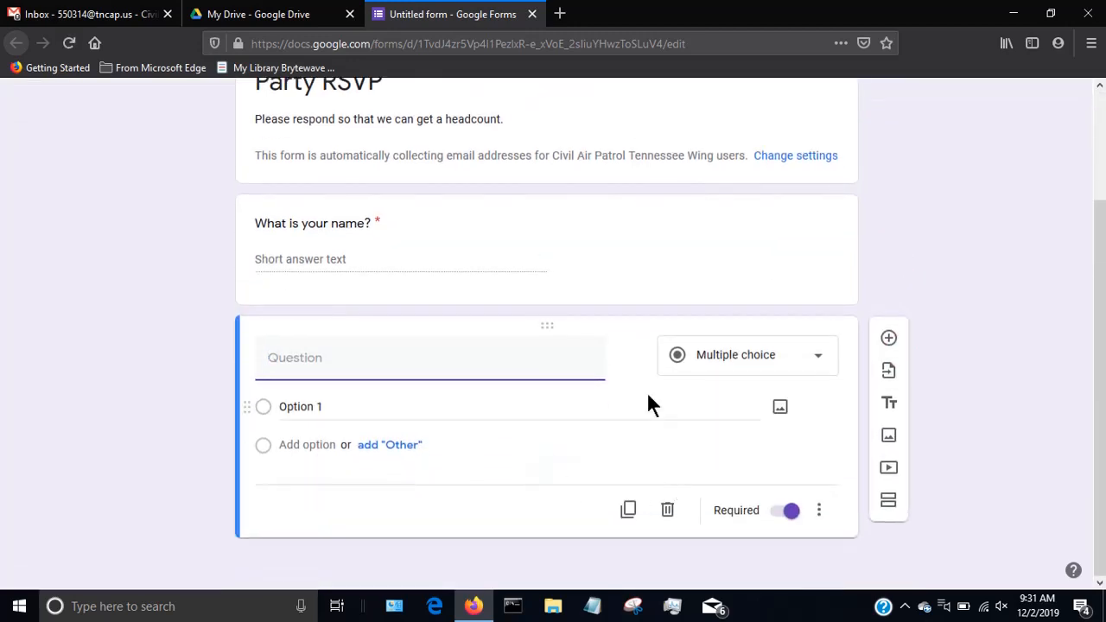
{"action": "type", "text": "What time will you be ar"}
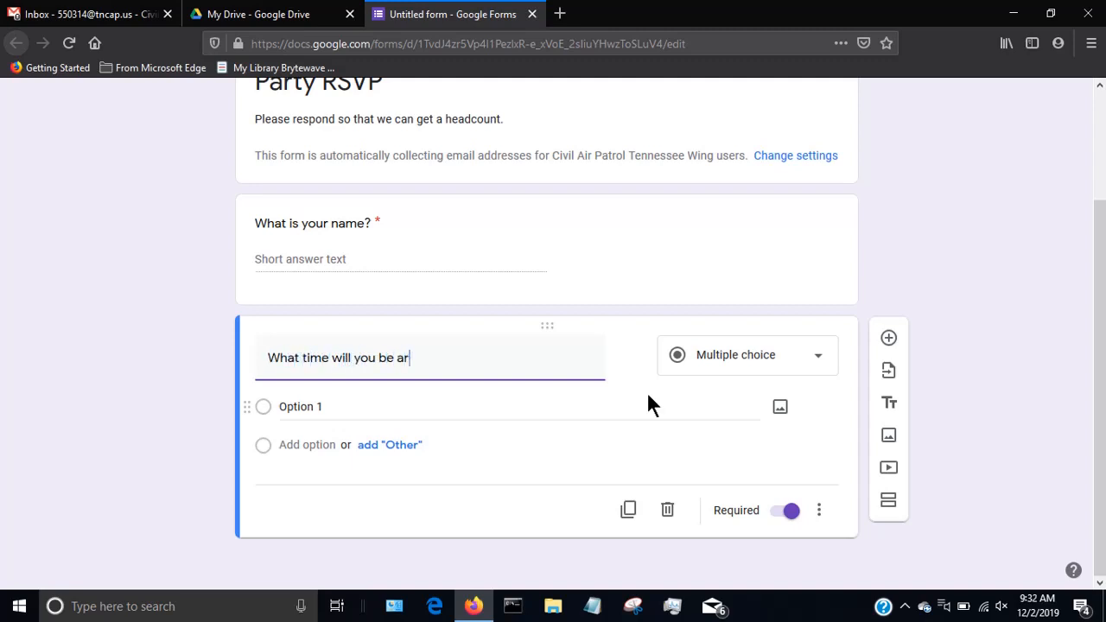
{"action": "type", "text": "riving?"}
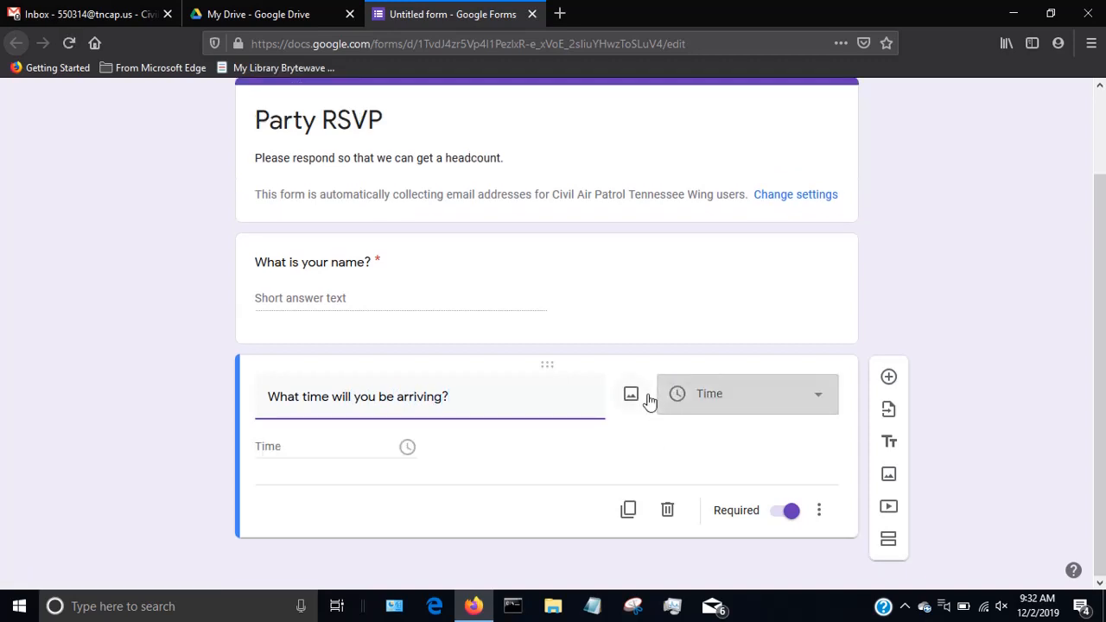
{"action": "left_click", "coordinate": [735, 390]}
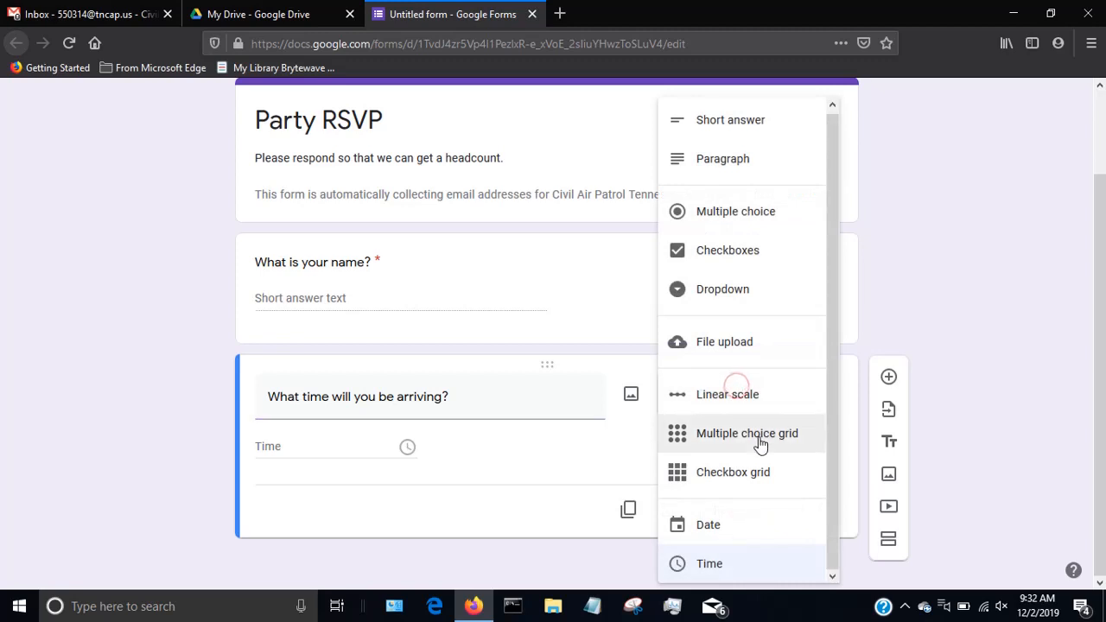
{"action": "left_click", "coordinate": [743, 216]}
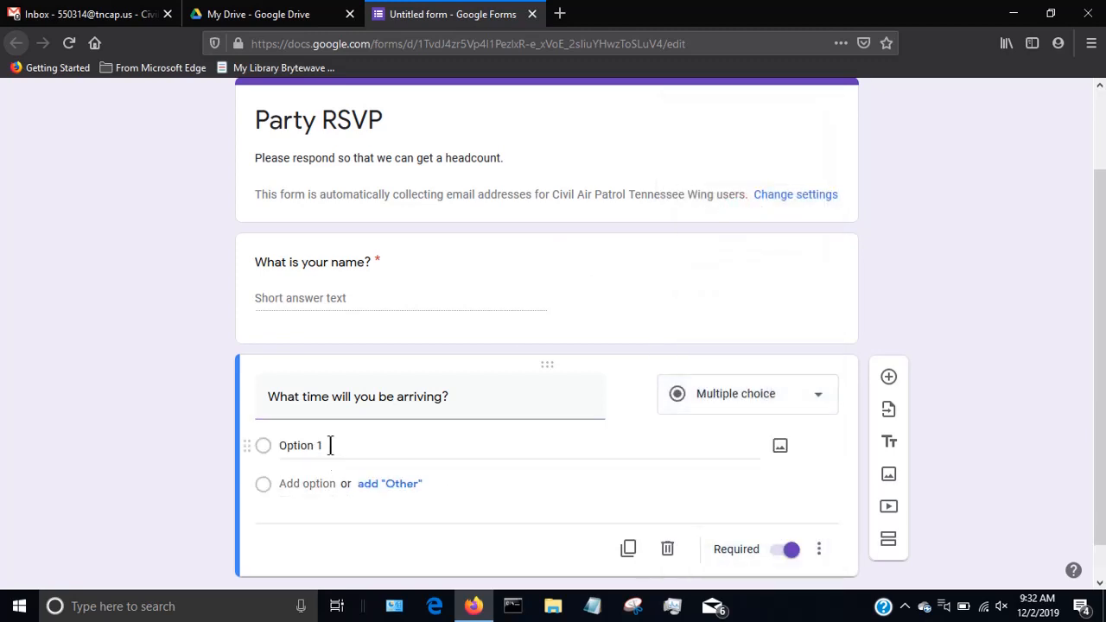
Give the arrival time question the options 9:00 am, 10 am and 12 am, plus an "Other" option.
{"action": "left_click", "coordinate": [328, 446]}
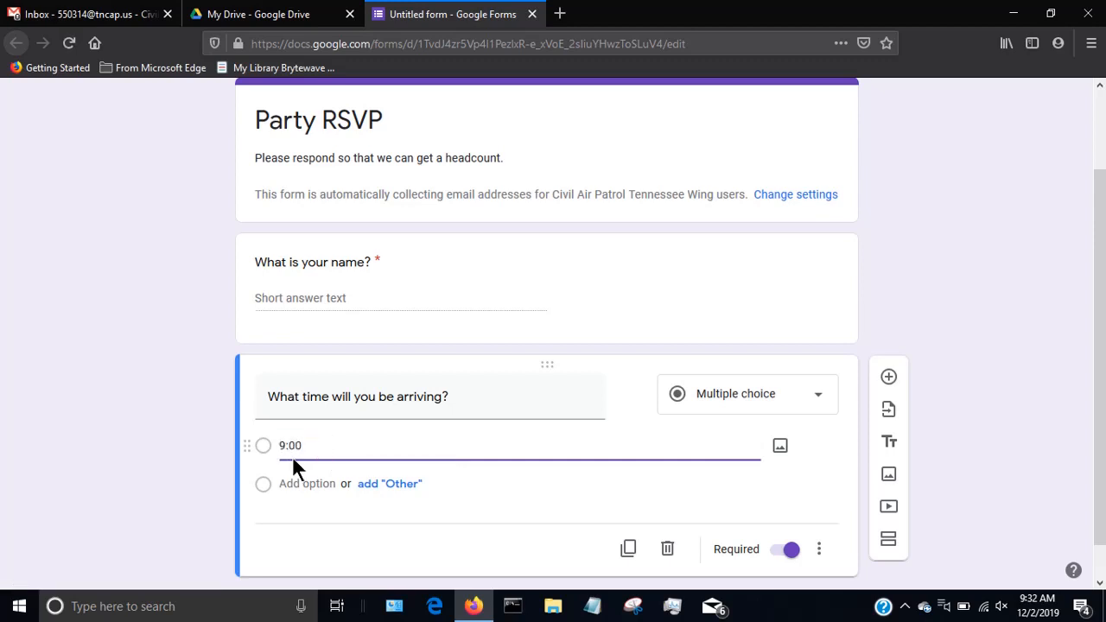
{"action": "type", "text": "9:00 am"}
{"action": "key", "text": "Return"}
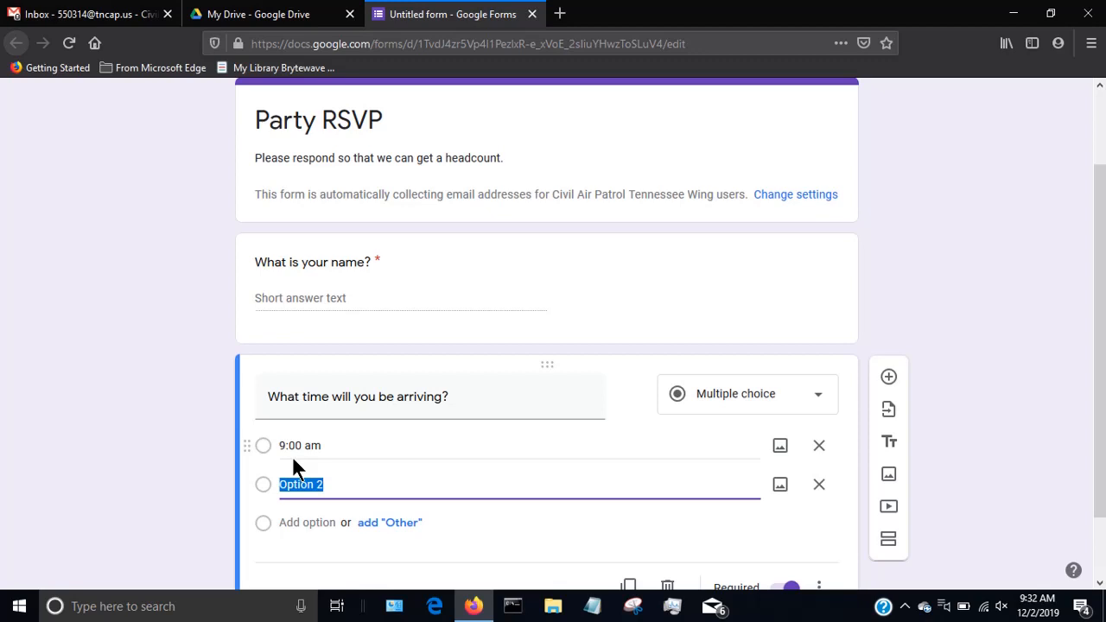
{"action": "type", "text": "10 am"}
{"action": "key", "text": "Return"}
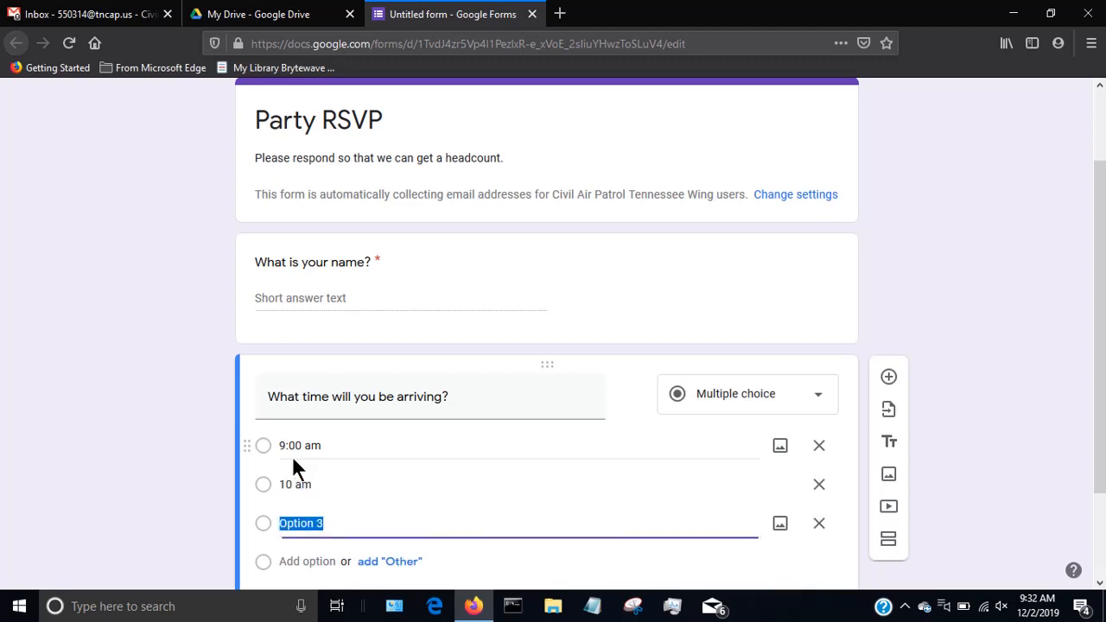
{"action": "type", "text": "12 am"}
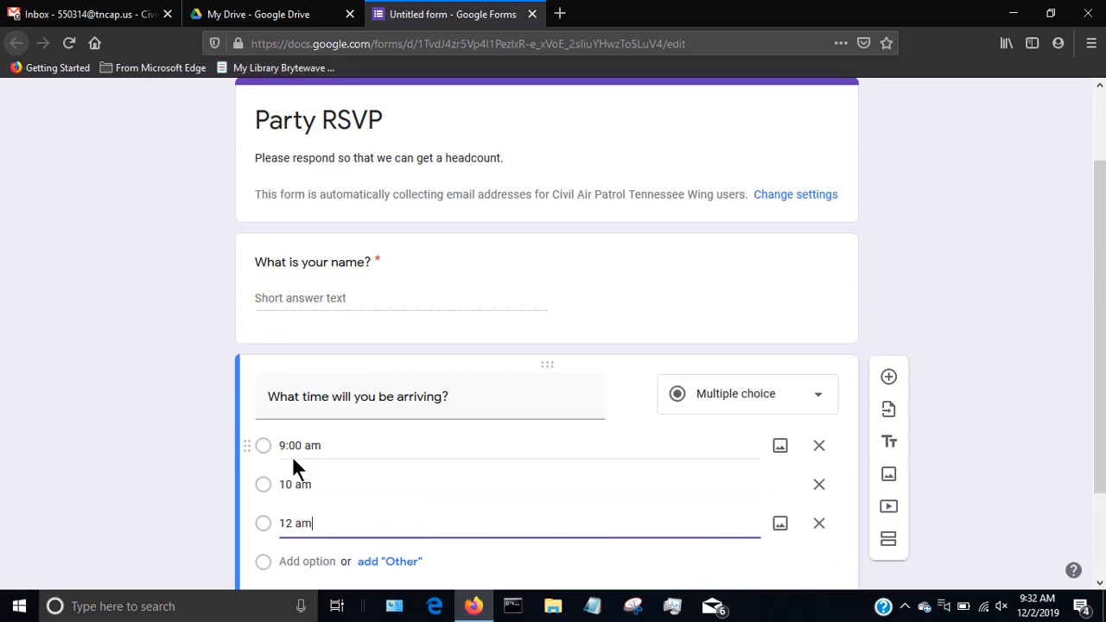
{"action": "scroll", "coordinate": [294, 466], "scroll_direction": "down", "scroll_amount": 3}
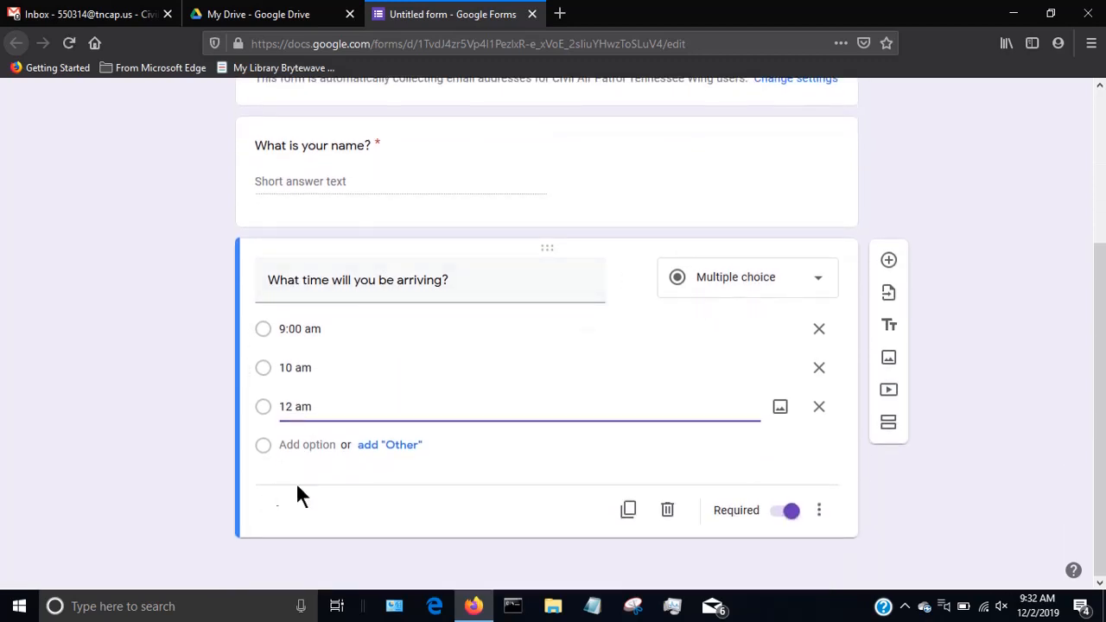
{"action": "left_click", "coordinate": [390, 446]}
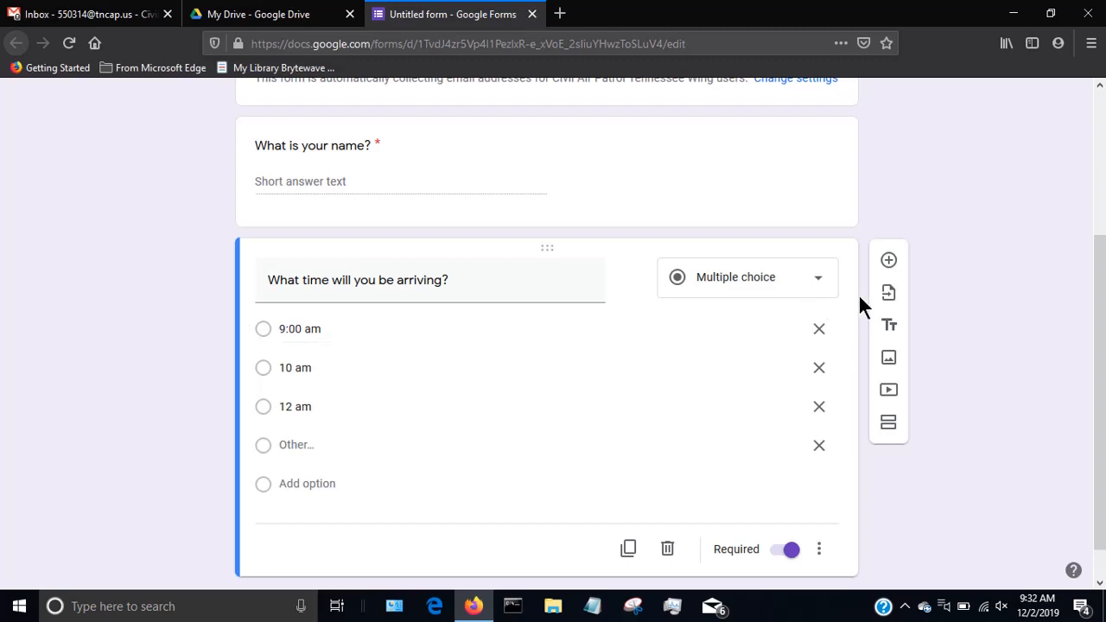
Add a third question "What sides will you be providing?" with the Checkboxes answer type.
{"action": "scroll", "coordinate": [851, 303], "scroll_direction": "down", "scroll_amount": 1}
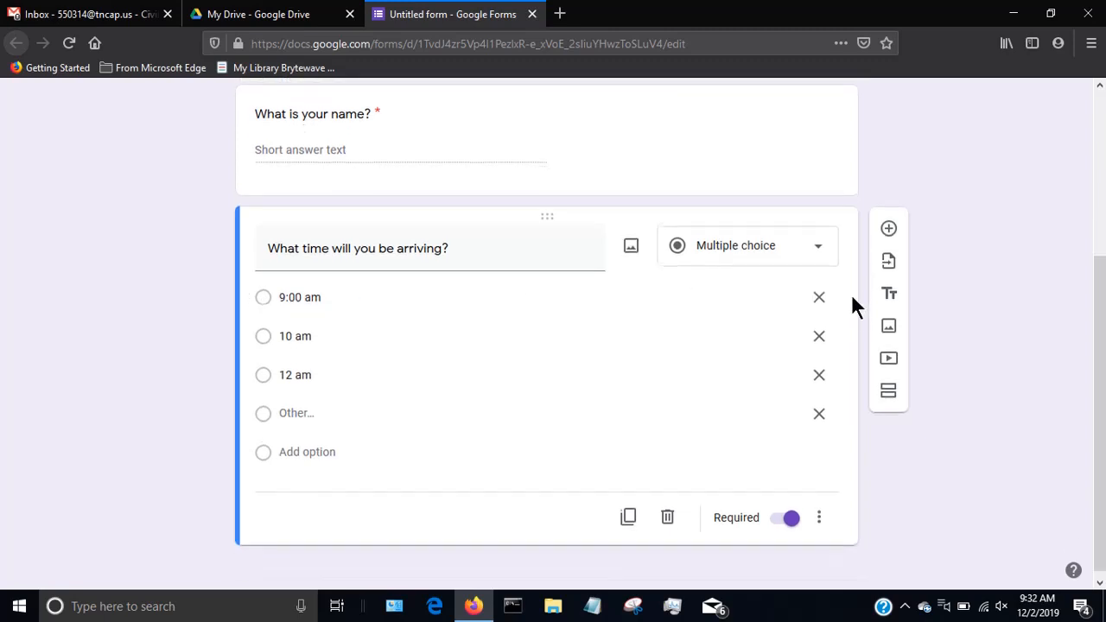
{"action": "left_click", "coordinate": [890, 225]}
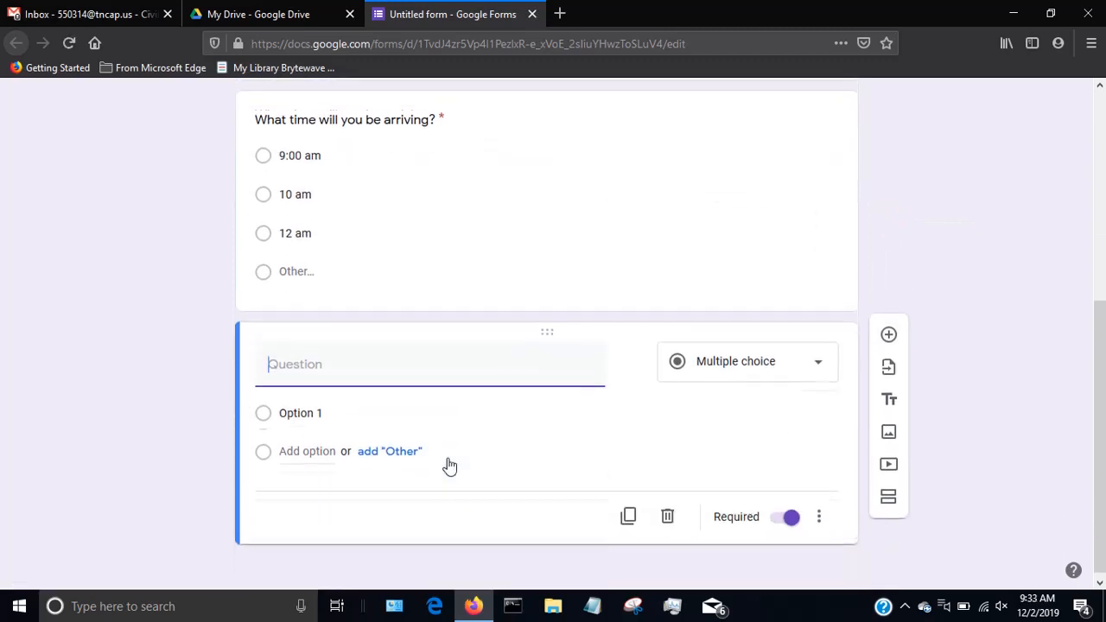
{"action": "type", "text": "W"}
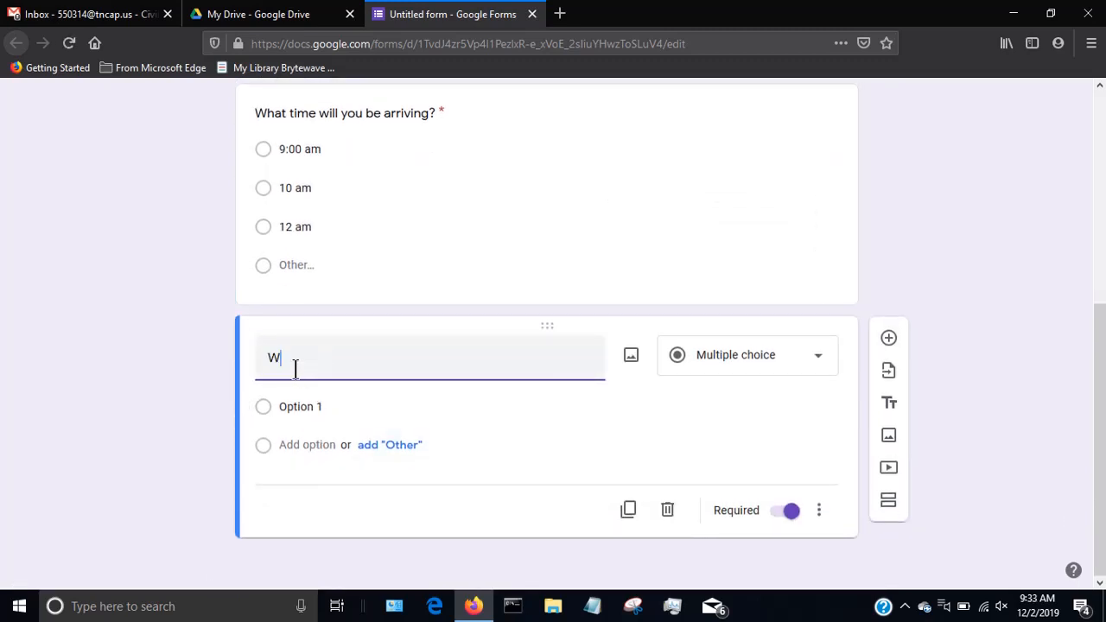
{"action": "type", "text": "hat sides willl you"}
{"action": "key", "text": "BackSpace"}
{"action": "key", "text": "BackSpace"}
{"action": "key", "text": "BackSpace"}
{"action": "key", "text": "BackSpace"}
{"action": "key", "text": "BackSpace"}
{"action": "type", "text": "you be provi"}
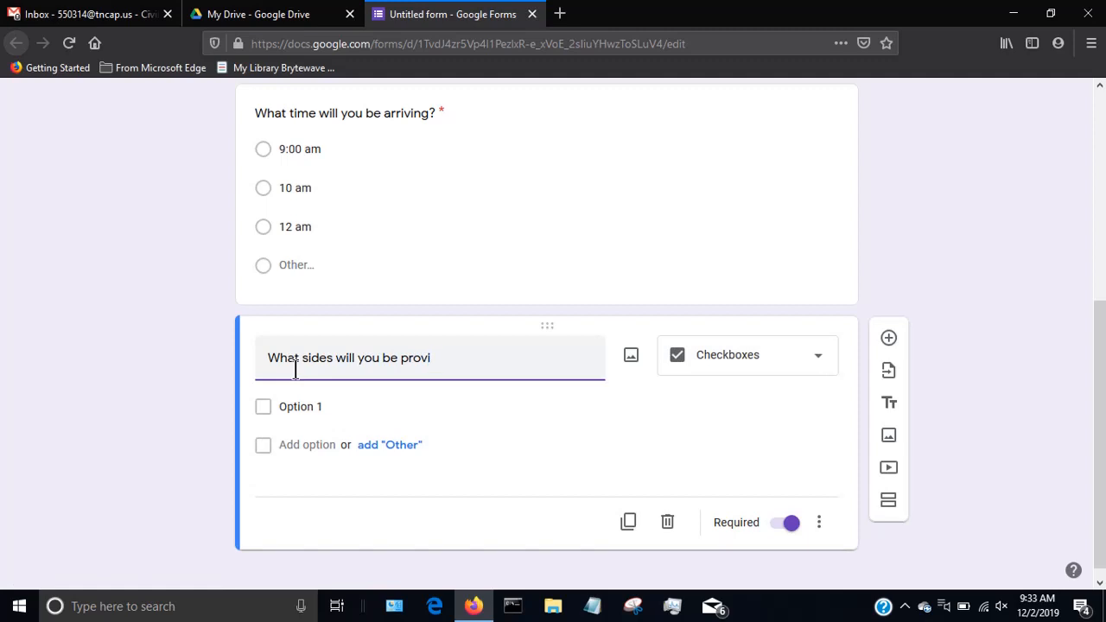
{"action": "type", "text": "ding?"}
{"action": "scroll", "coordinate": [697, 399], "scroll_direction": "up", "scroll_amount": 5}
{"action": "scroll", "coordinate": [695, 399], "scroll_direction": "down", "scroll_amount": 5}
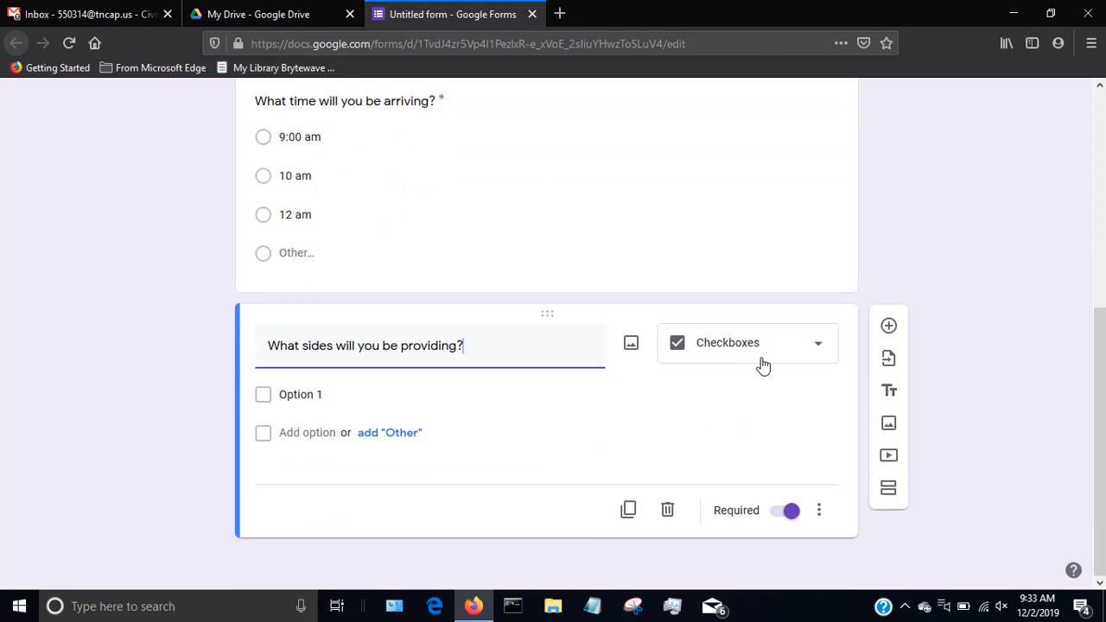
Give the sides question the options Fruit, Cheese and Crackers, plus an "Other" option.
{"action": "left_click", "coordinate": [292, 391]}
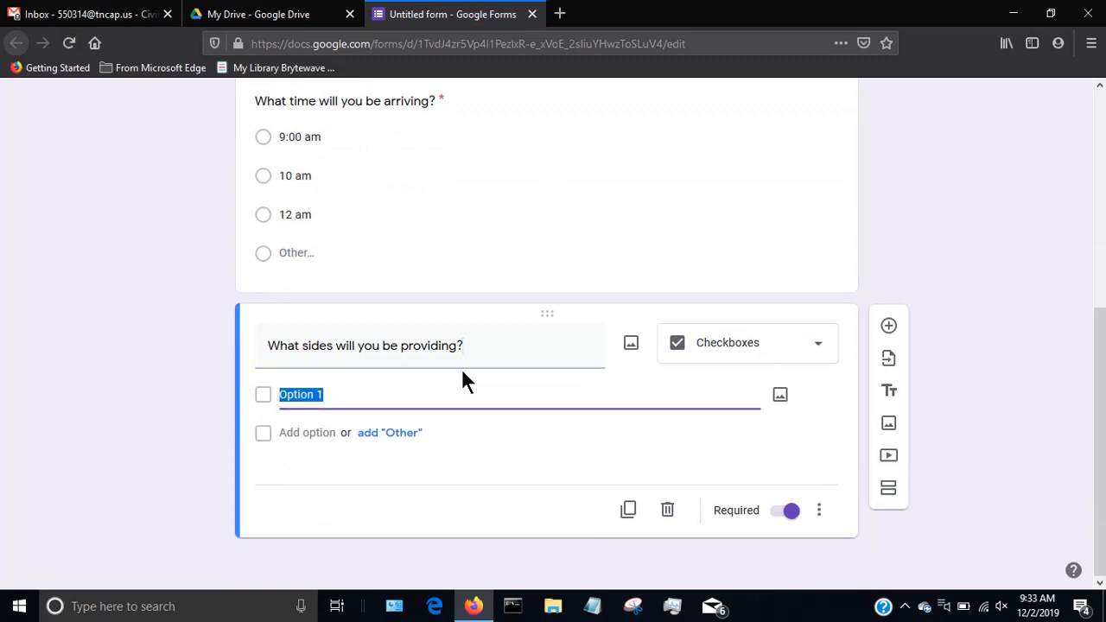
{"action": "type", "text": "Fruit"}
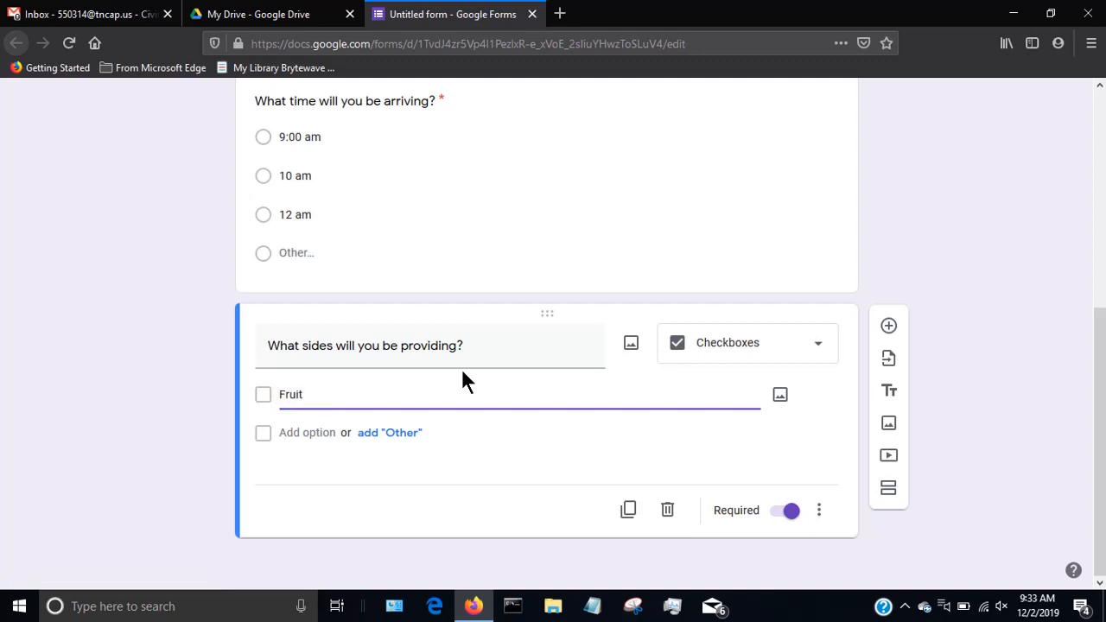
{"action": "left_click", "coordinate": [321, 432]}
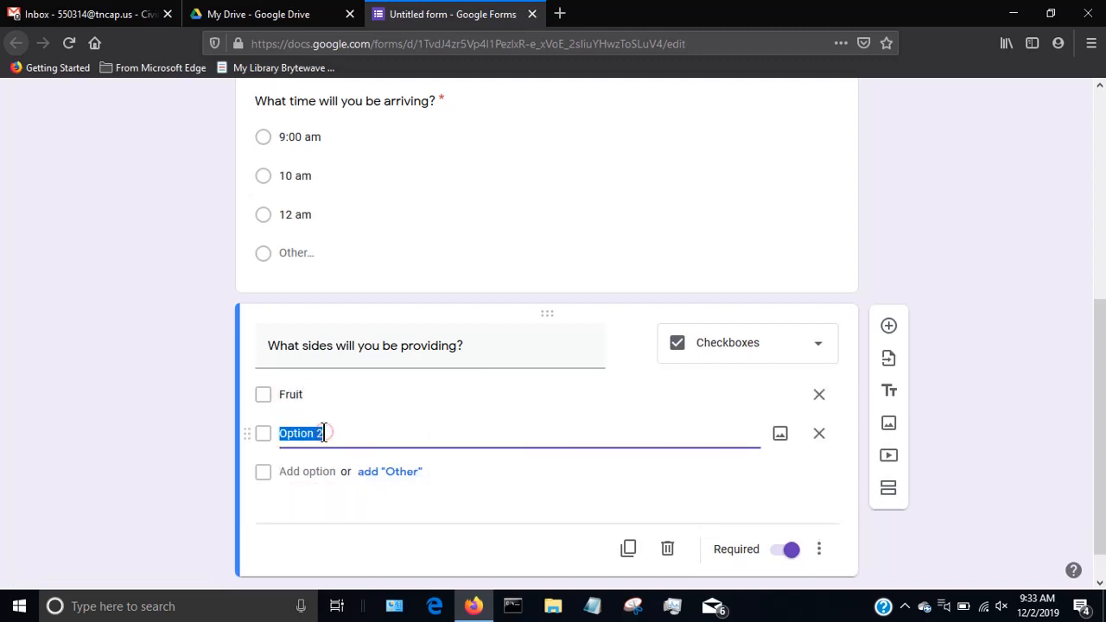
{"action": "type", "text": "Cheese"}
{"action": "key", "text": "Return"}
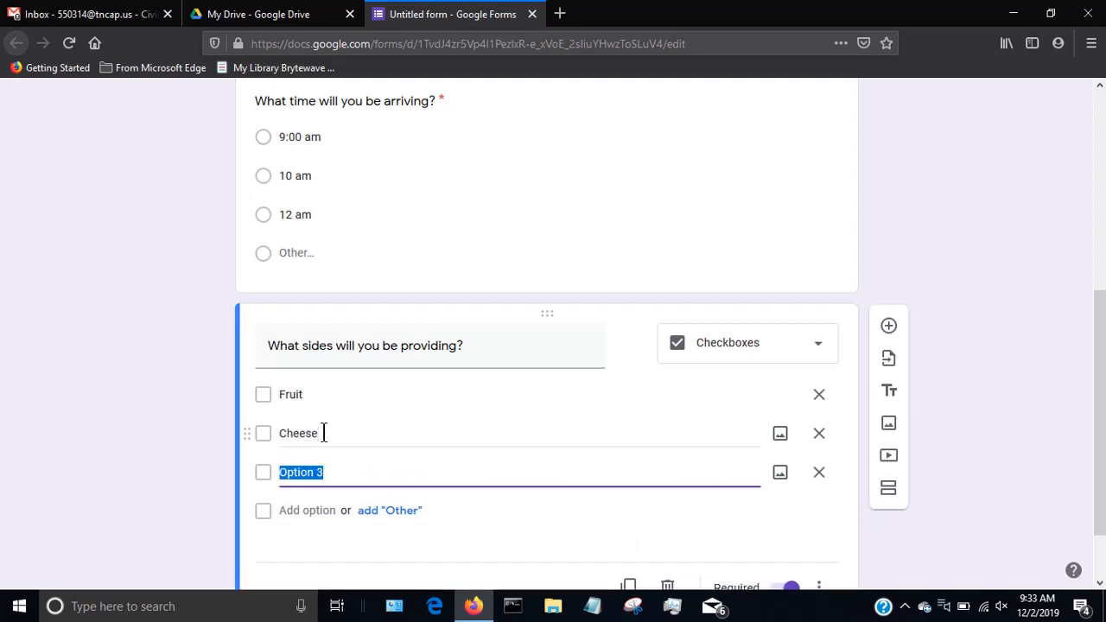
{"action": "type", "text": "Cra"}
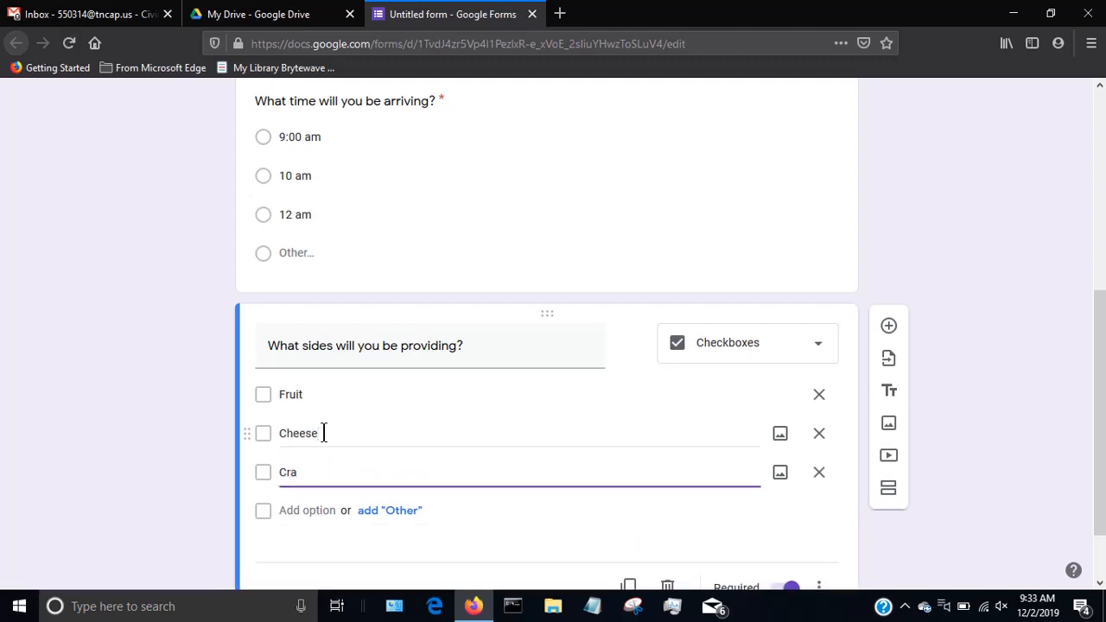
{"action": "type", "text": "ckers"}
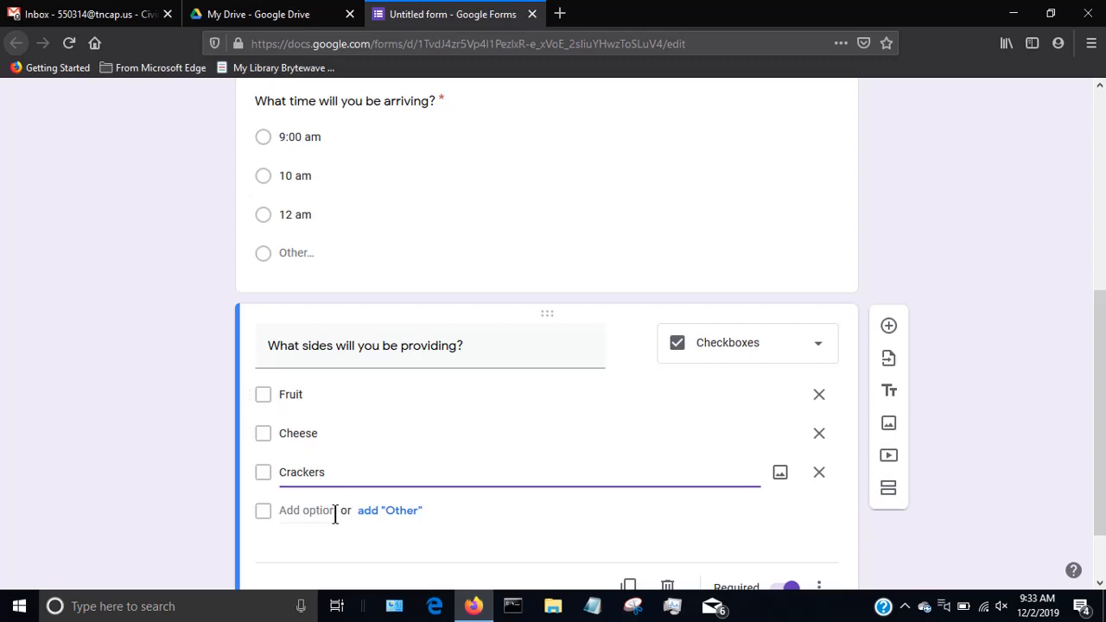
{"action": "left_click", "coordinate": [371, 512]}
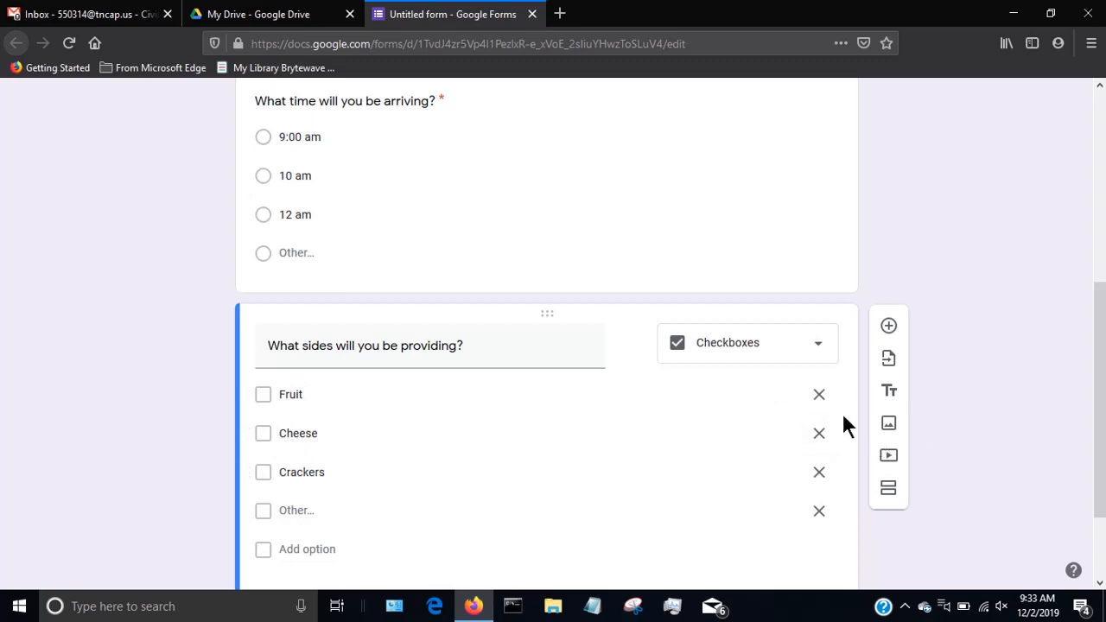
Add two blank Multiple choice questions below the sides question, viewing the available answer types for the first one.
{"action": "scroll", "coordinate": [844, 423], "scroll_direction": "down", "scroll_amount": 2}
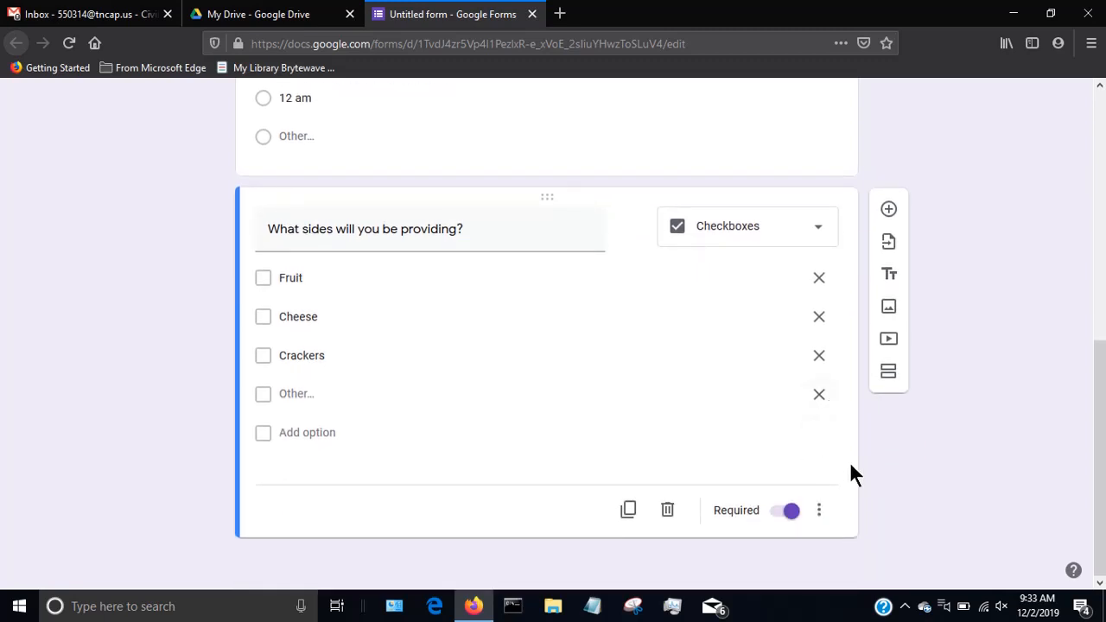
{"action": "left_click", "coordinate": [889, 208]}
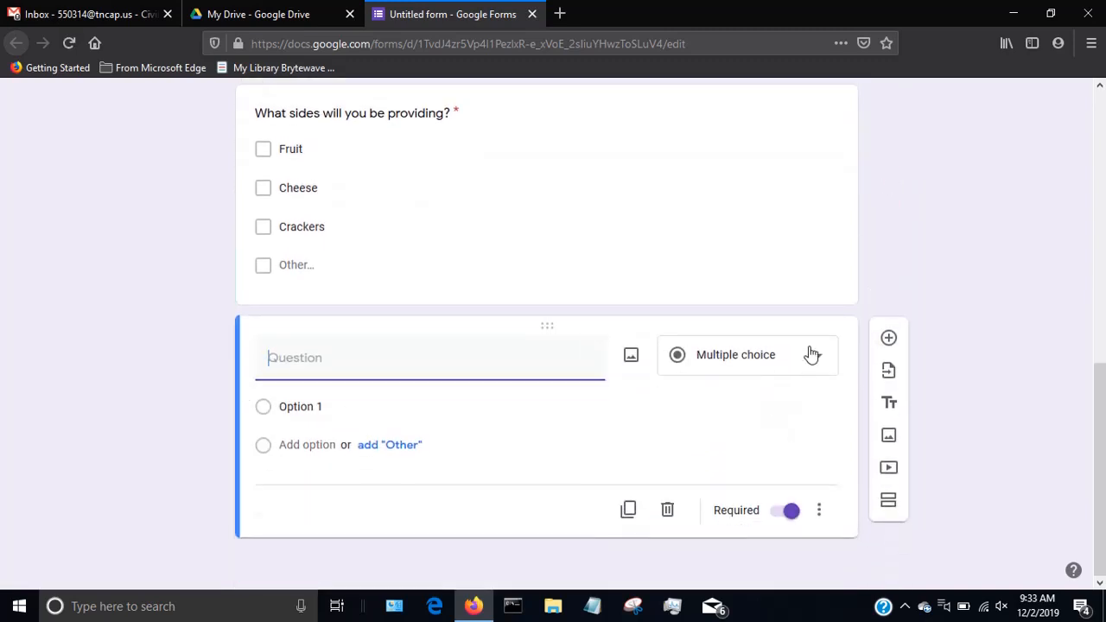
{"action": "left_click", "coordinate": [808, 354]}
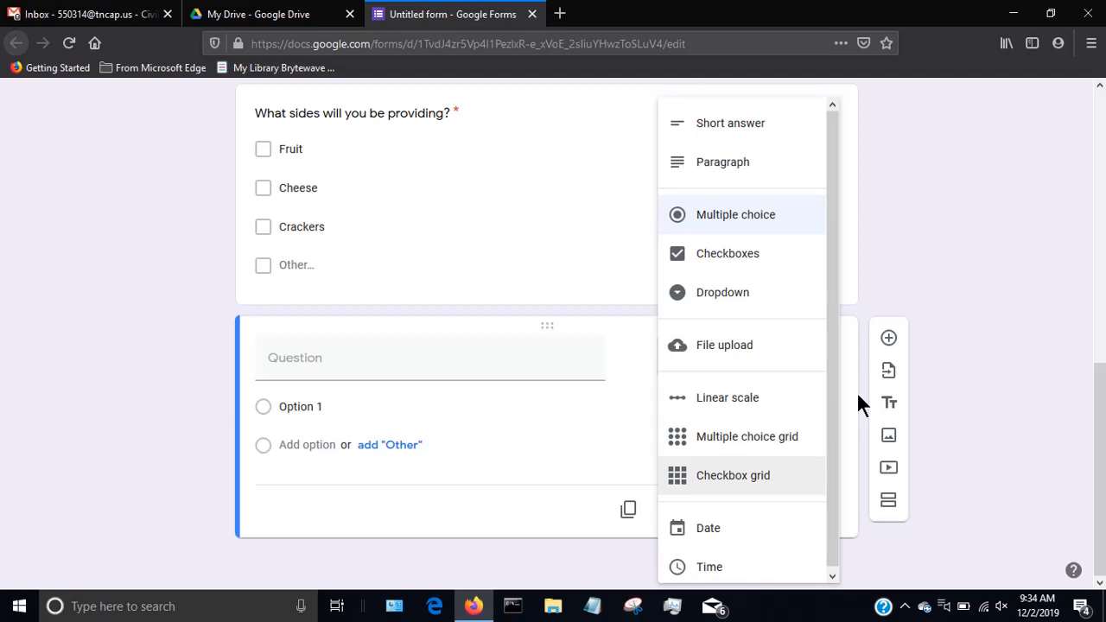
{"action": "left_click", "coordinate": [857, 395]}
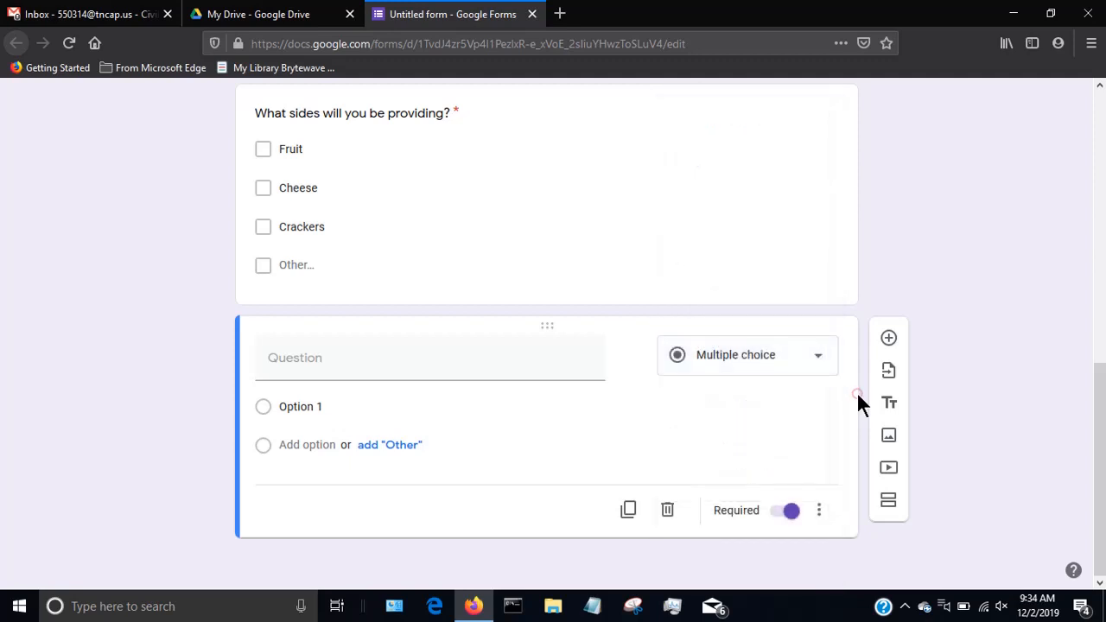
{"action": "left_click", "coordinate": [888, 338]}
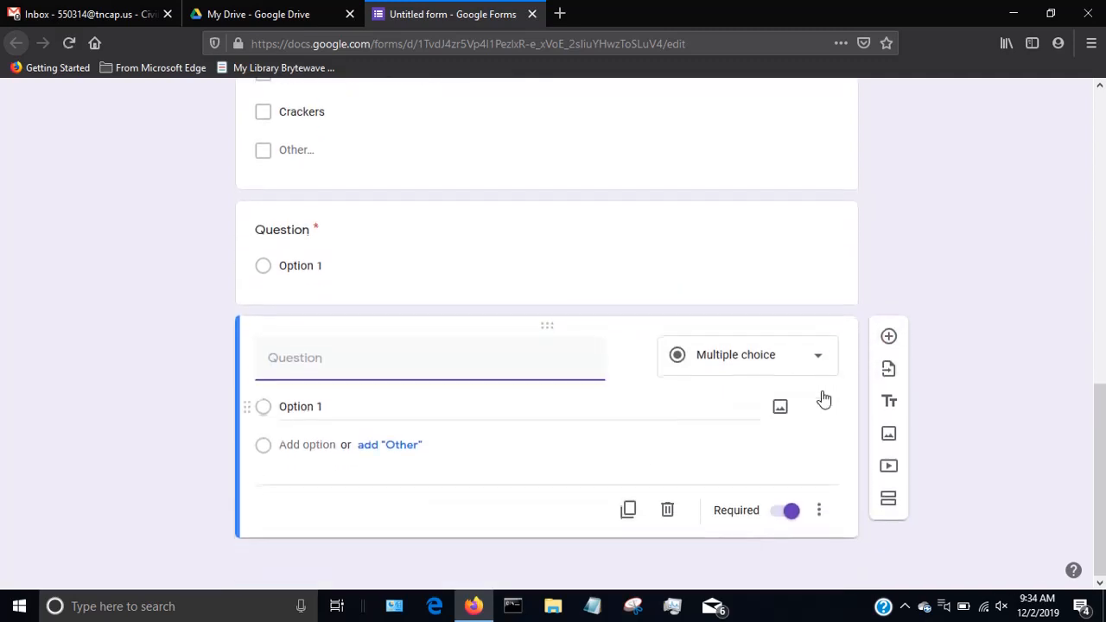
Import the question "Contact number for any last minute changes on day of the flight:" from the November 30th Orientation Flights form.
{"action": "left_click", "coordinate": [888, 370]}
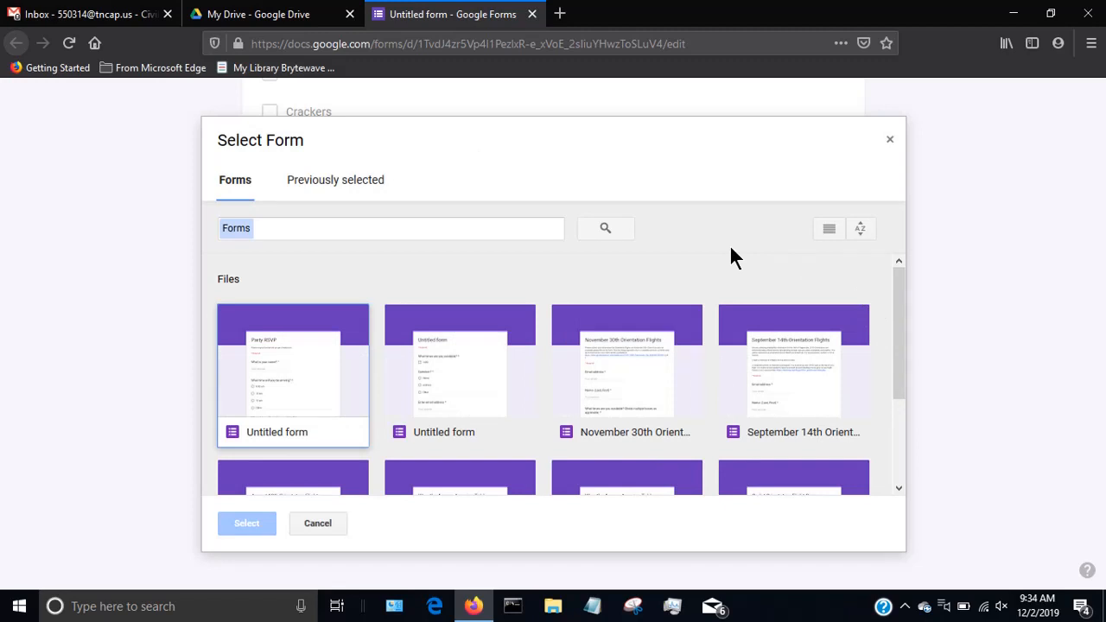
{"action": "left_click_drag", "start_coordinate": [903, 319], "coordinate": [889, 353]}
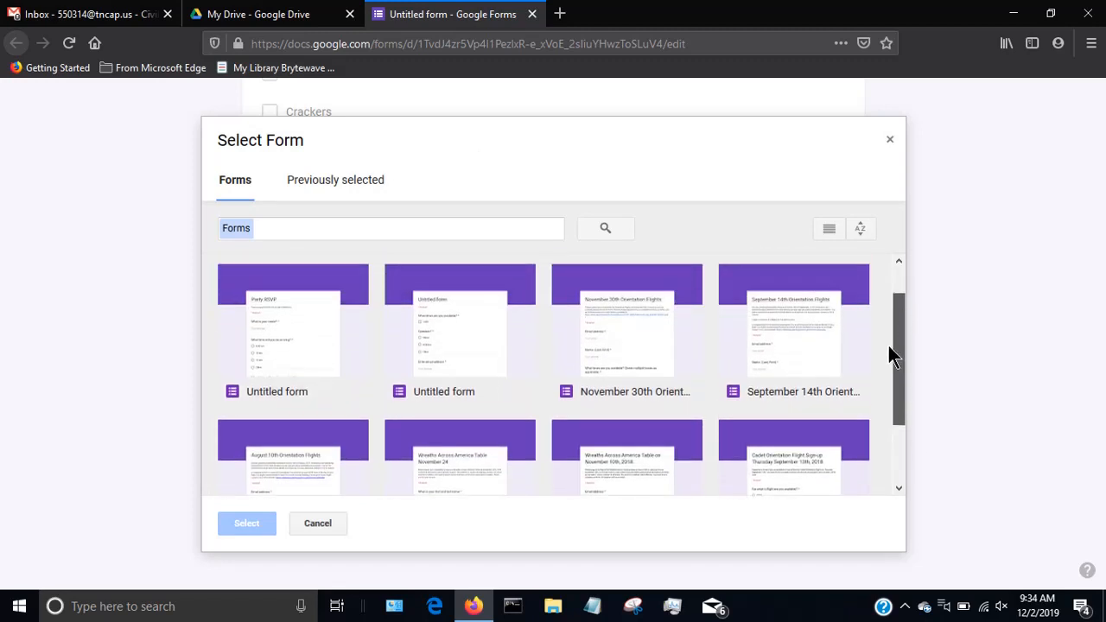
{"action": "left_click", "coordinate": [604, 340]}
{"action": "left_click", "coordinate": [251, 523]}
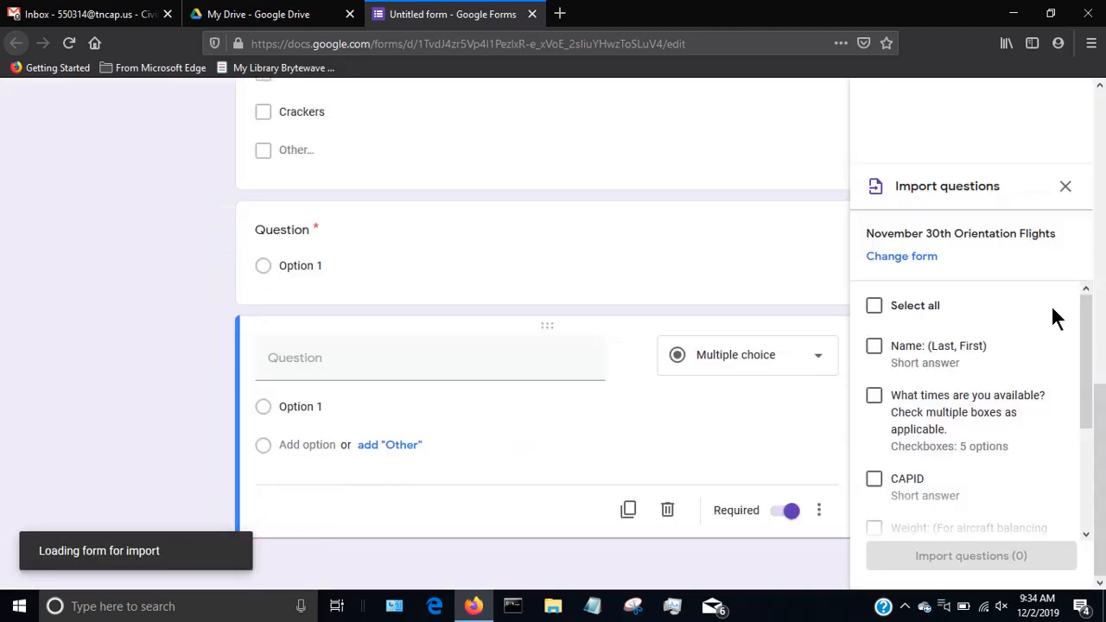
{"action": "scroll", "coordinate": [1052, 313], "scroll_direction": "down", "scroll_amount": 3}
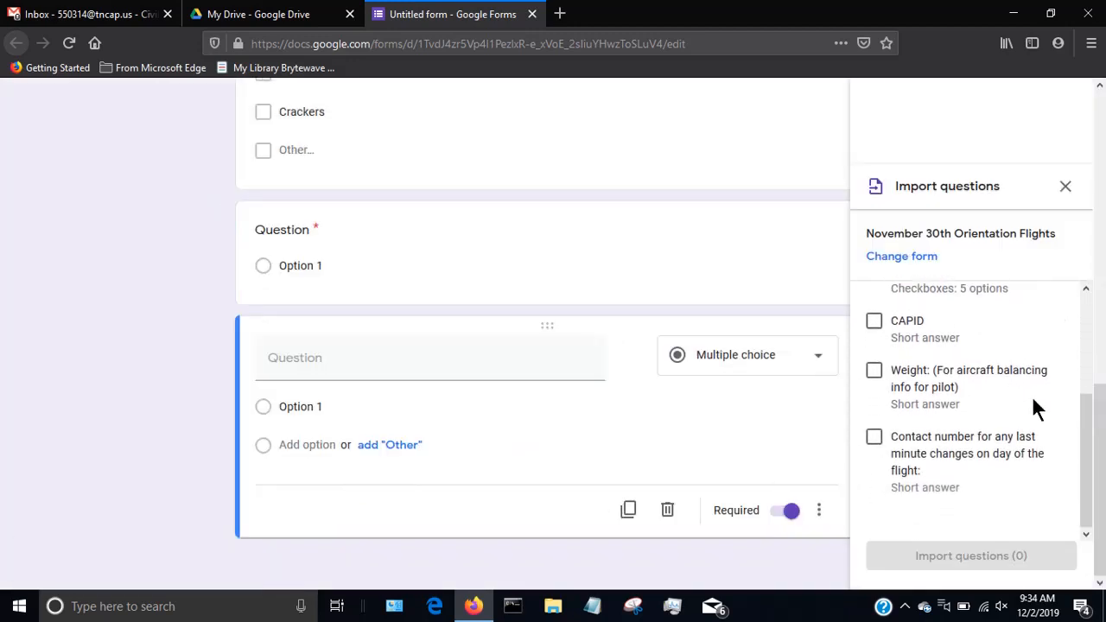
{"action": "scroll", "coordinate": [1041, 385], "scroll_direction": "up", "scroll_amount": 3}
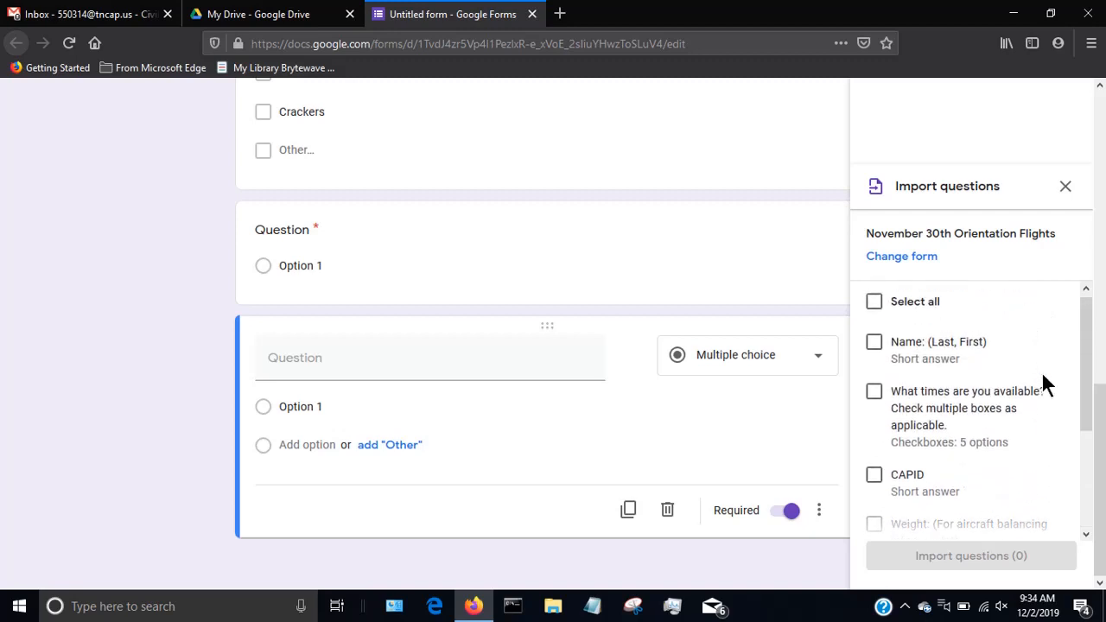
{"action": "scroll", "coordinate": [1041, 384], "scroll_direction": "down", "scroll_amount": 3}
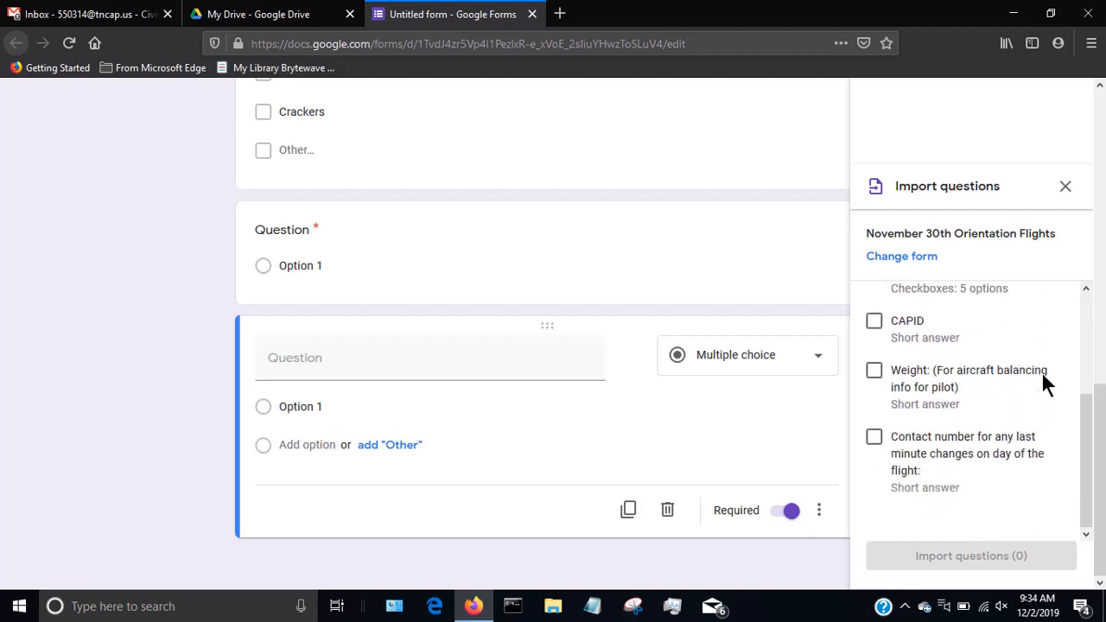
{"action": "left_click", "coordinate": [874, 437]}
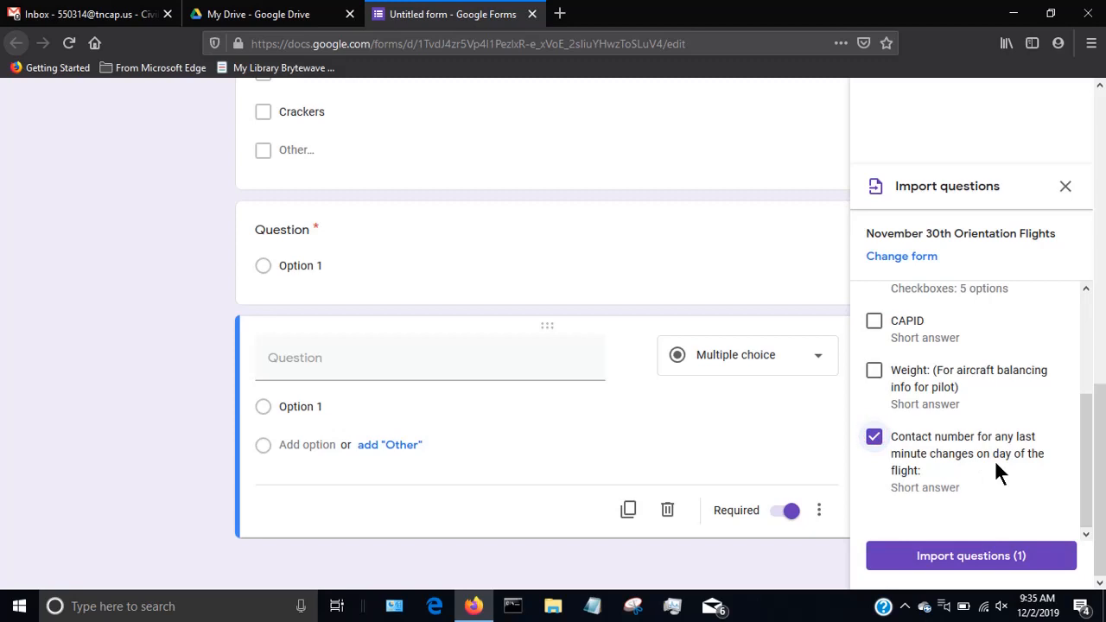
{"action": "left_click", "coordinate": [987, 557]}
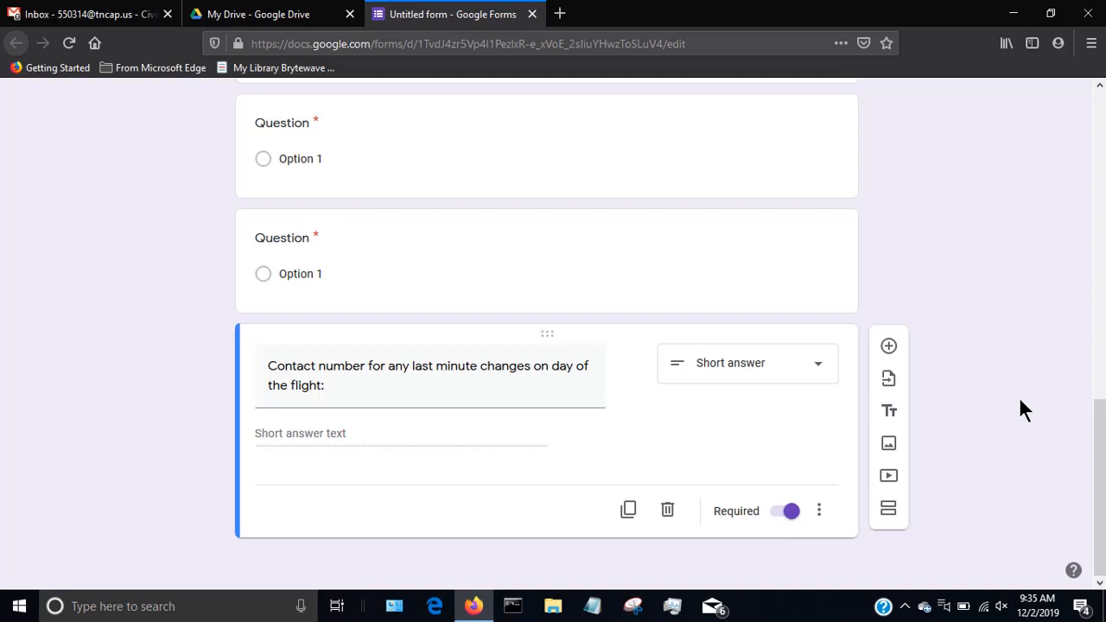
Add a title and description block at the end of the form and move the contact number question above the two blank questions.
{"action": "left_click", "coordinate": [894, 412]}
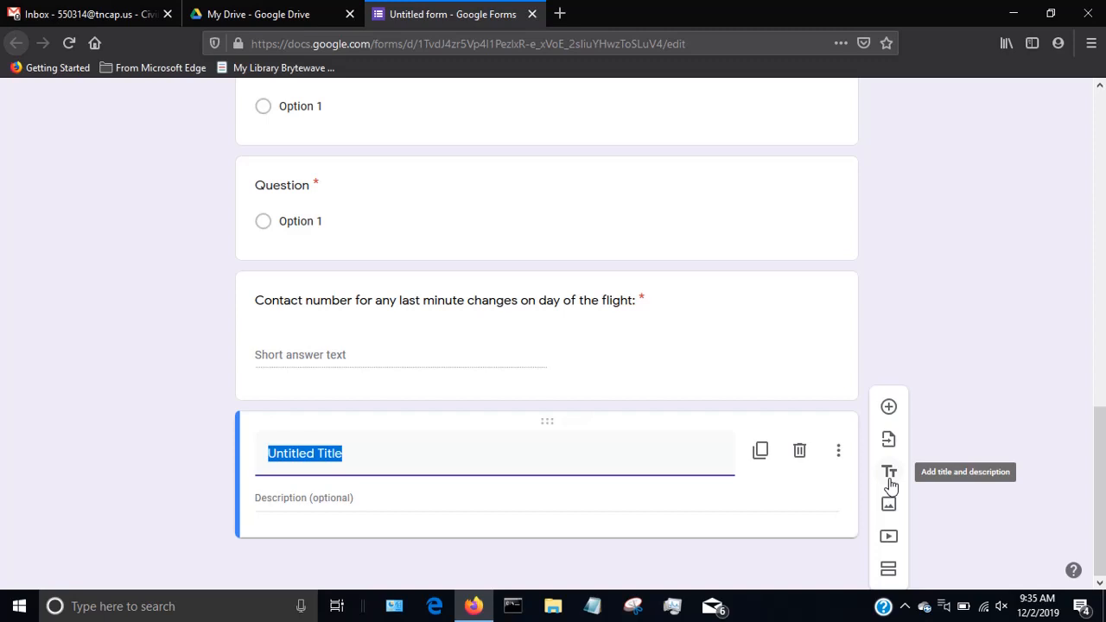
{"action": "left_click_drag", "start_coordinate": [551, 423], "coordinate": [560, 587]}
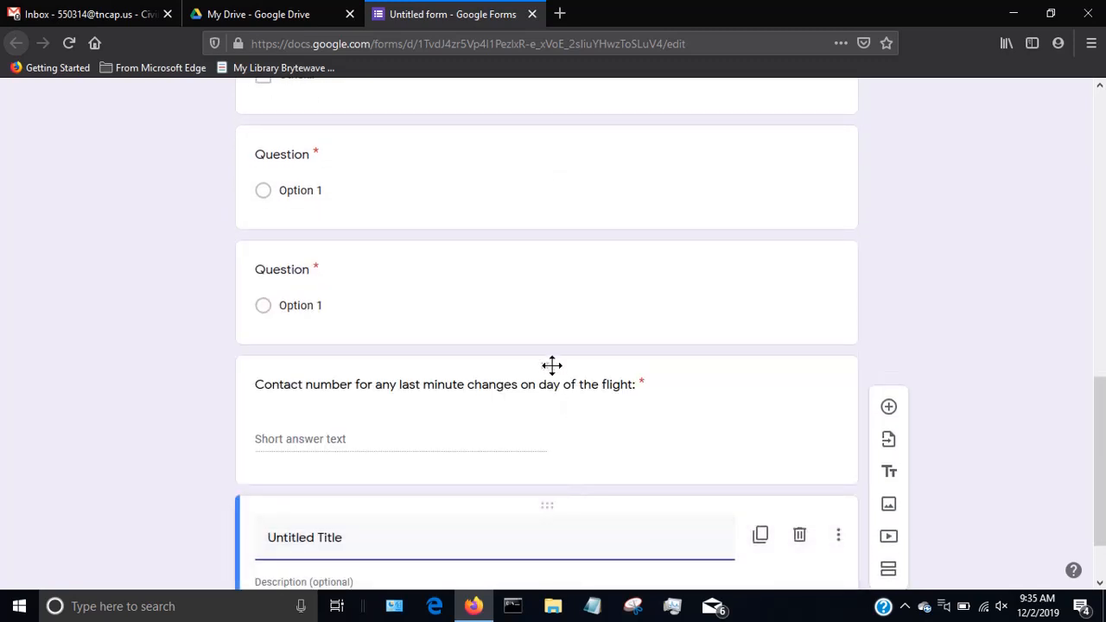
{"action": "left_click_drag", "start_coordinate": [547, 363], "coordinate": [562, 285]}
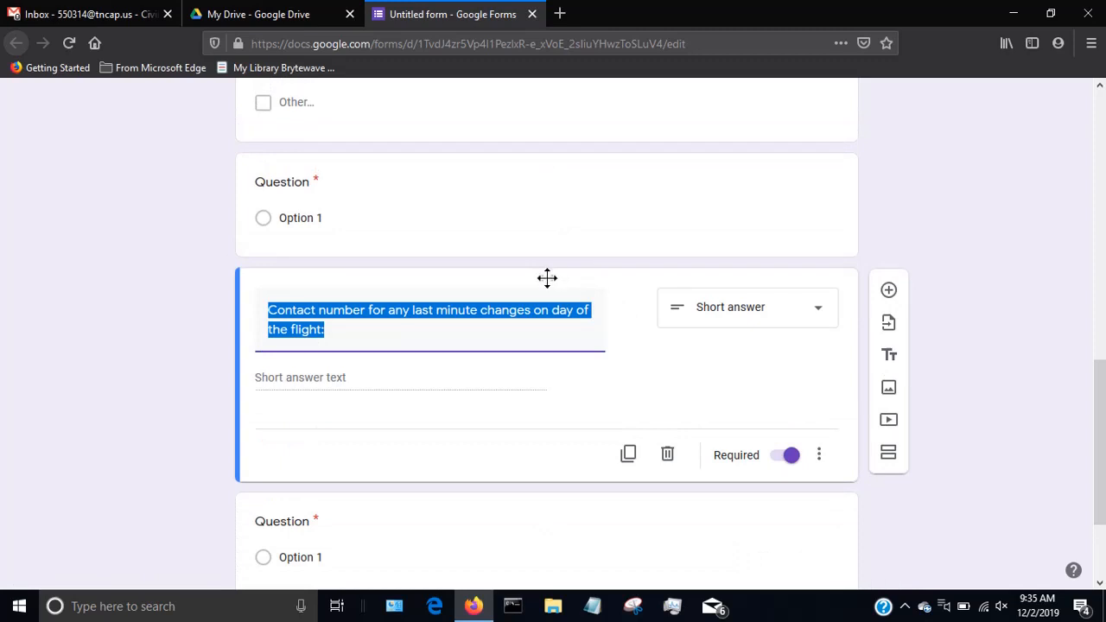
{"action": "left_click_drag", "start_coordinate": [547, 277], "coordinate": [536, 180]}
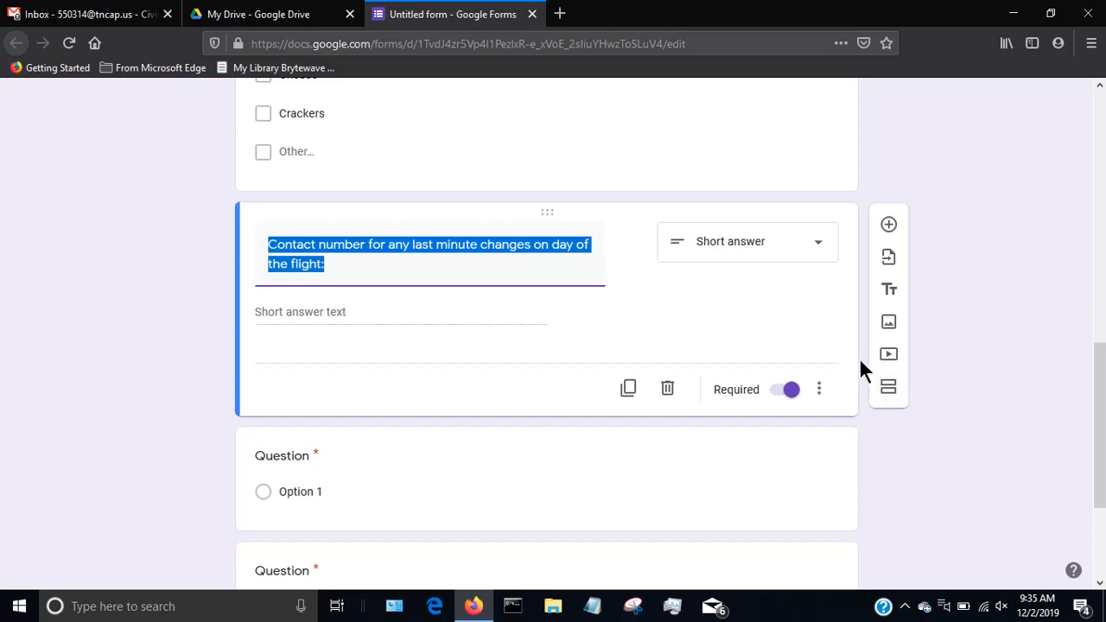
In the form's general settings, keep collecting email addresses and turn on response receipts with the Always option.
{"action": "scroll", "coordinate": [861, 361], "scroll_direction": "up", "scroll_amount": 10}
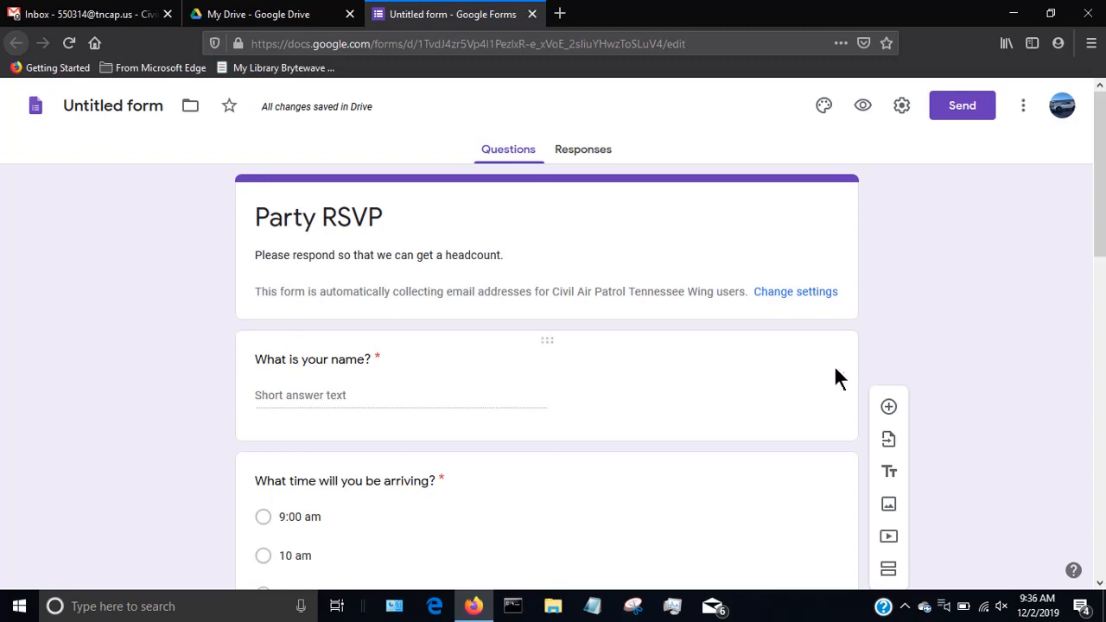
{"action": "left_click", "coordinate": [901, 106]}
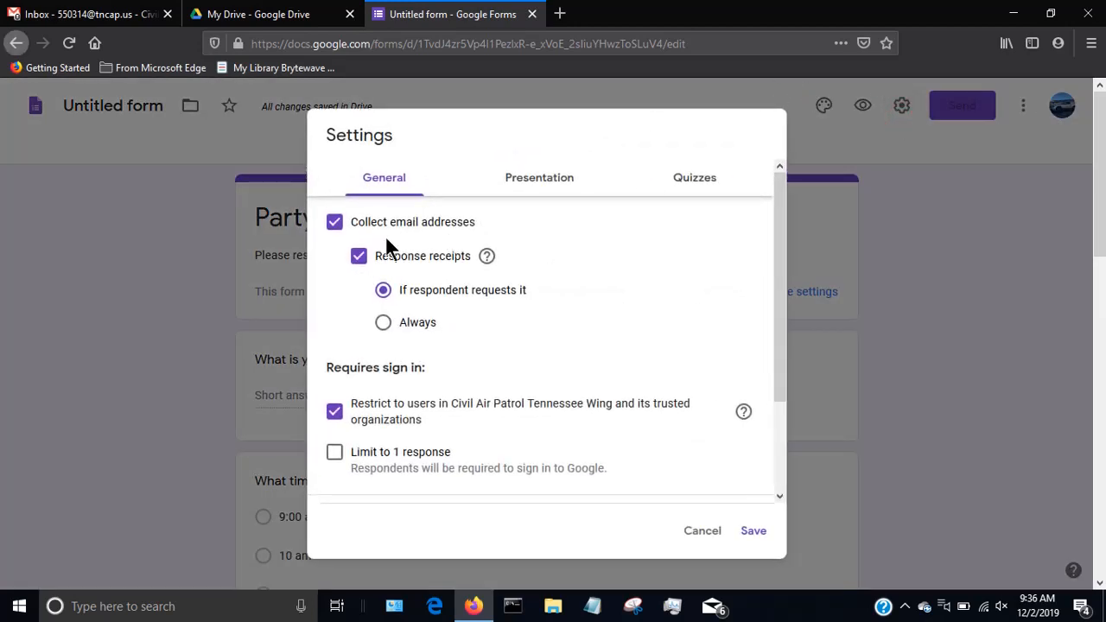
{"action": "left_click", "coordinate": [334, 223]}
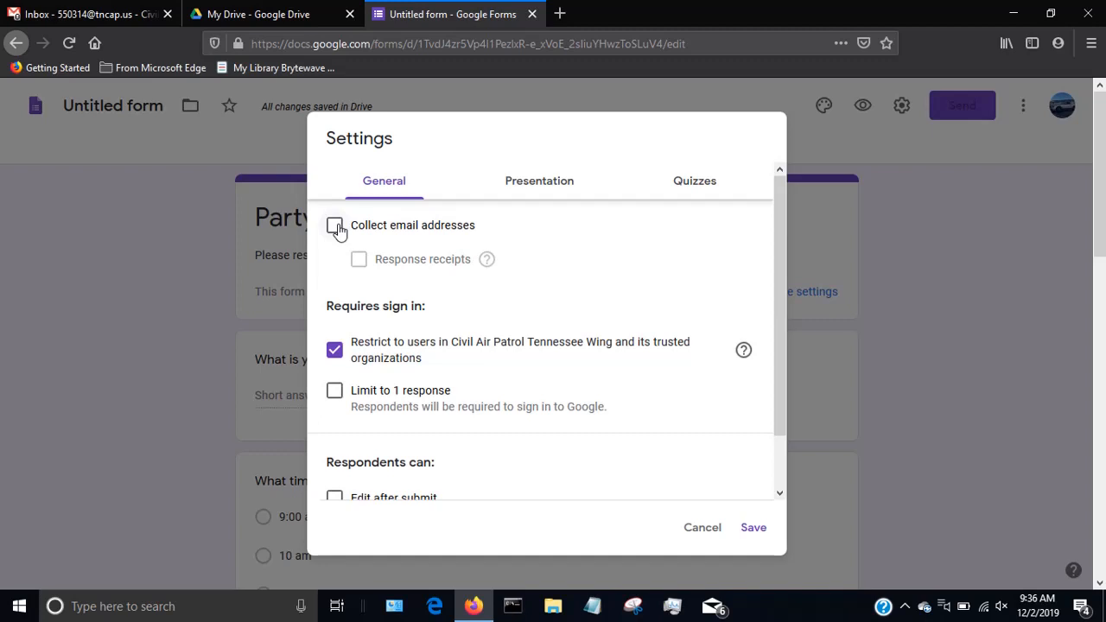
{"action": "left_click", "coordinate": [336, 226]}
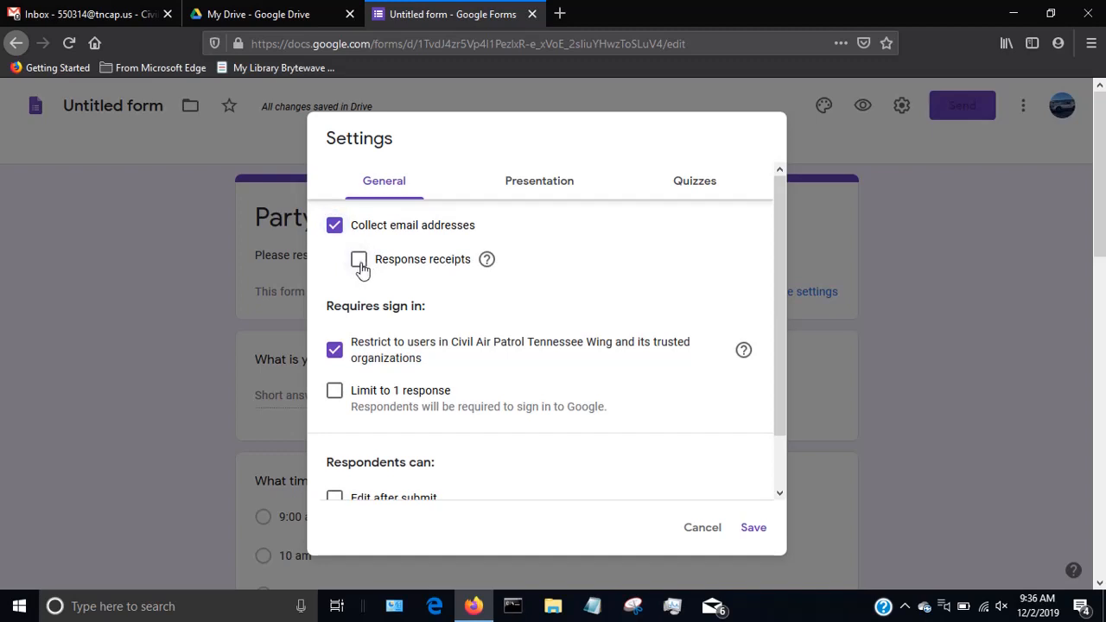
{"action": "left_click", "coordinate": [360, 264]}
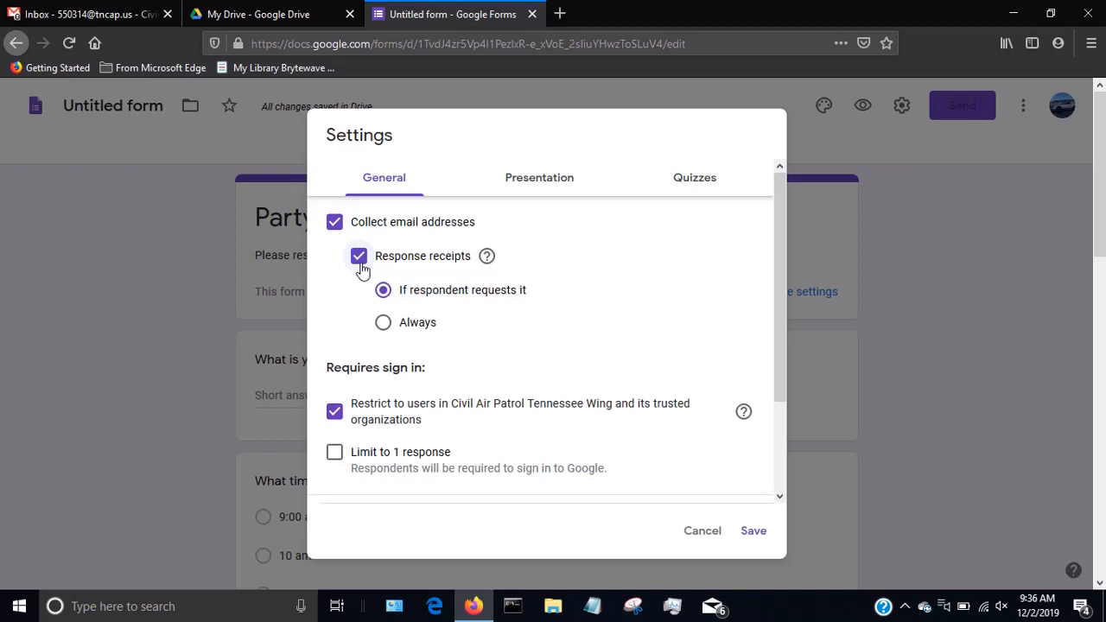
{"action": "left_click", "coordinate": [382, 326]}
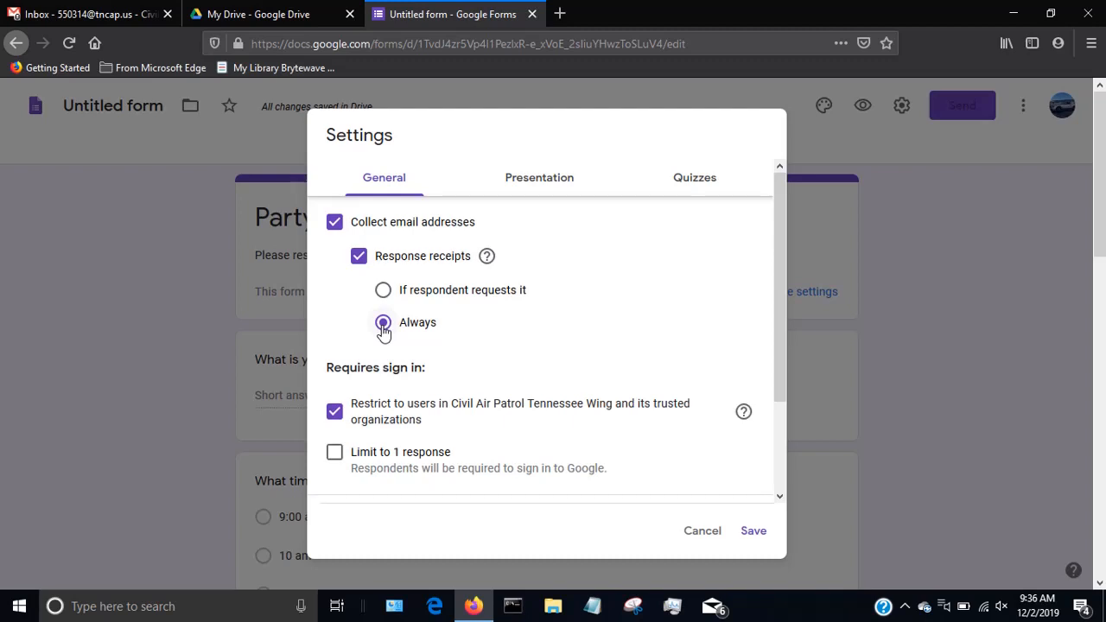
In the form's general settings, set response receipts to Always and remove the restriction to Civil Air Patrol Tennessee Wing users.
{"action": "left_click", "coordinate": [904, 603]}
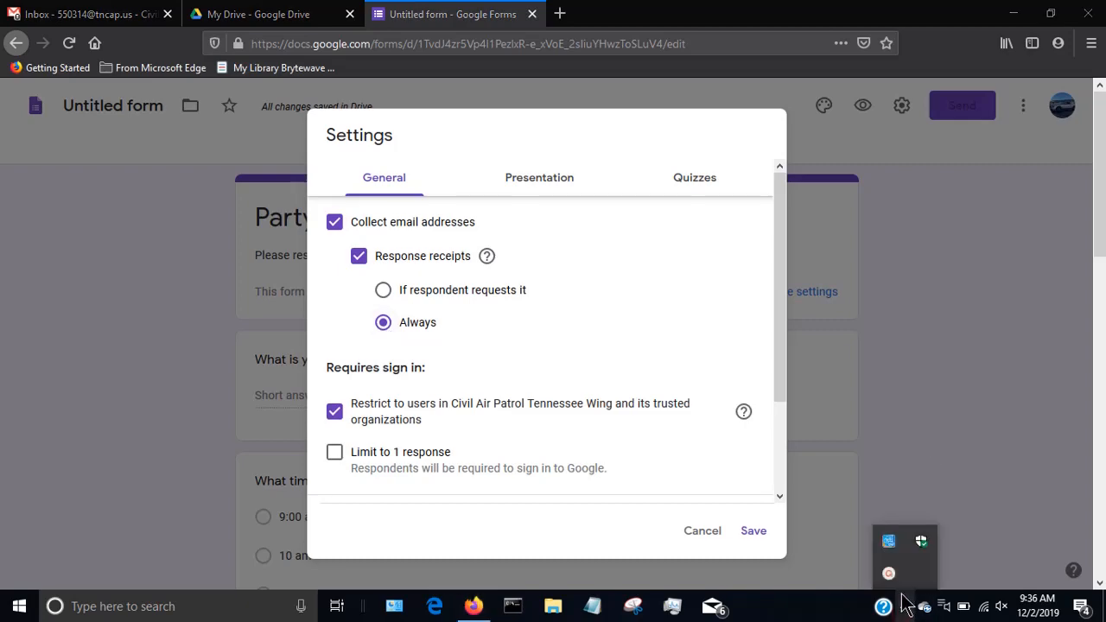
{"action": "left_click", "coordinate": [940, 458]}
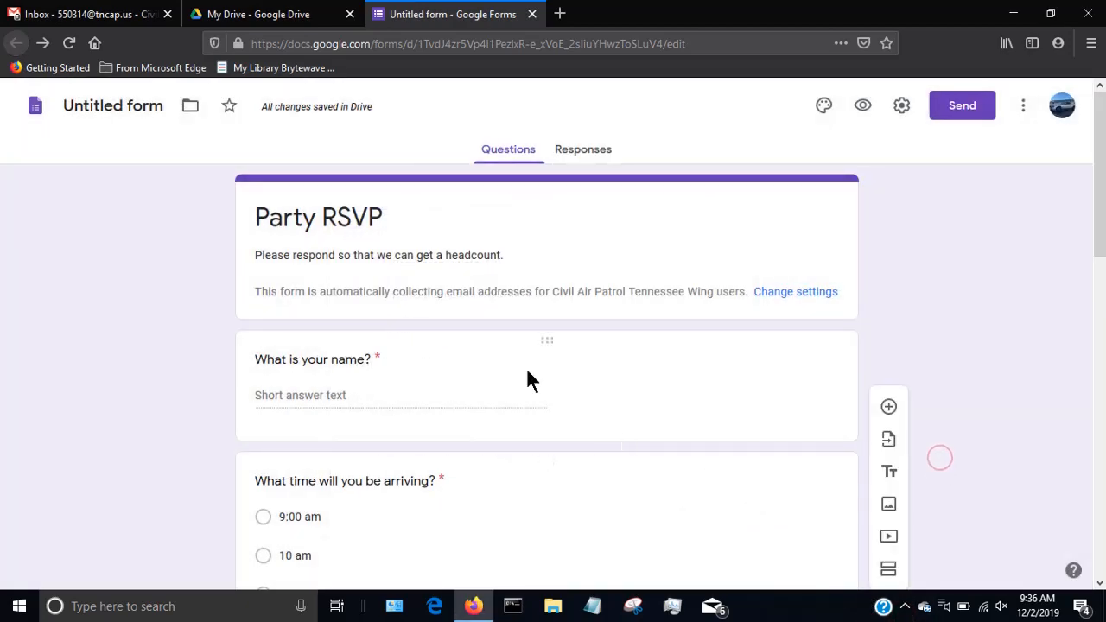
{"action": "left_click", "coordinate": [901, 105]}
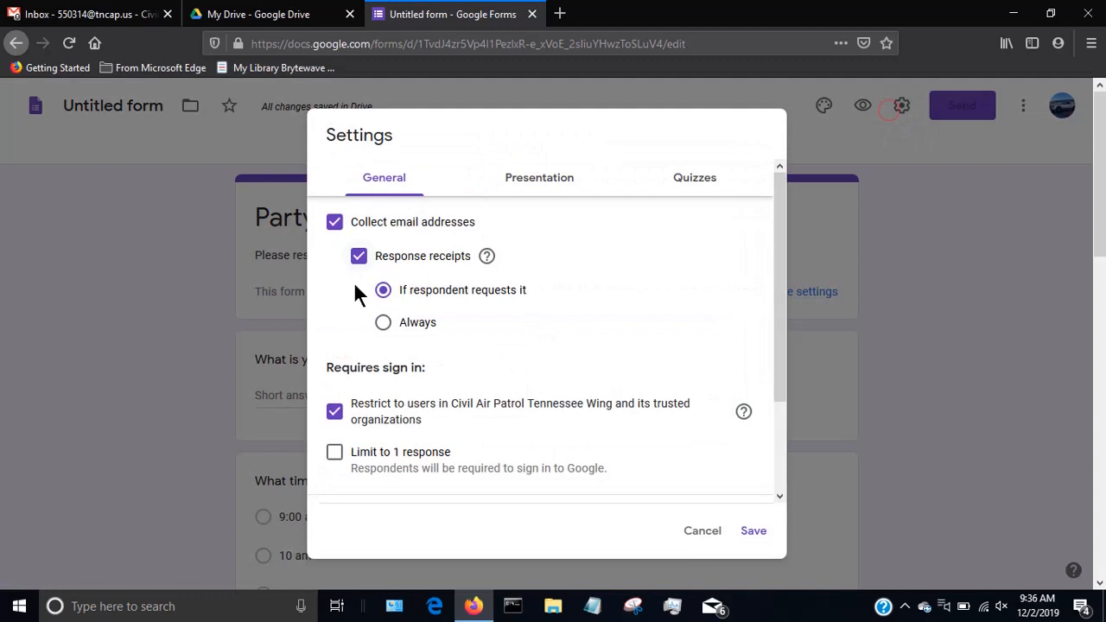
{"action": "left_click", "coordinate": [382, 323]}
{"action": "scroll", "coordinate": [380, 393], "scroll_direction": "down", "scroll_amount": 2}
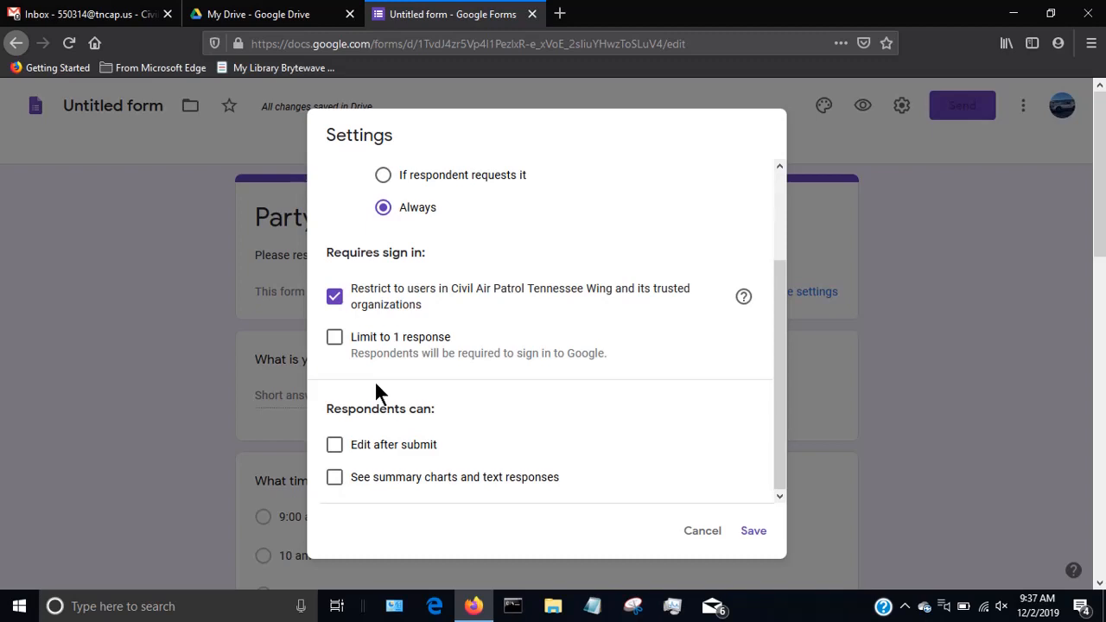
{"action": "left_click", "coordinate": [334, 296]}
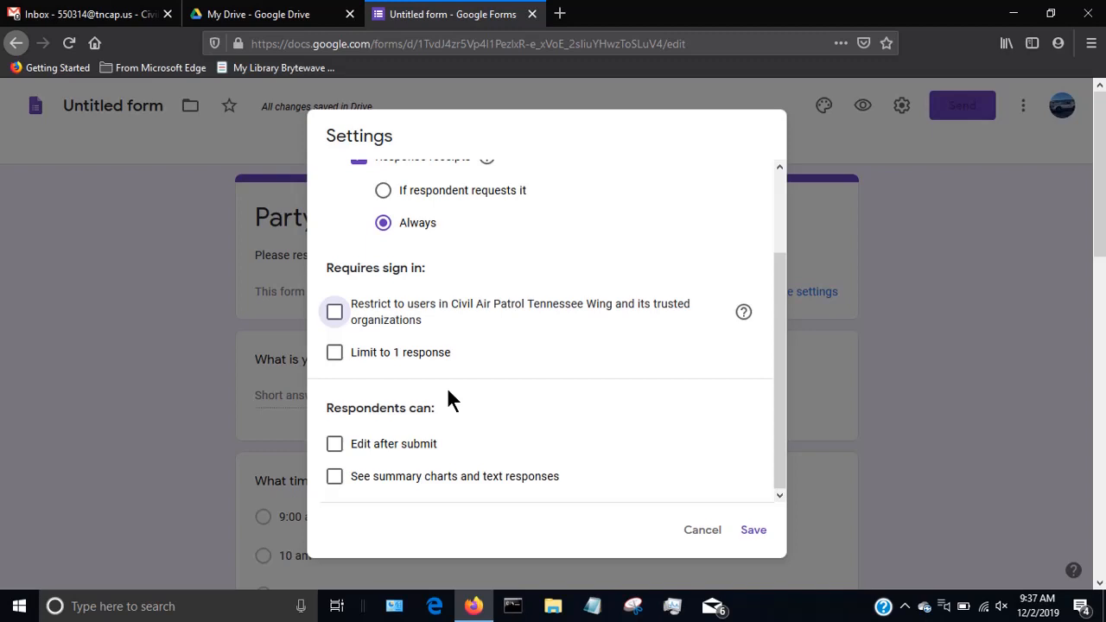
Try the Limit to 1 response and Edit after submit options, turning each one back off.
{"action": "left_click", "coordinate": [420, 352]}
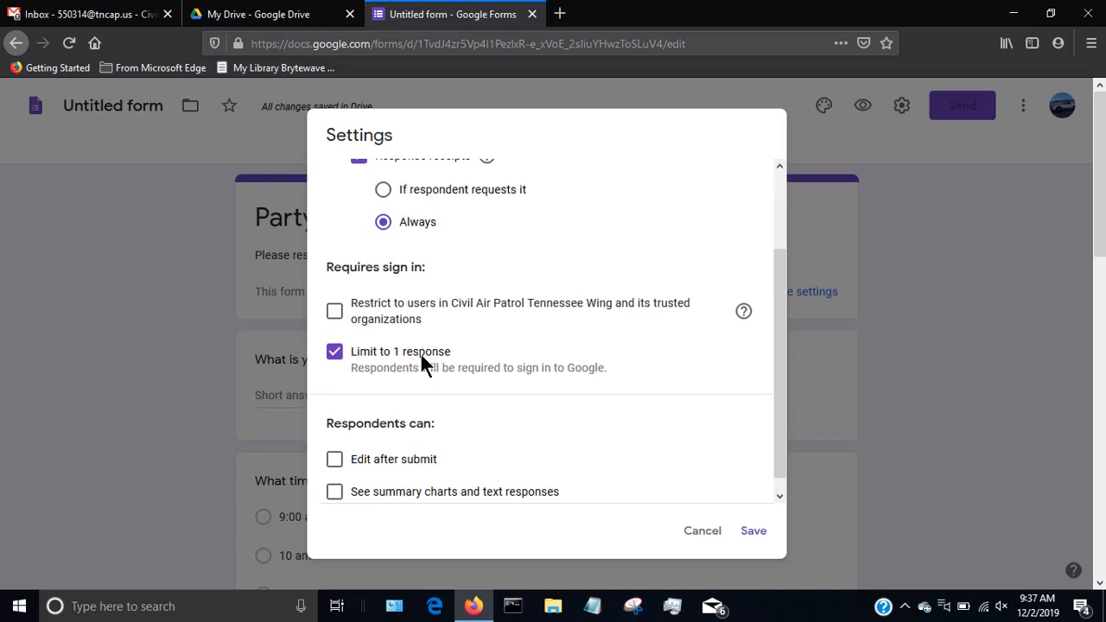
{"action": "left_click", "coordinate": [421, 356]}
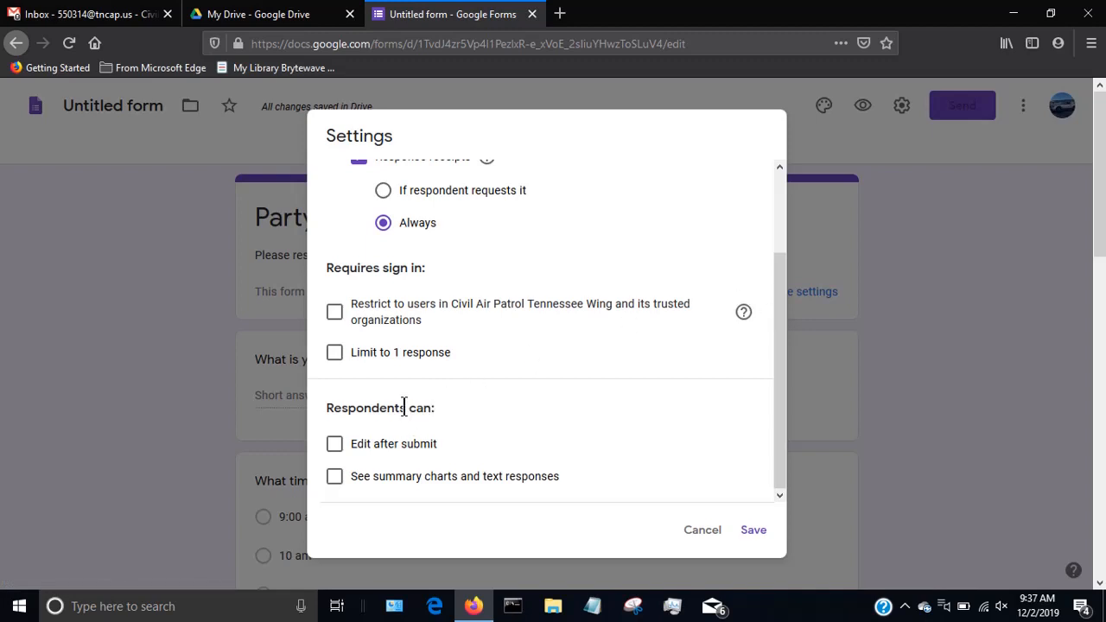
{"action": "left_click", "coordinate": [336, 445]}
{"action": "left_click", "coordinate": [336, 446]}
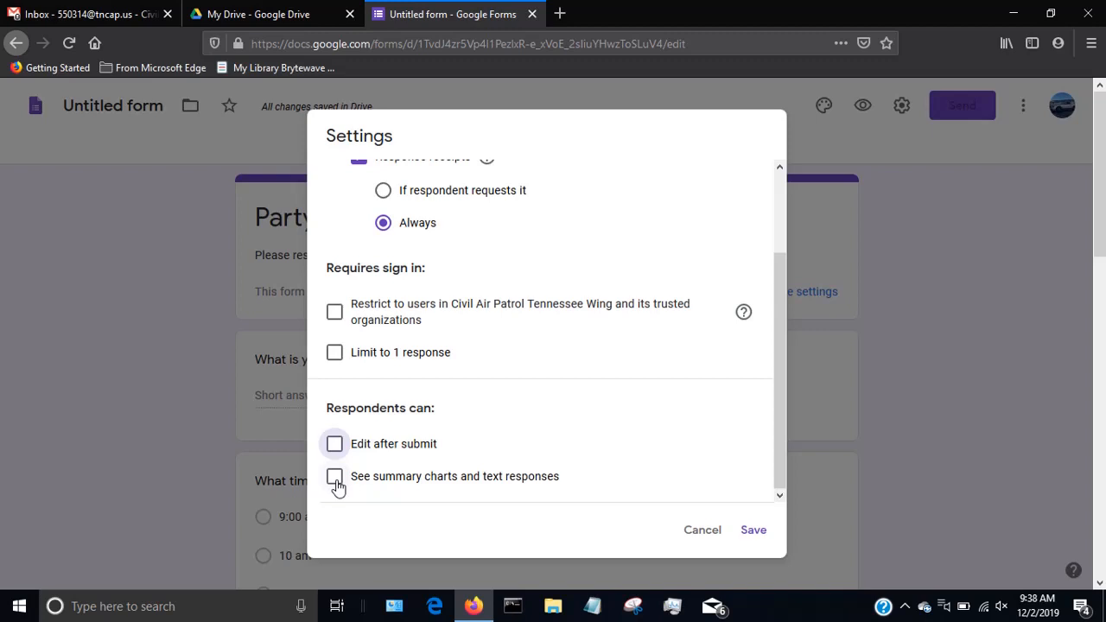
{"action": "scroll", "coordinate": [520, 438], "scroll_direction": "up", "scroll_amount": 3}
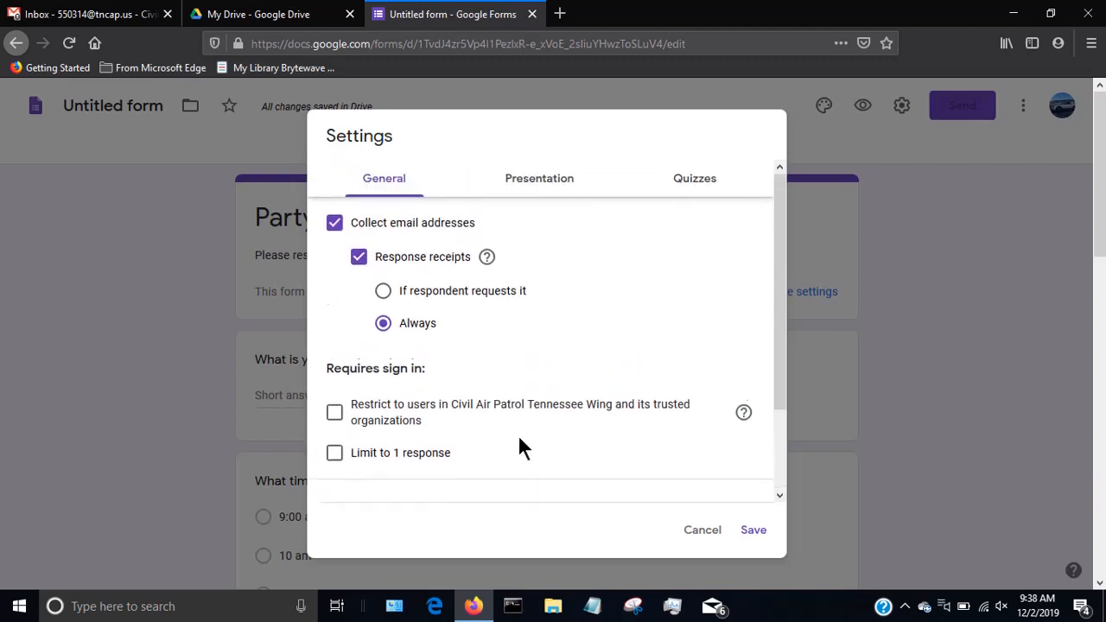
In the presentation settings, try the Shuffle question order and Show progress bar options, switch both back off, and begin editing the confirmation message.
{"action": "left_click", "coordinate": [570, 182]}
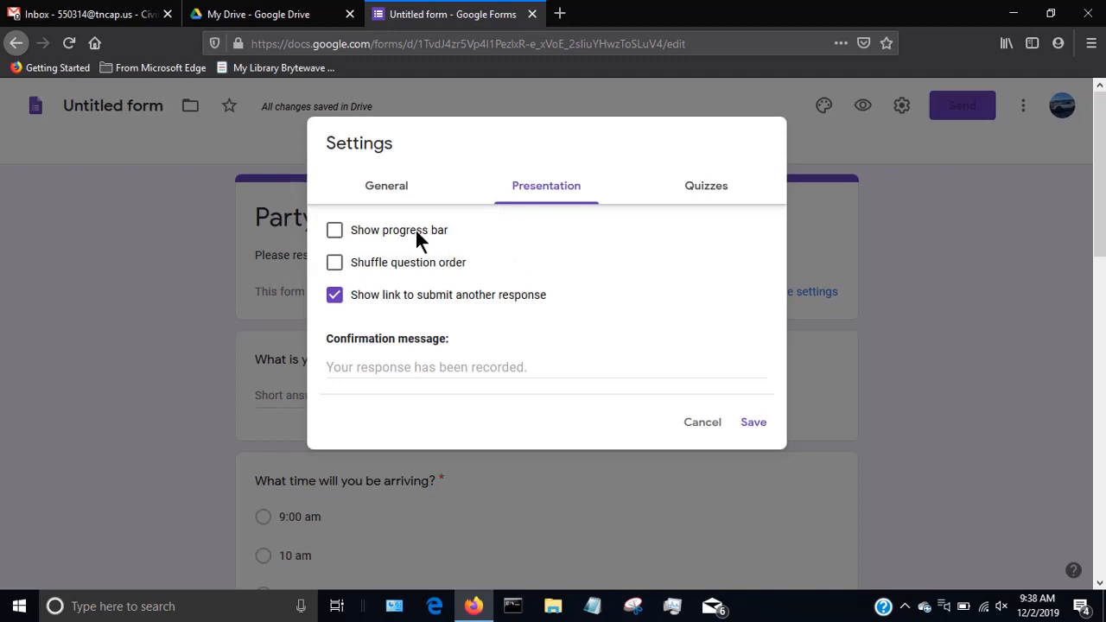
{"action": "left_click", "coordinate": [406, 262]}
{"action": "left_click", "coordinate": [406, 263]}
{"action": "left_click", "coordinate": [410, 227]}
{"action": "left_click", "coordinate": [410, 222]}
{"action": "left_click", "coordinate": [435, 368]}
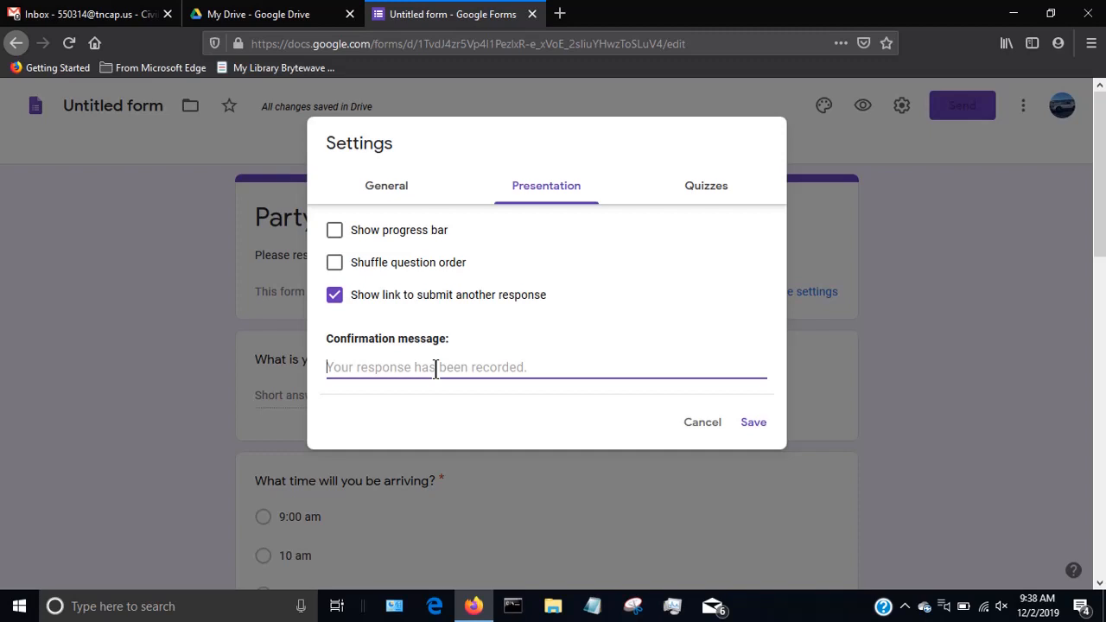
View the quiz settings, return to the general settings, and leave the form settings without saving.
{"action": "left_click", "coordinate": [710, 186]}
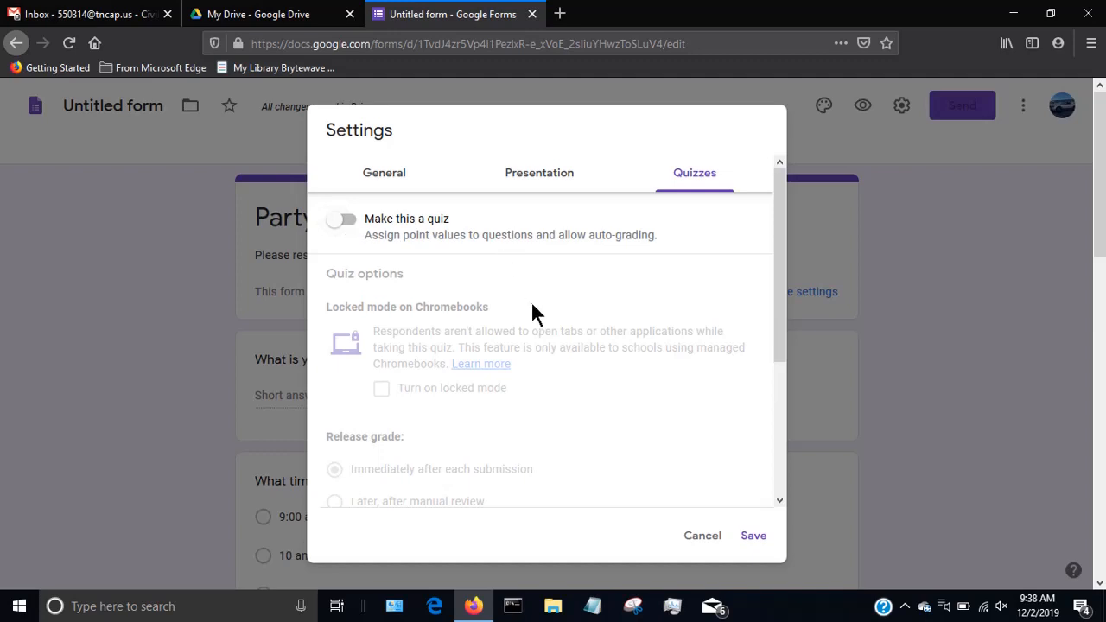
{"action": "left_click", "coordinate": [385, 176]}
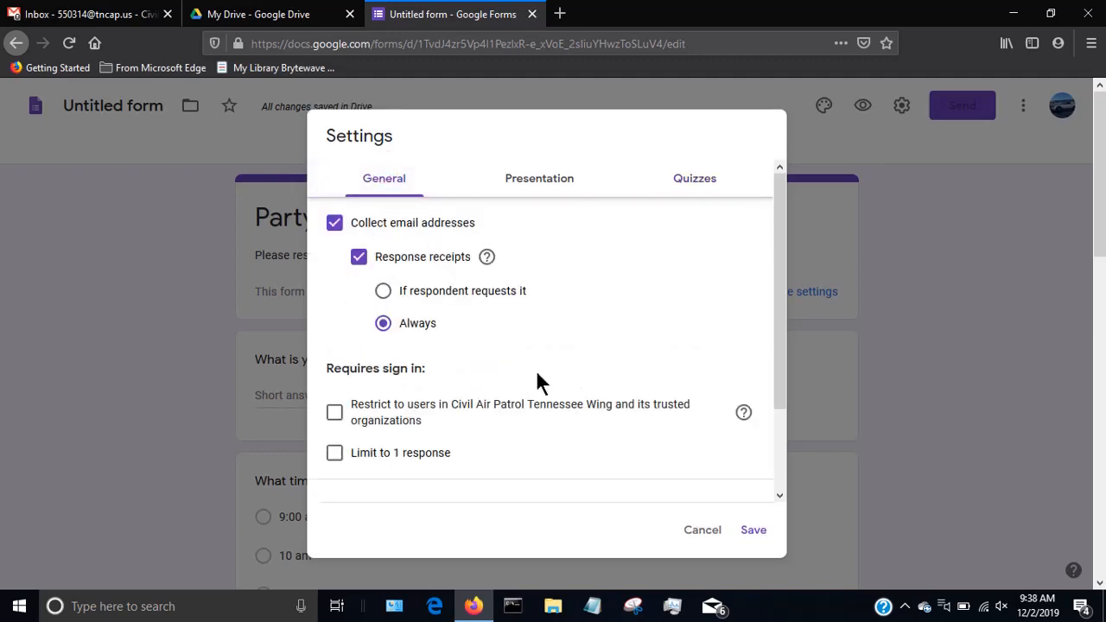
{"action": "left_click", "coordinate": [712, 526]}
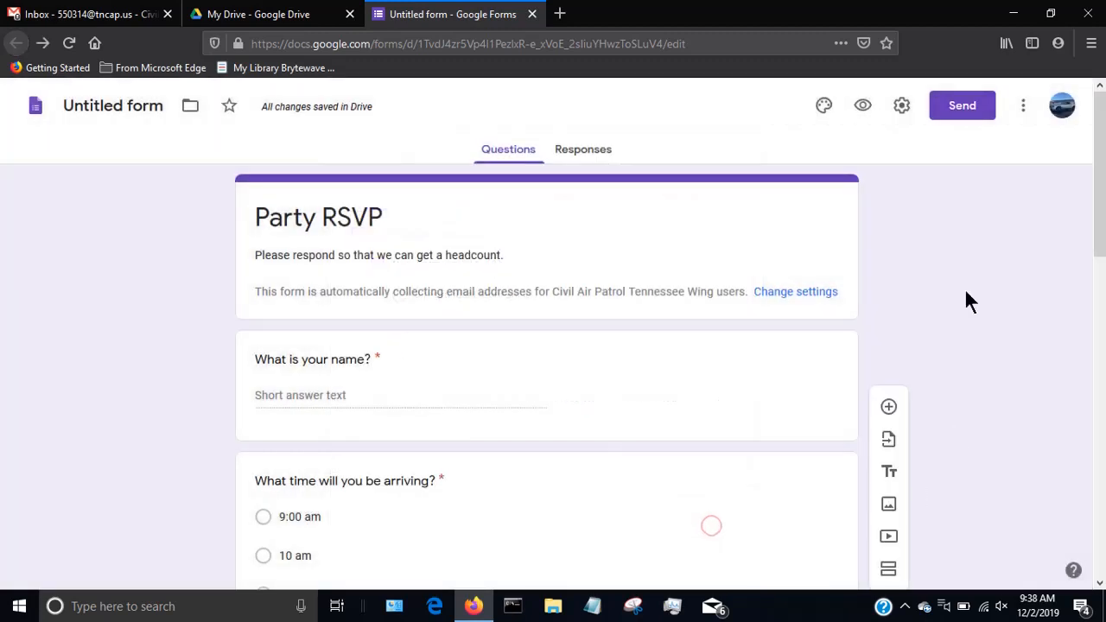
Preview the Party RSVP form and examine it down to the submit area, testing the Other answer of the arrival time question.
{"action": "left_click", "coordinate": [863, 105]}
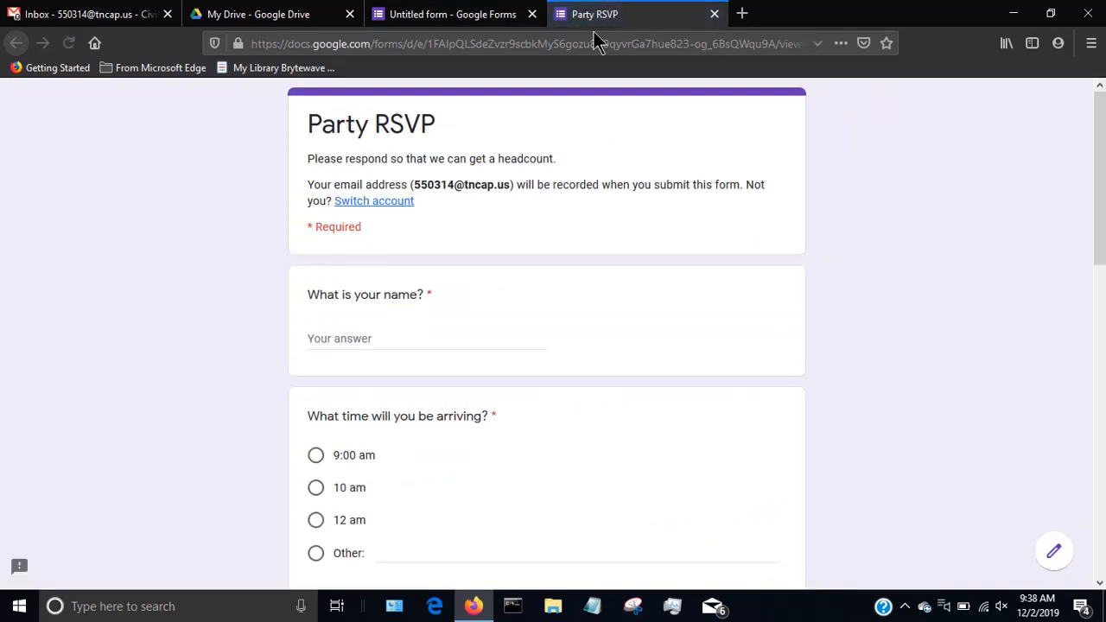
{"action": "scroll", "coordinate": [496, 181], "scroll_direction": "down", "scroll_amount": 5}
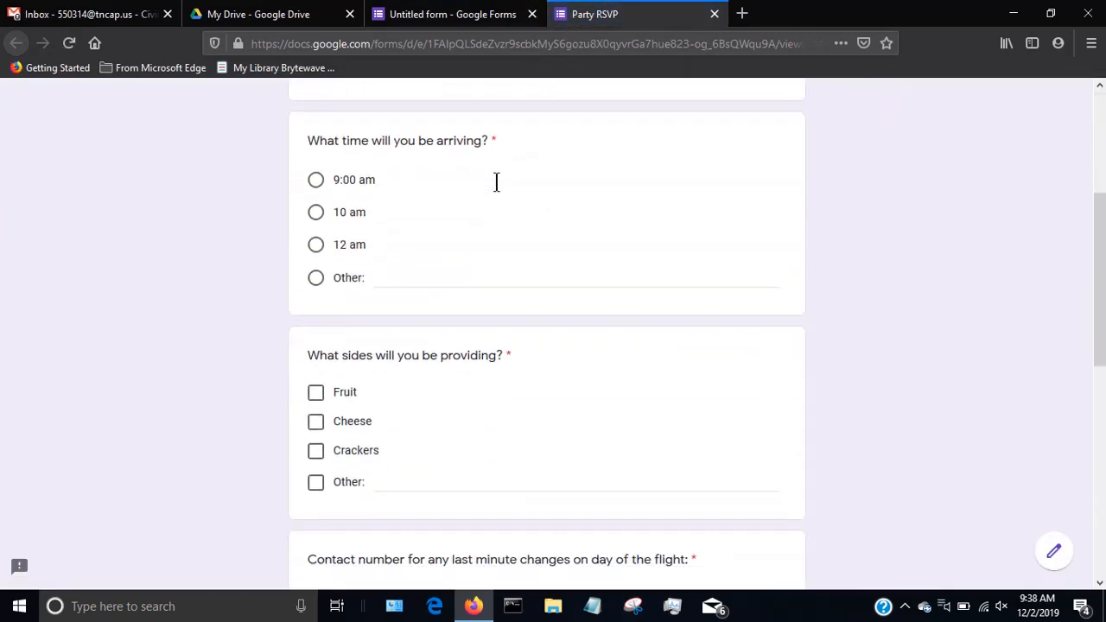
{"action": "left_click", "coordinate": [372, 137]}
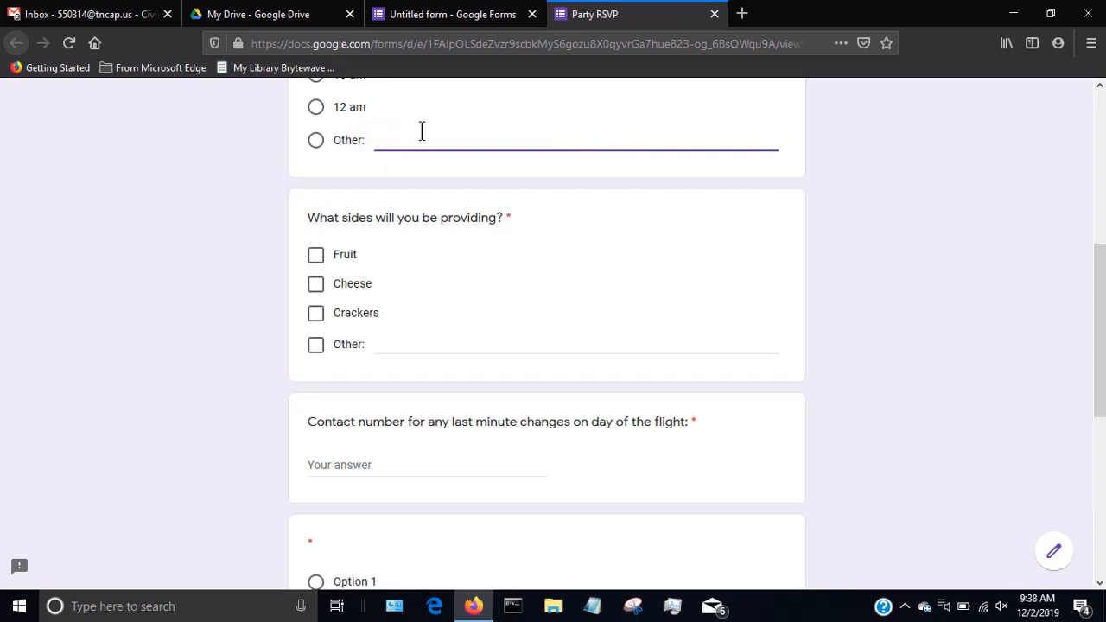
{"action": "type", "text": "f"}
{"action": "key", "text": "BackSpace"}
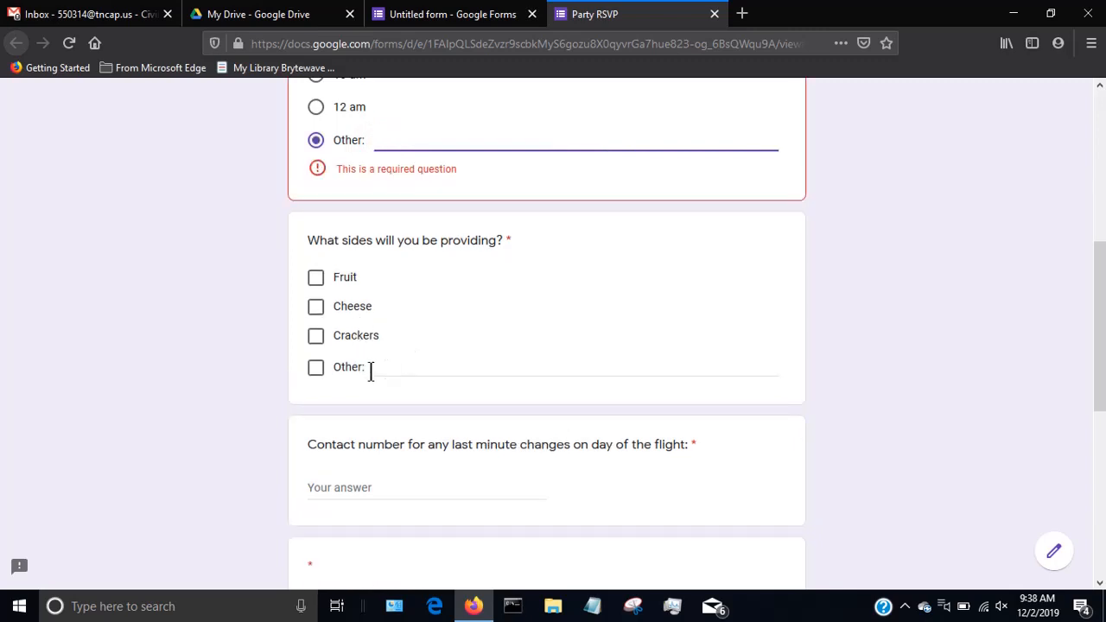
{"action": "scroll", "coordinate": [381, 328], "scroll_direction": "down", "scroll_amount": 3}
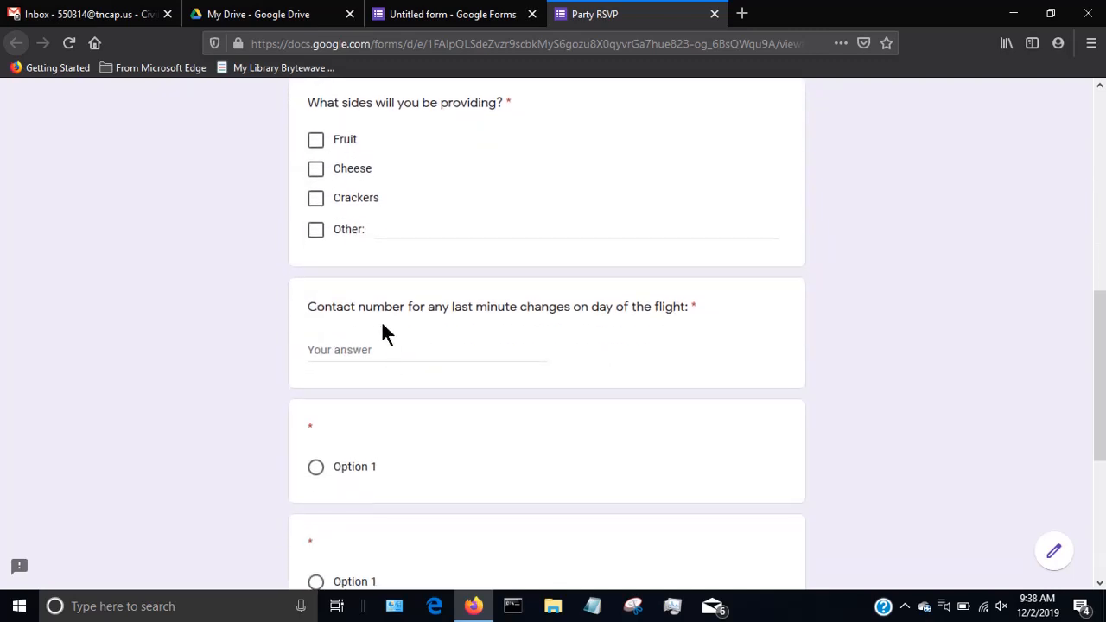
{"action": "scroll", "coordinate": [395, 469], "scroll_direction": "down", "scroll_amount": 5}
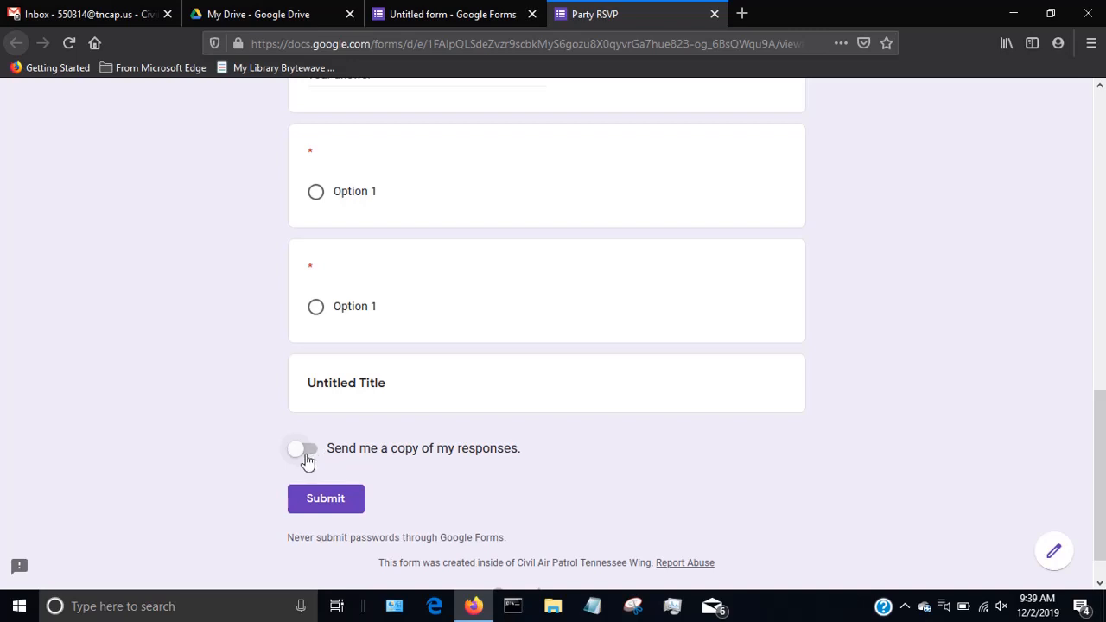
Return to the form editor, examine the options for sending the form by email, and close them without sending.
{"action": "left_click", "coordinate": [470, 13]}
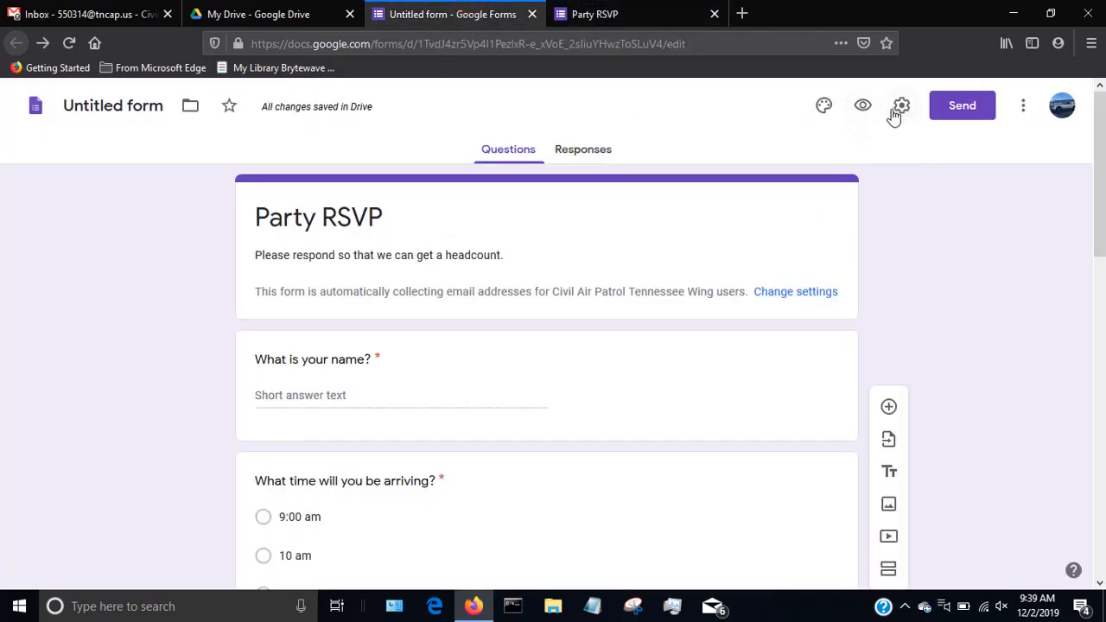
{"action": "left_click", "coordinate": [952, 105]}
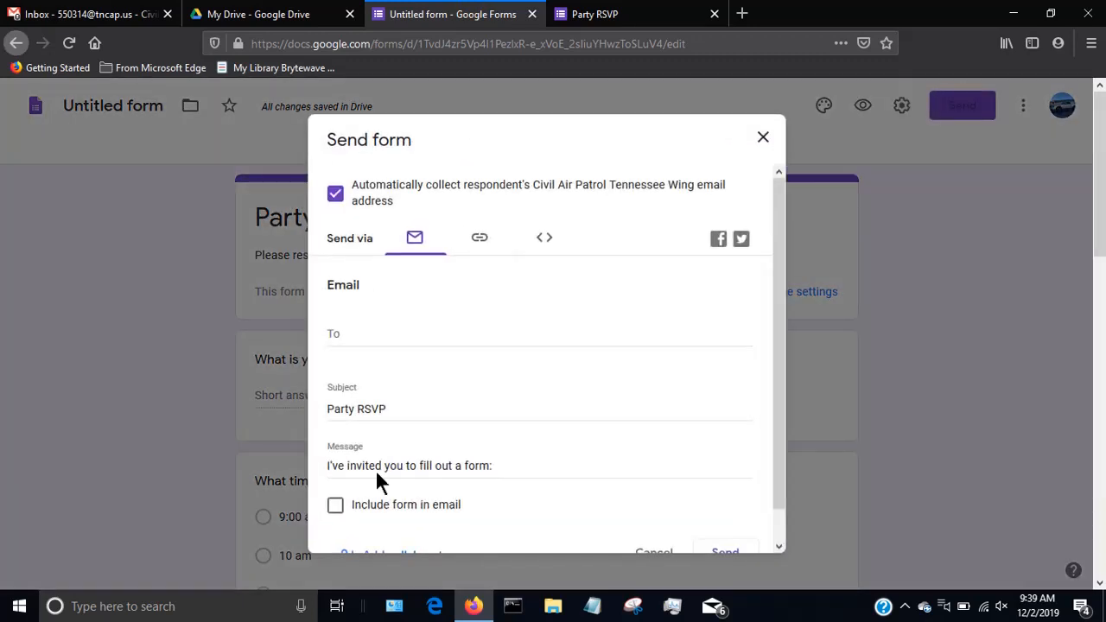
{"action": "left_click", "coordinate": [387, 338]}
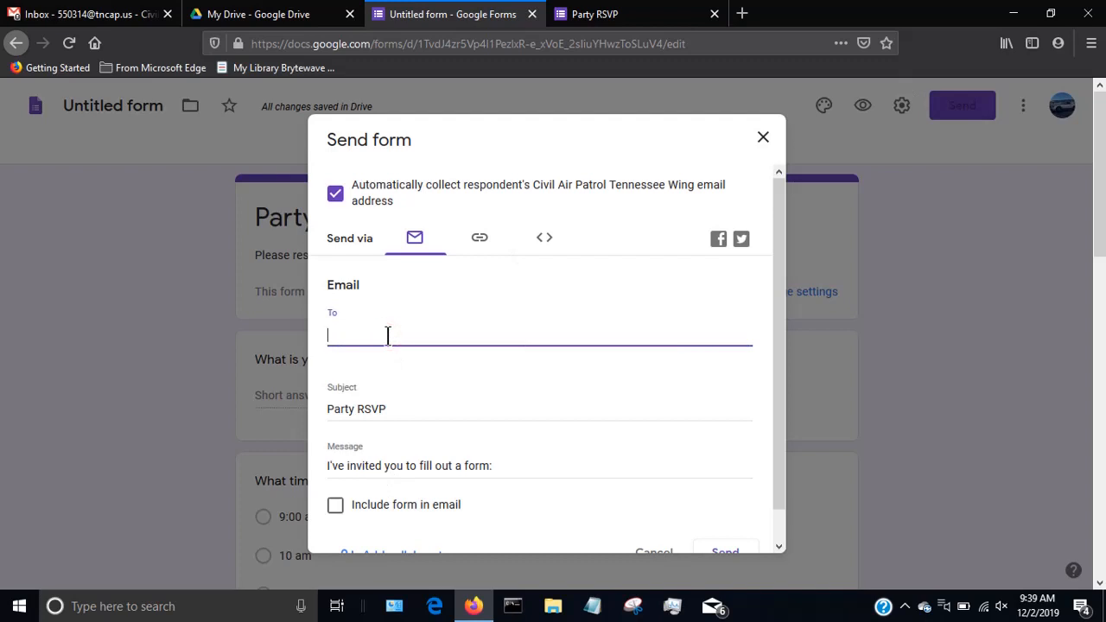
{"action": "scroll", "coordinate": [387, 335], "scroll_direction": "down", "scroll_amount": 1}
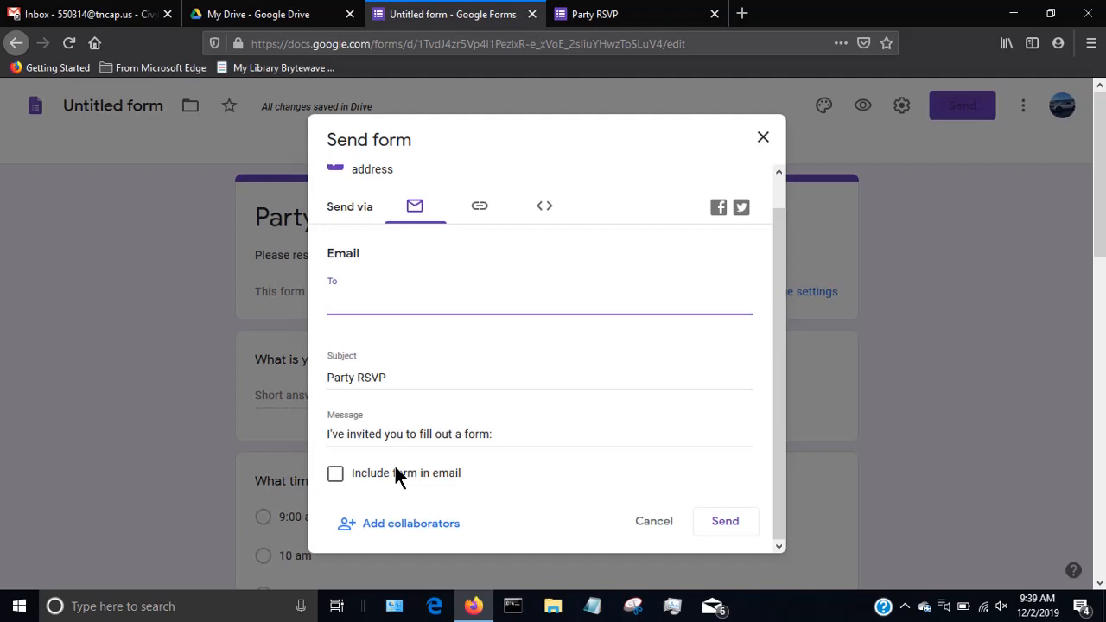
{"action": "left_click", "coordinate": [765, 140]}
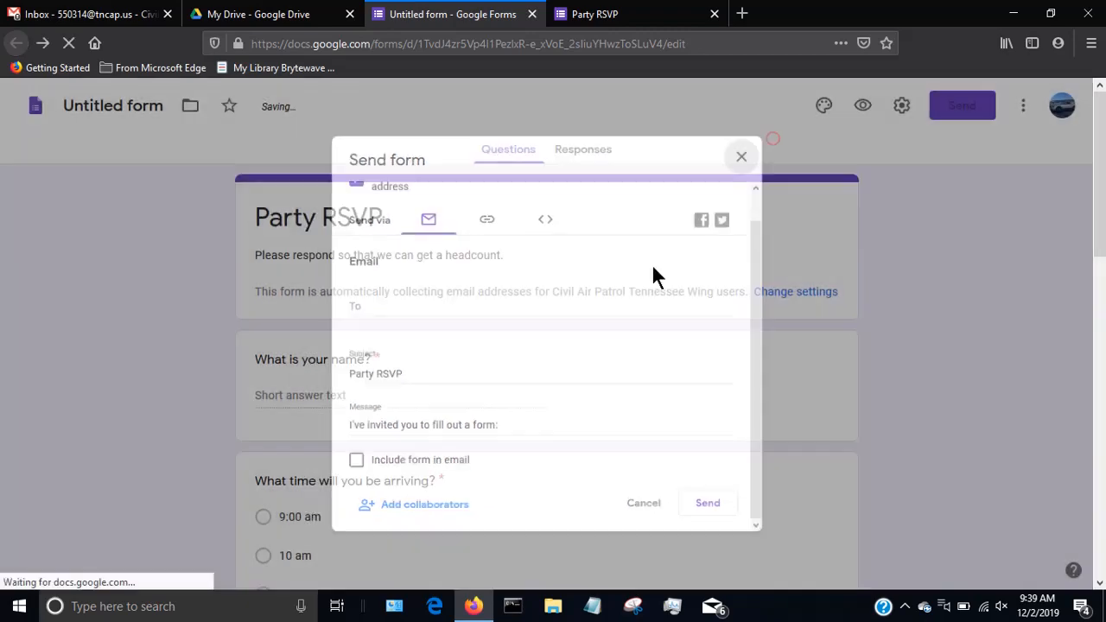
Switch to Gmail and start a new message with the subject "Form RSVP".
{"action": "left_click", "coordinate": [102, 13]}
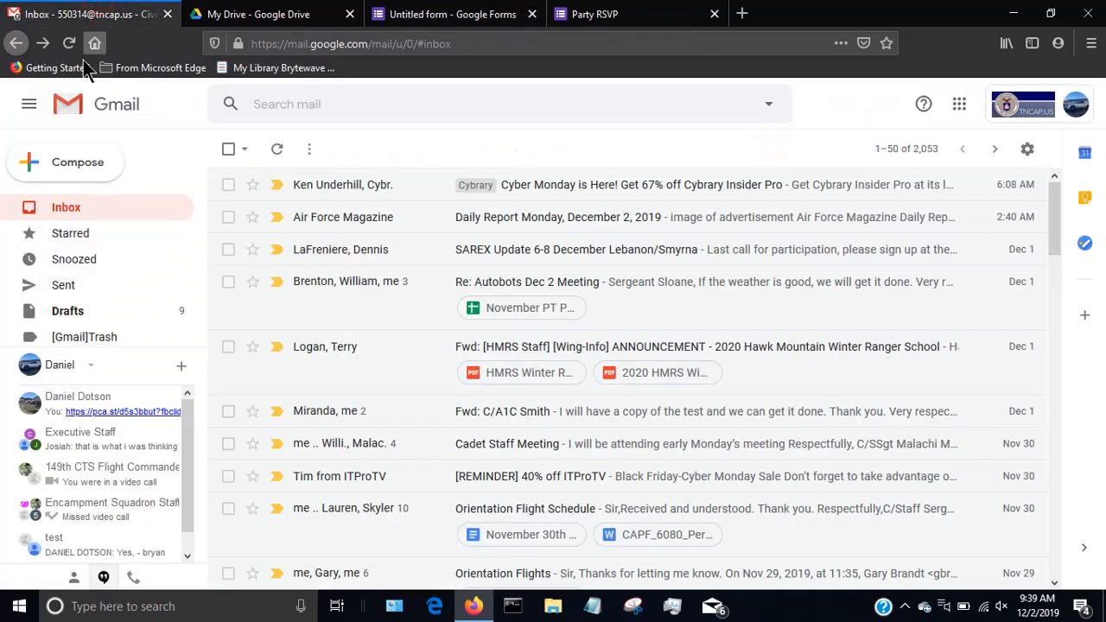
{"action": "left_click", "coordinate": [62, 172]}
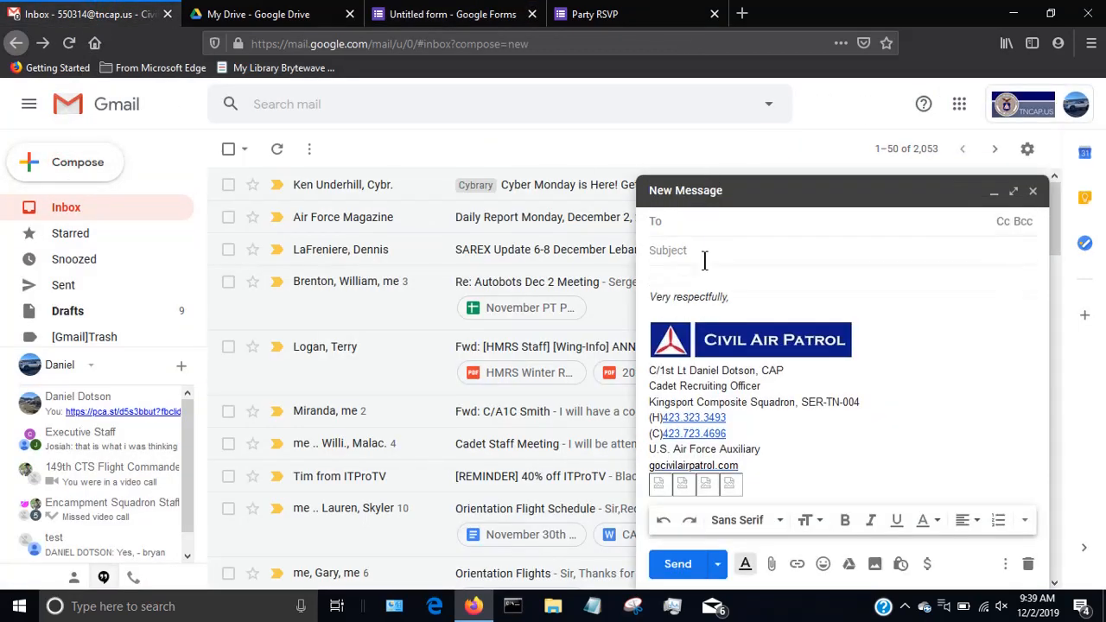
{"action": "left_click", "coordinate": [696, 275]}
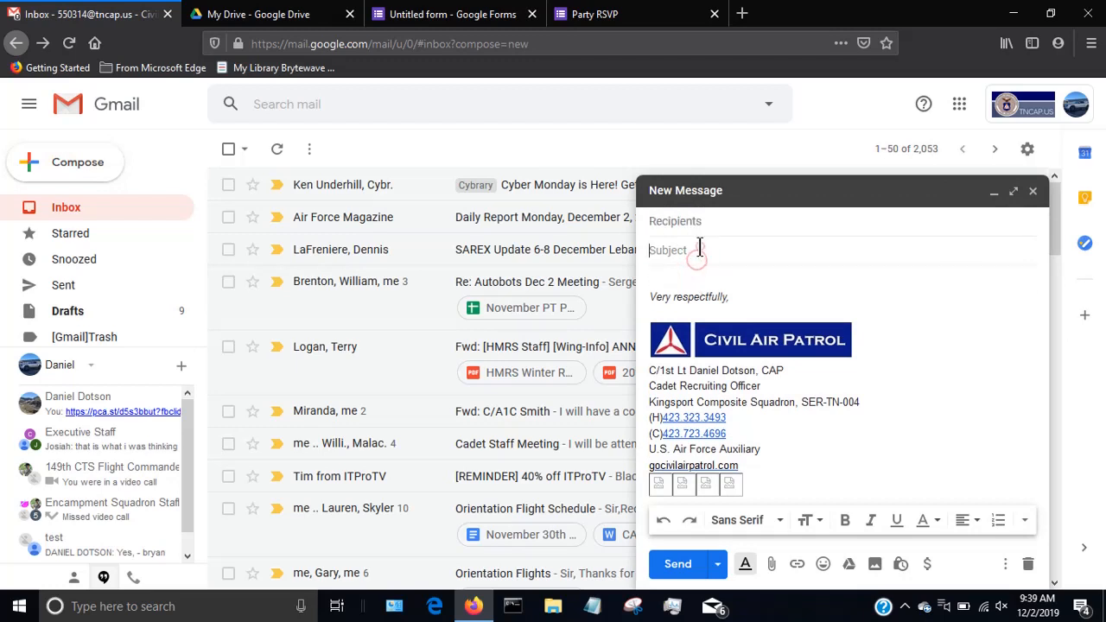
{"action": "left_click", "coordinate": [699, 247]}
{"action": "type", "text": "Form"}
{"action": "type", "text": "RSVP"}
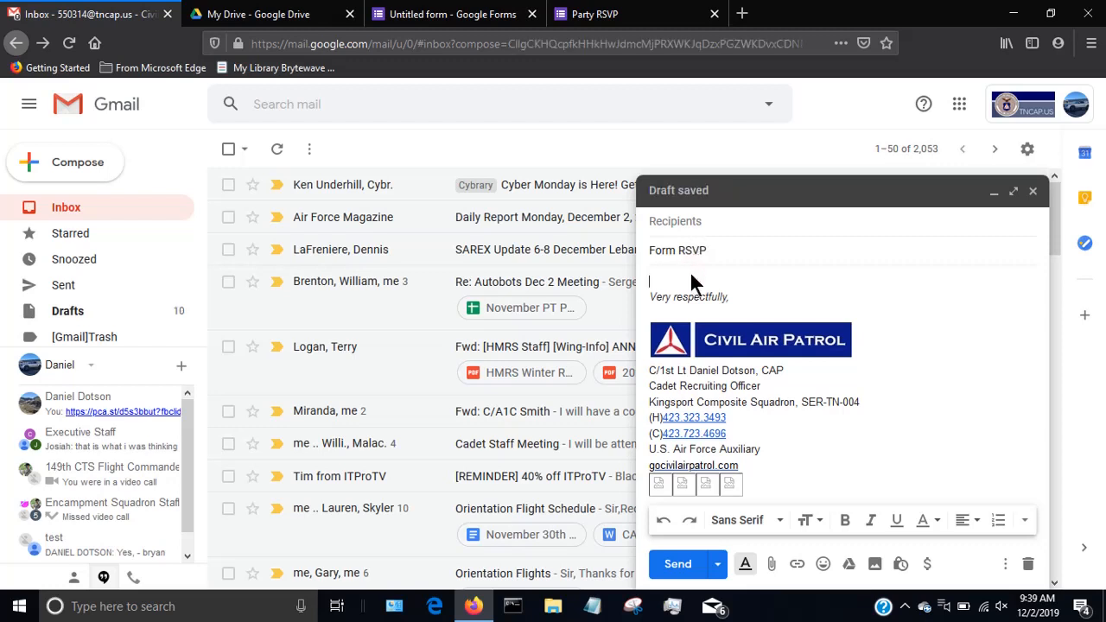
Write the message body "Hello," and "Please fill out the form." on separate lines, followed by blank lines above the signature.
{"action": "left_click", "coordinate": [691, 277]}
{"action": "type", "text": "Hello,"}
{"action": "key", "text": "Return"}
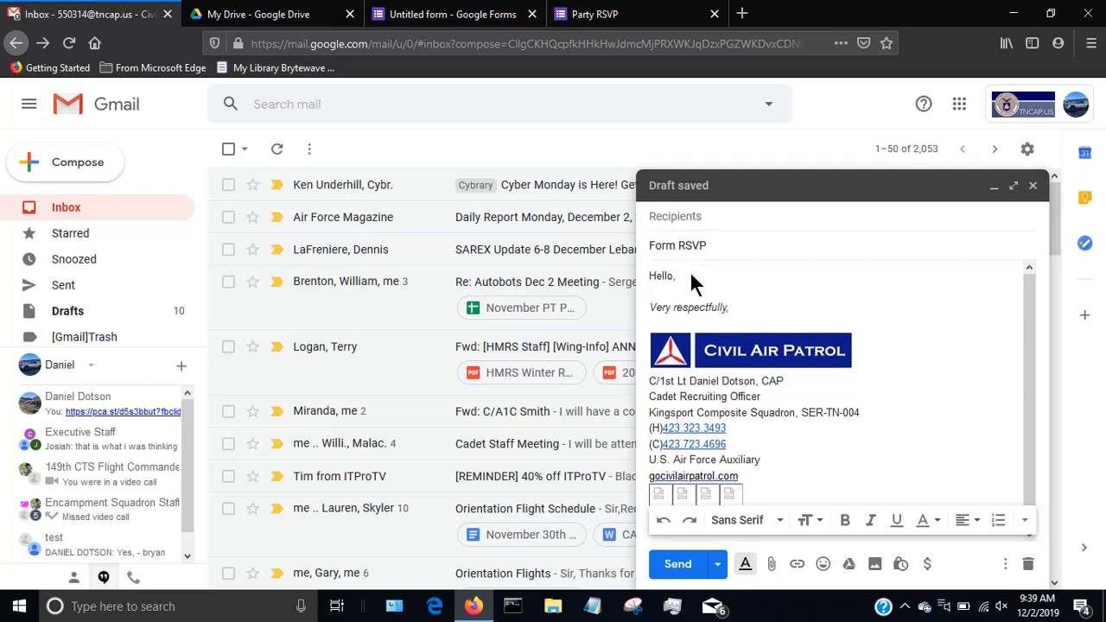
{"action": "type", "text": "Please fill out the form."}
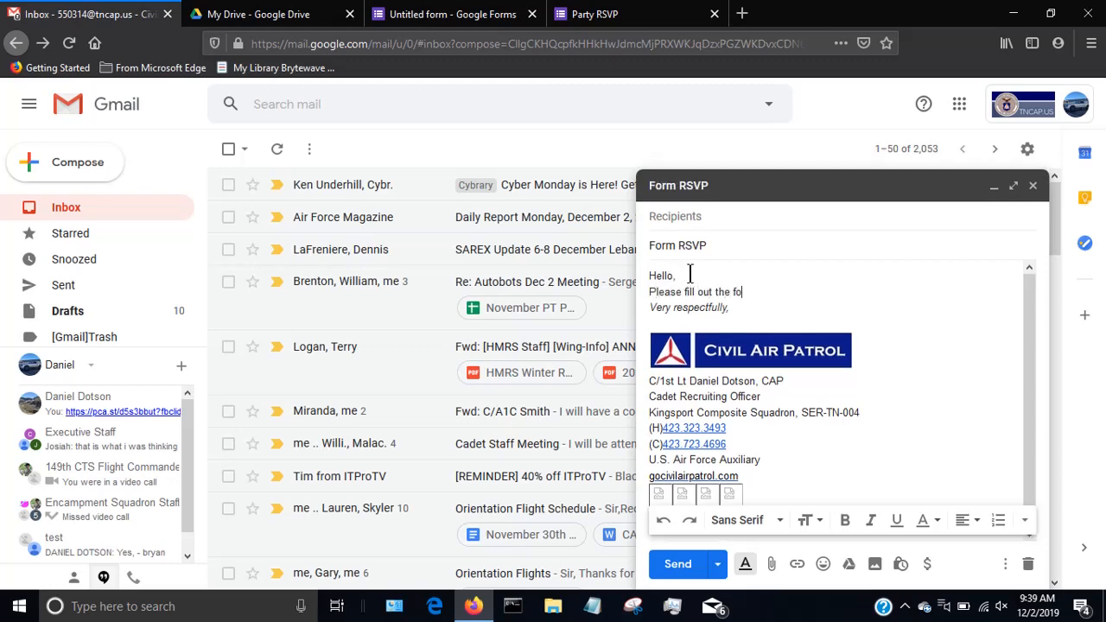
{"action": "key", "text": "Return"}
{"action": "key", "text": "Return"}
{"action": "key", "text": "Return"}
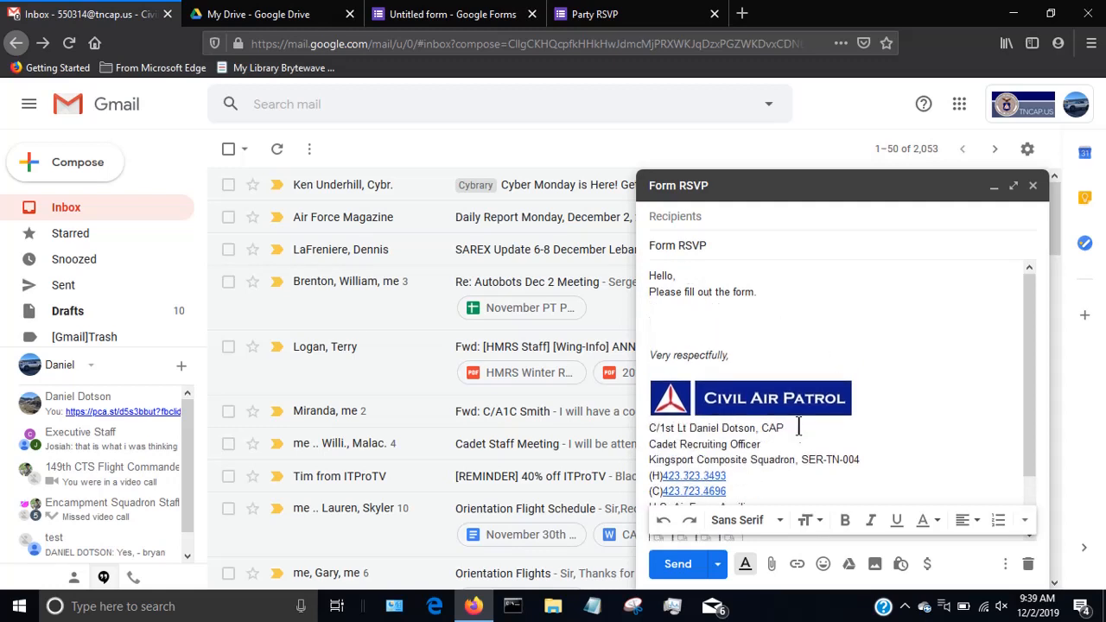
Insert the first Untitled form file, with the Party RSVP preview, from My Drive into the message as a Drive link.
{"action": "left_click", "coordinate": [850, 564]}
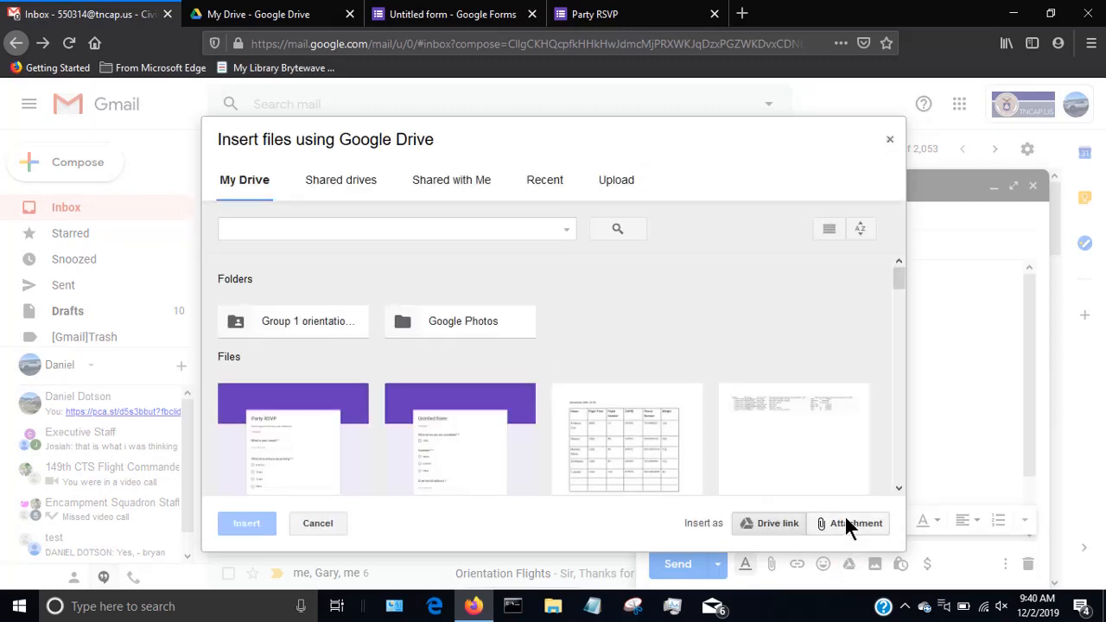
{"action": "scroll", "coordinate": [371, 345], "scroll_direction": "down", "scroll_amount": 3}
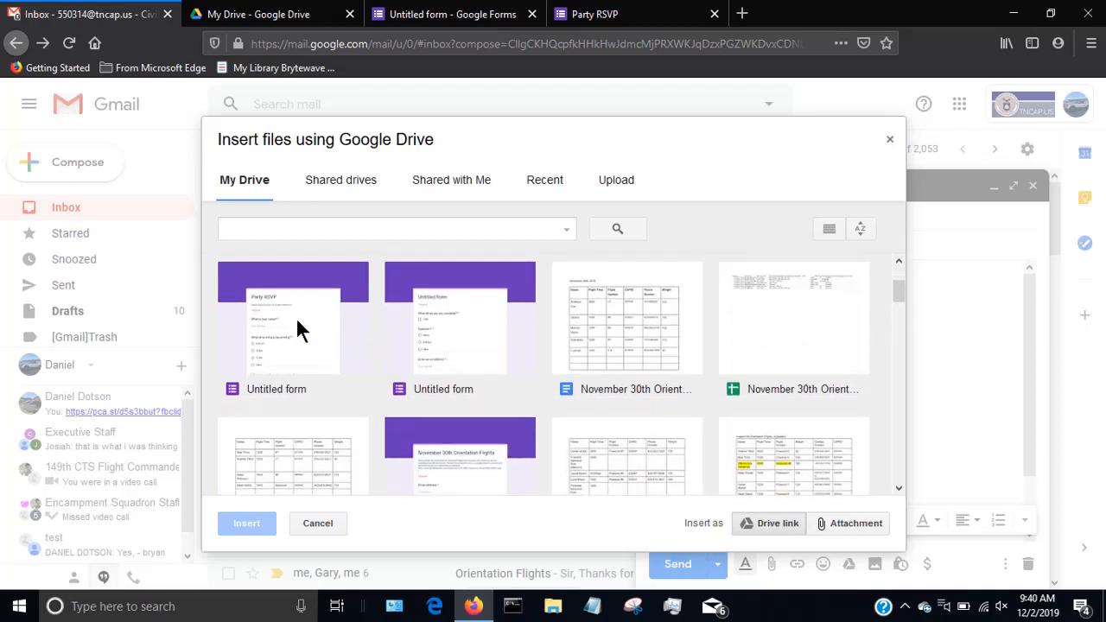
{"action": "left_click", "coordinate": [251, 387]}
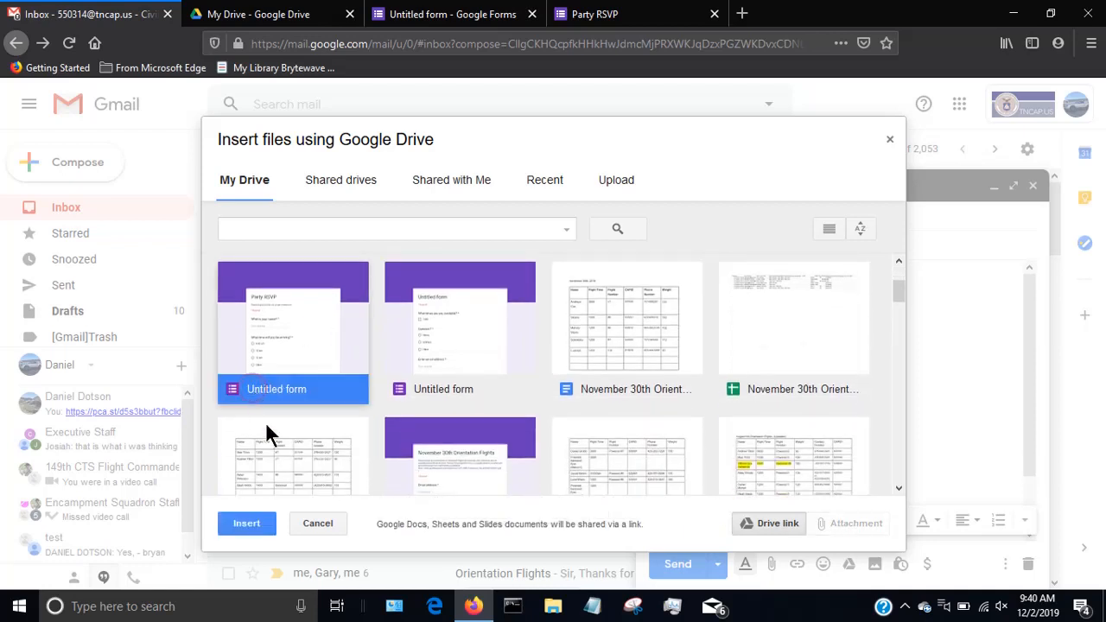
{"action": "left_click", "coordinate": [259, 527]}
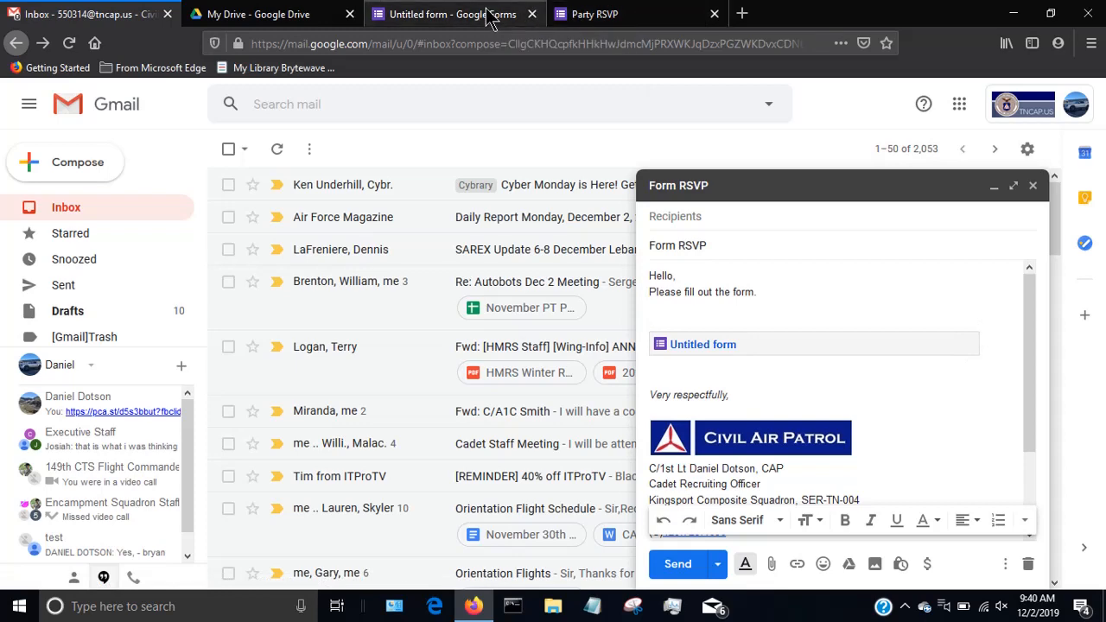
Return to the form editor and rename the Untitled form file as Party RSVP.
{"action": "left_click", "coordinate": [673, 14]}
{"action": "left_click", "coordinate": [329, 510]}
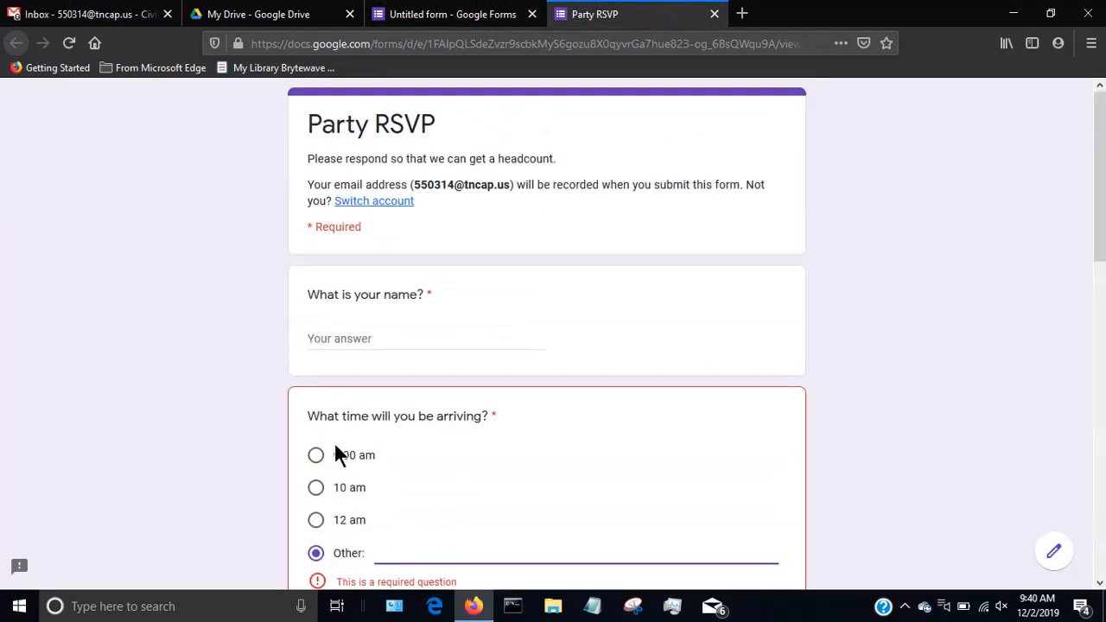
{"action": "left_click", "coordinate": [462, 14]}
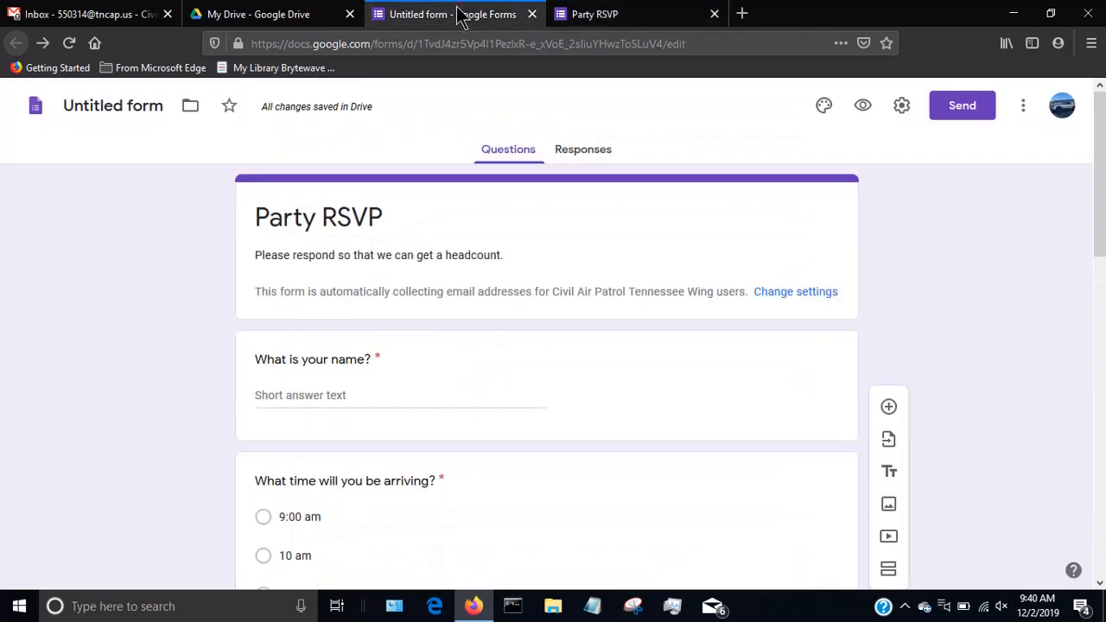
{"action": "left_click", "coordinate": [163, 106]}
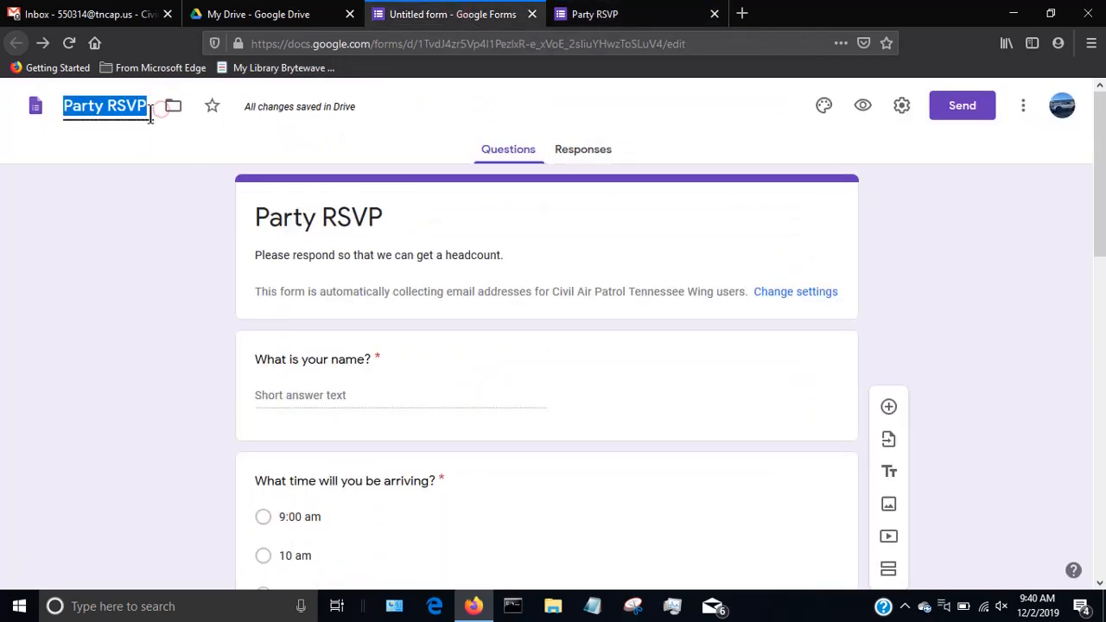
{"action": "left_click", "coordinate": [89, 108]}
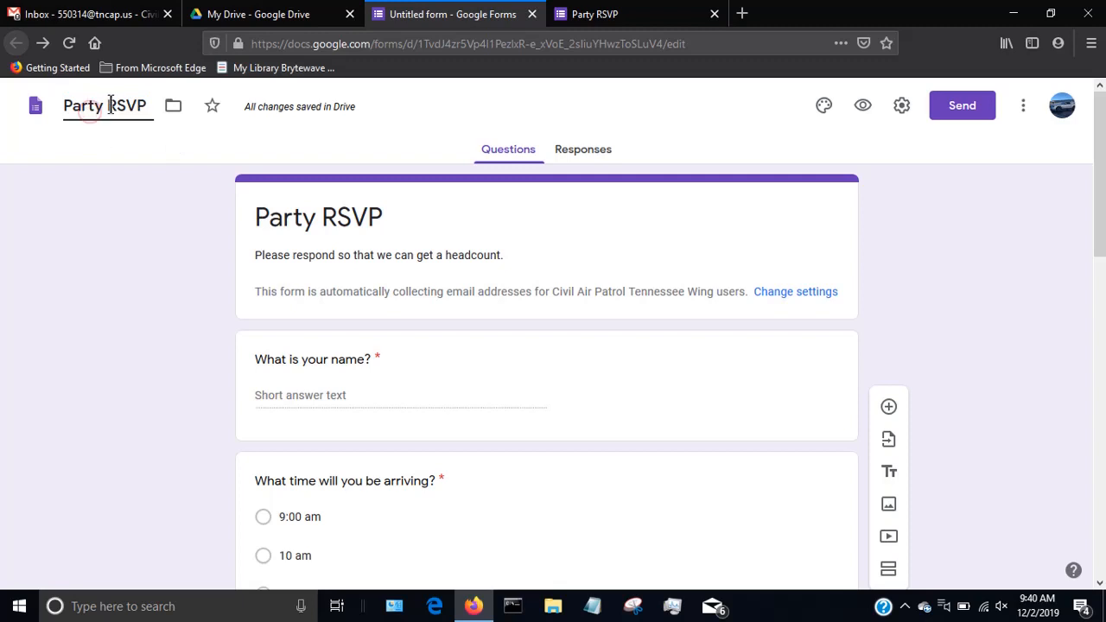
{"action": "left_click_drag", "start_coordinate": [150, 106], "coordinate": [61, 117]}
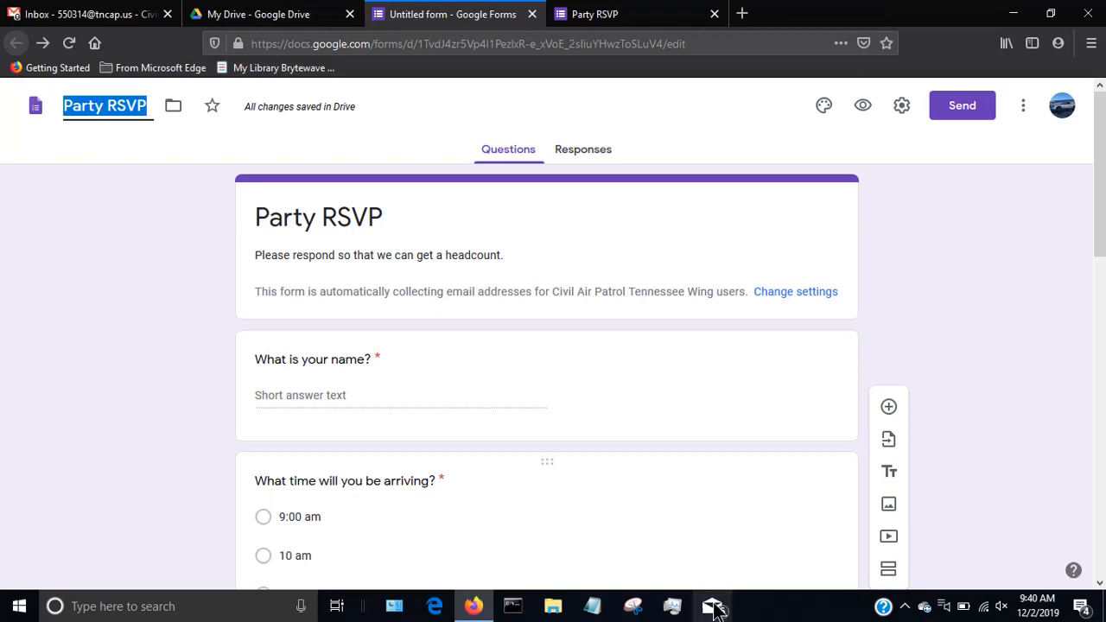
Open the November 30th Orientation Flights form from Google Drive and view the summary of its responses.
{"action": "left_click_drag", "start_coordinate": [884, 12], "coordinate": [864, 31]}
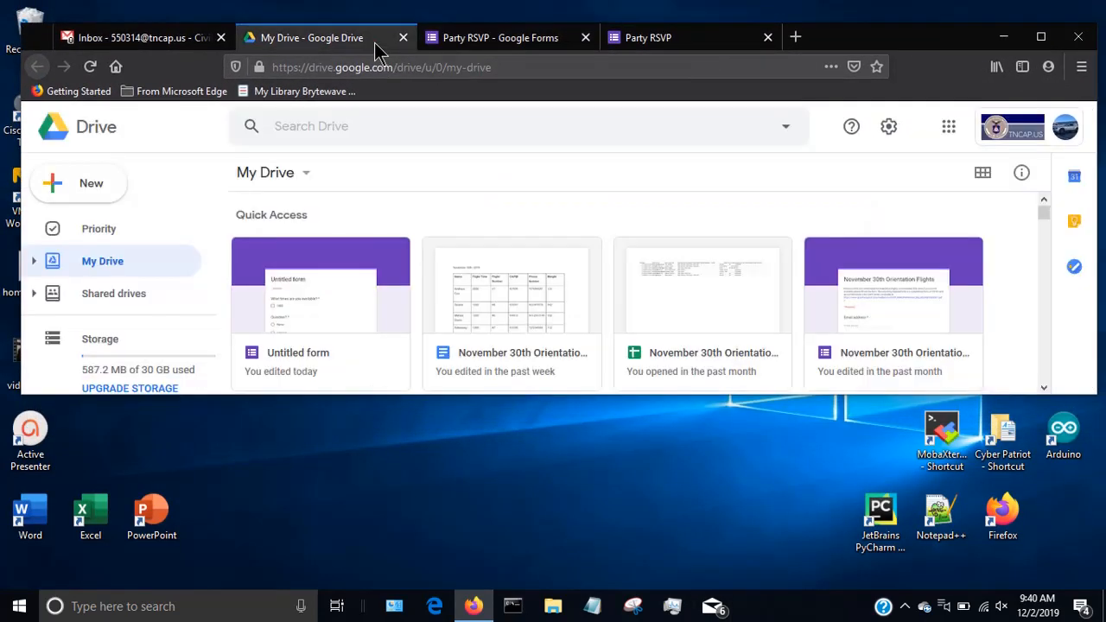
{"action": "left_click", "coordinate": [377, 41]}
{"action": "double_click", "coordinate": [862, 292]}
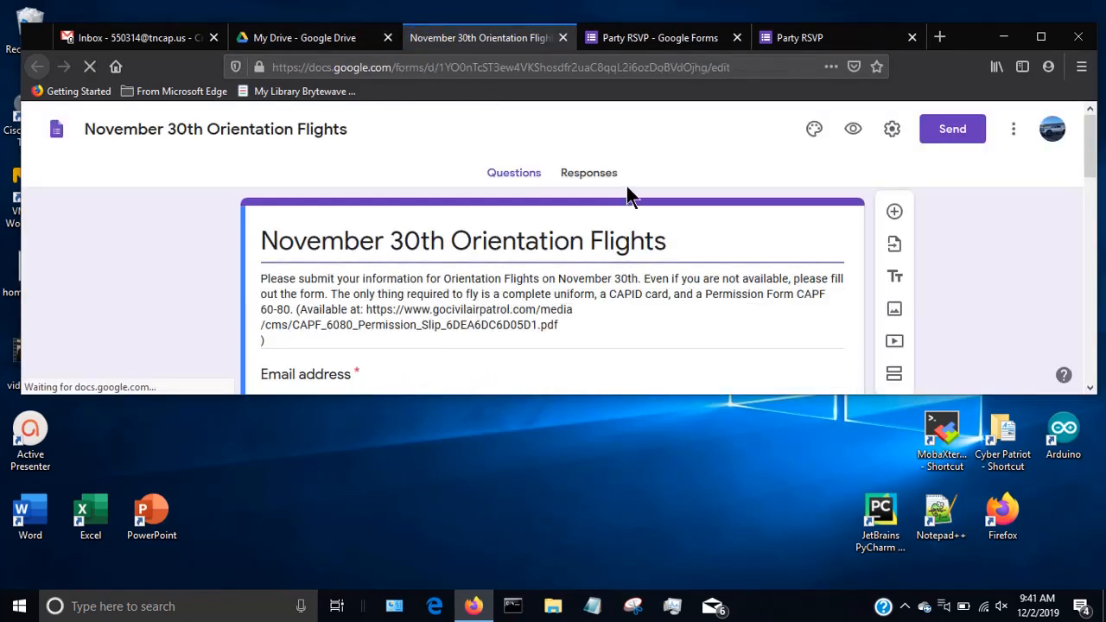
{"action": "left_click", "coordinate": [600, 178]}
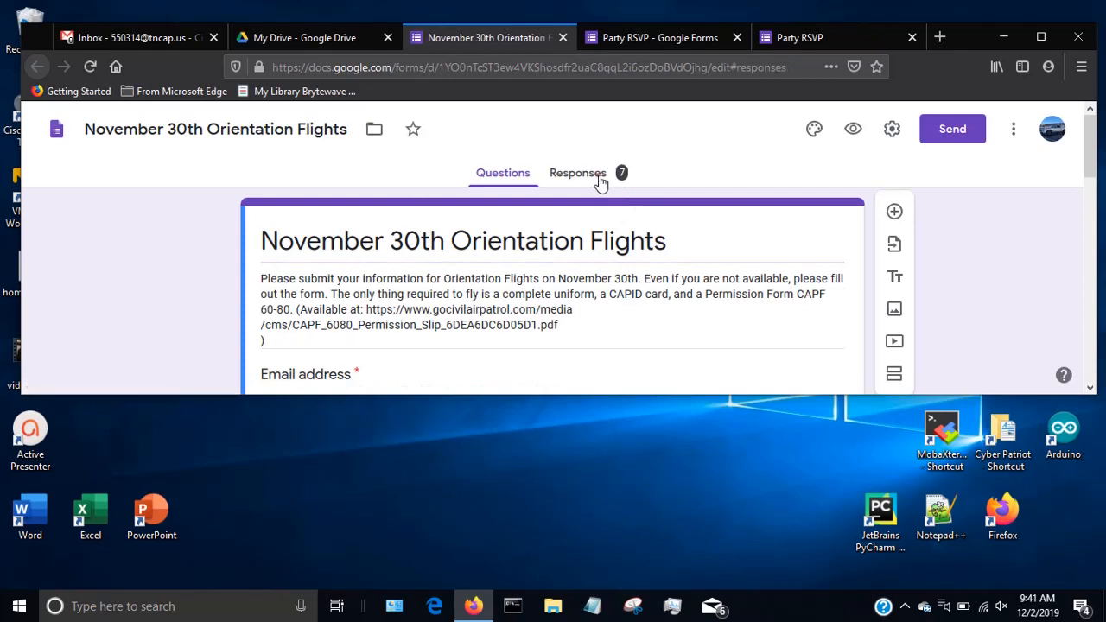
{"action": "scroll", "coordinate": [545, 231], "scroll_direction": "down", "scroll_amount": 3}
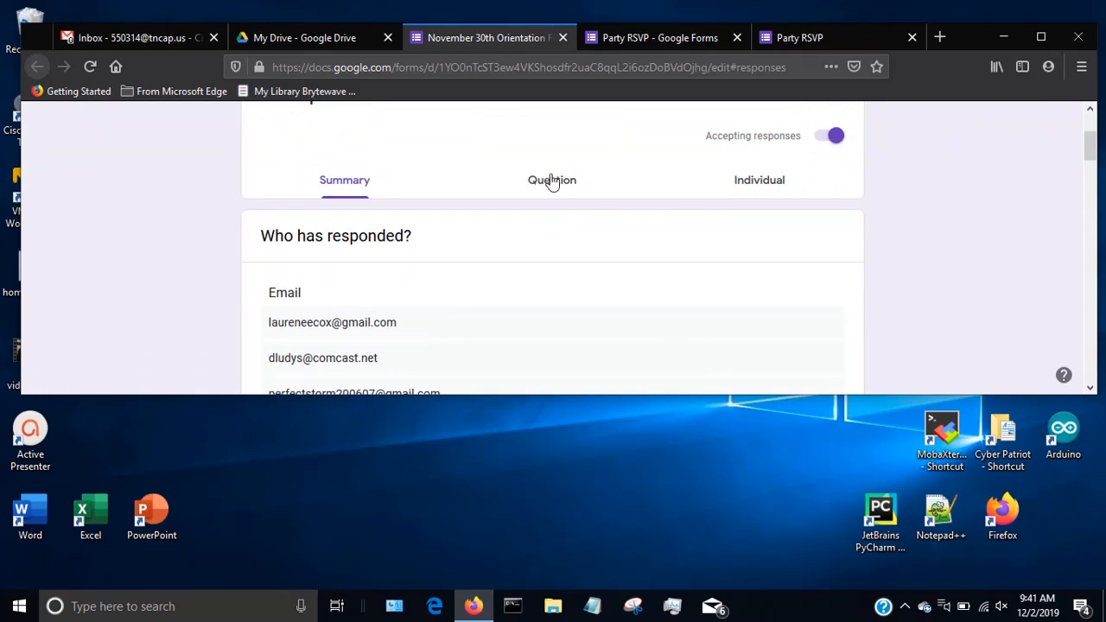
{"action": "scroll", "coordinate": [483, 198], "scroll_direction": "up", "scroll_amount": 3}
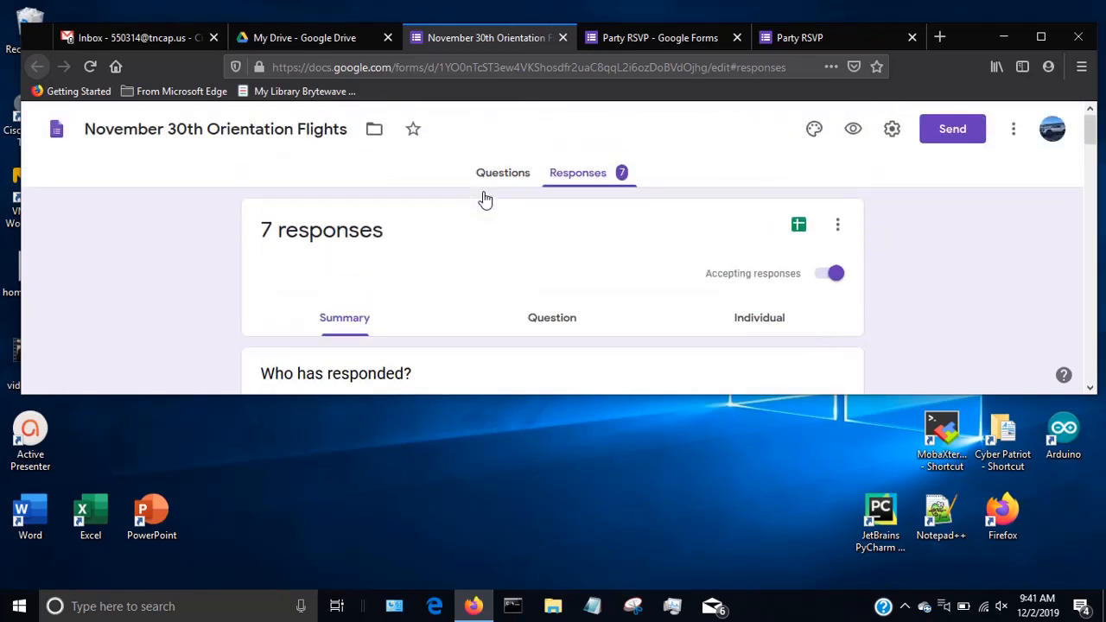
Examine the Orientation Flights responses by question and by individual, and return to the summary.
{"action": "left_click", "coordinate": [541, 326]}
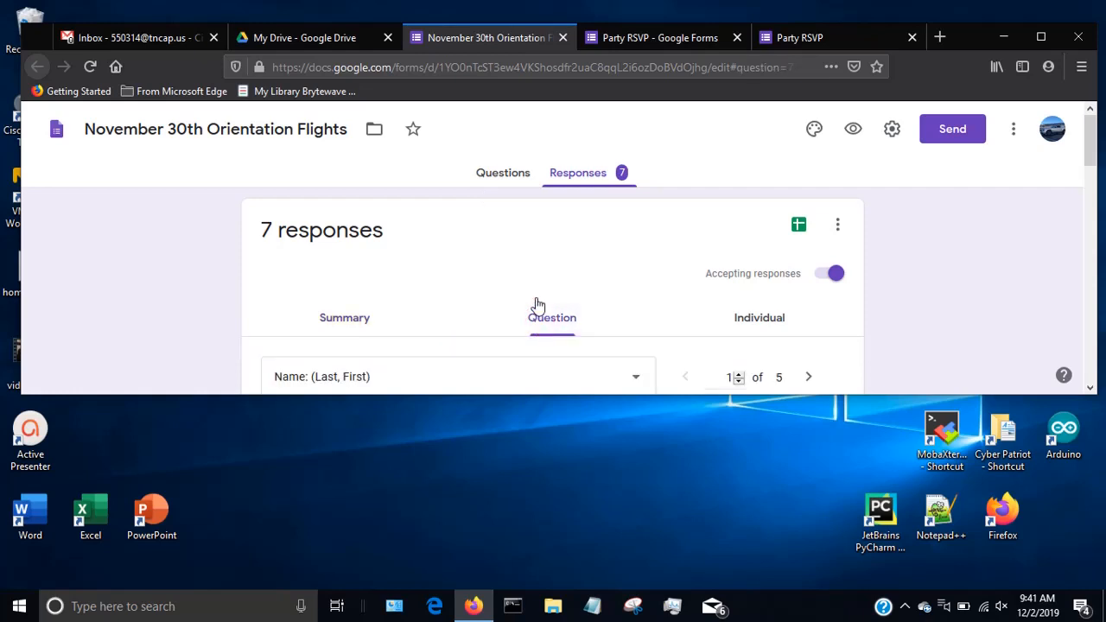
{"action": "scroll", "coordinate": [538, 304], "scroll_direction": "down", "scroll_amount": 3}
{"action": "scroll", "coordinate": [536, 306], "scroll_direction": "up", "scroll_amount": 3}
{"action": "left_click", "coordinate": [740, 318]}
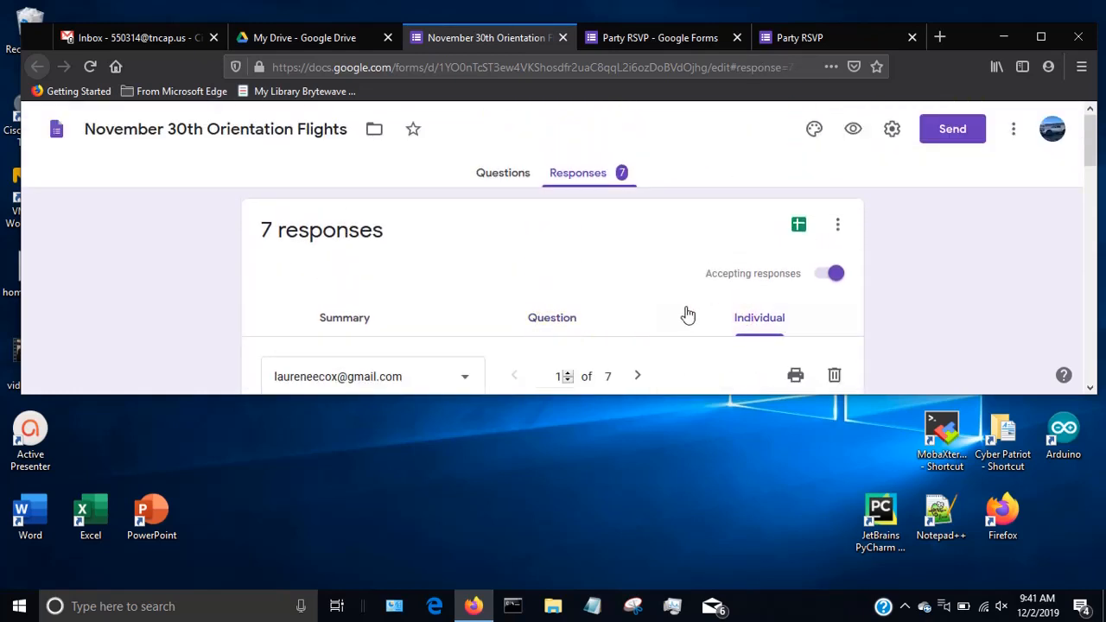
{"action": "left_click", "coordinate": [321, 322]}
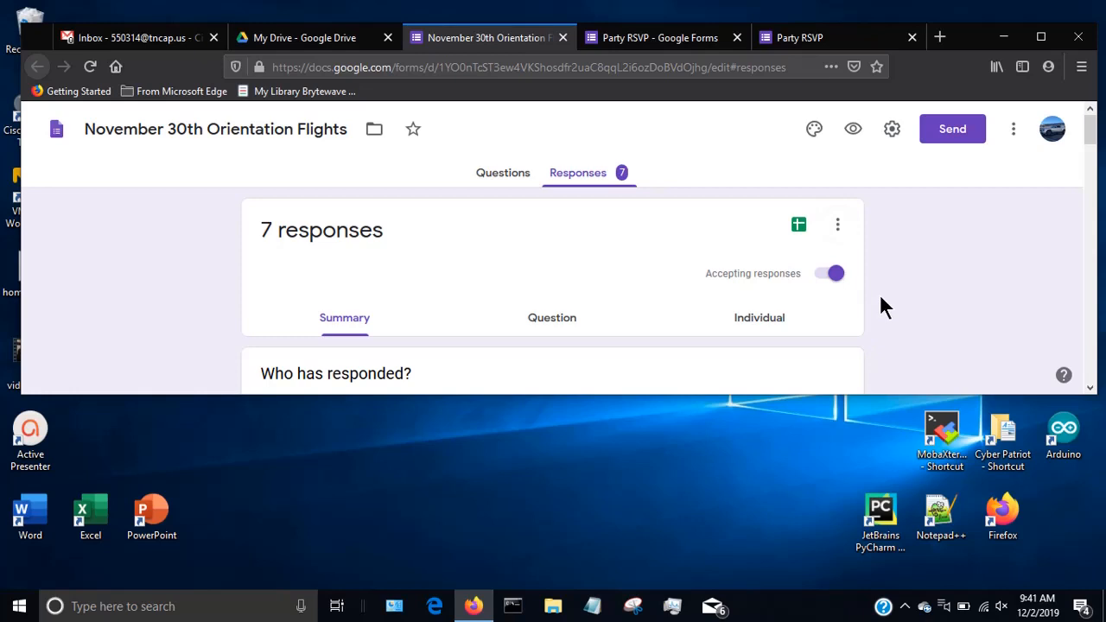
Open the linked responses spreadsheet, return to the Orientation Flights form, and stop it from accepting responses.
{"action": "left_click", "coordinate": [797, 228]}
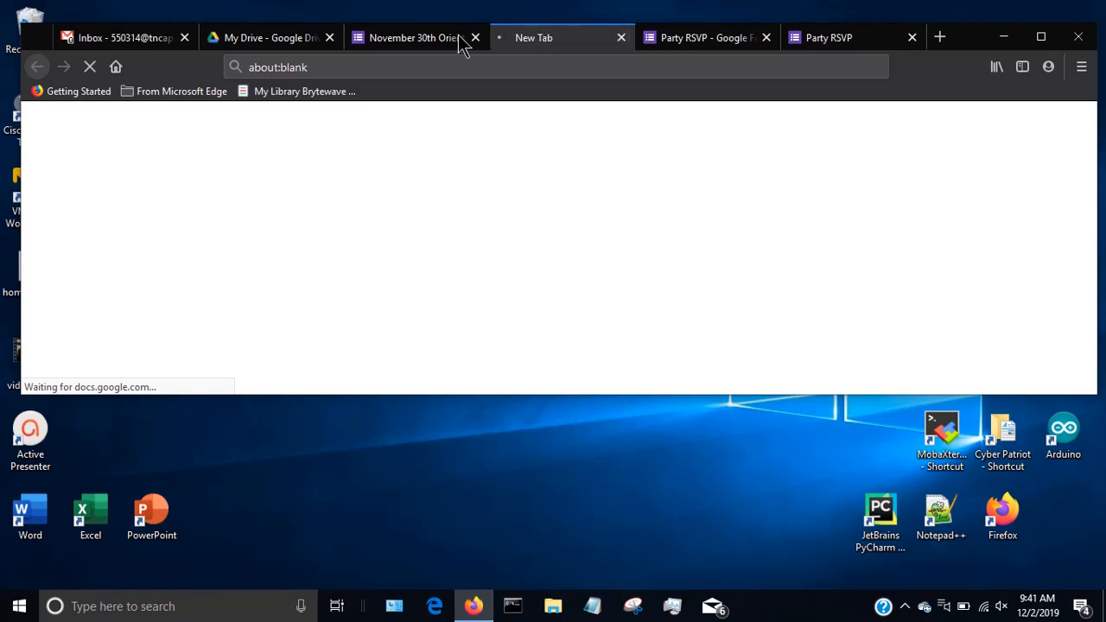
{"action": "left_click", "coordinate": [412, 43]}
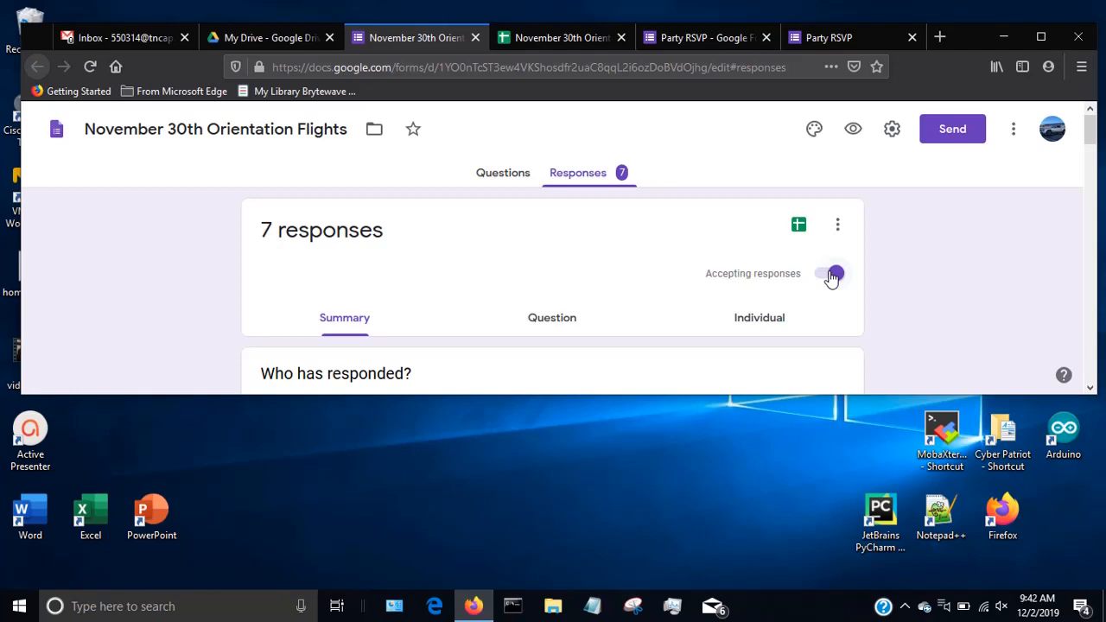
{"action": "left_click", "coordinate": [832, 274]}
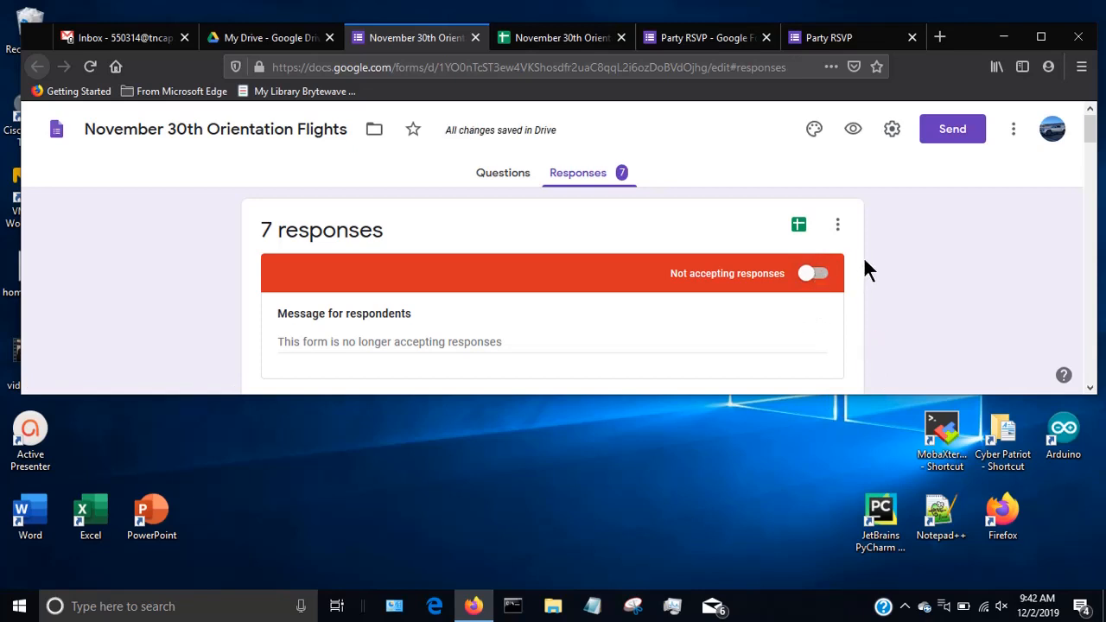
Examine the collected answers in the November 30th Orientation Flights (Responses) spreadsheet.
{"action": "left_click", "coordinate": [564, 38]}
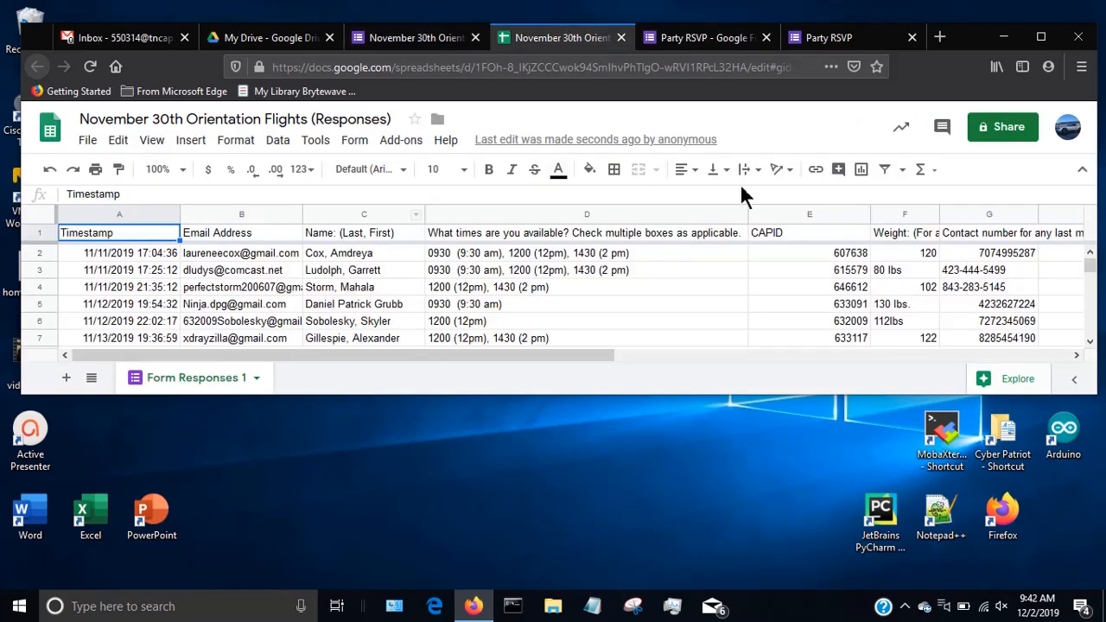
{"action": "left_click_drag", "start_coordinate": [380, 354], "coordinate": [337, 360]}
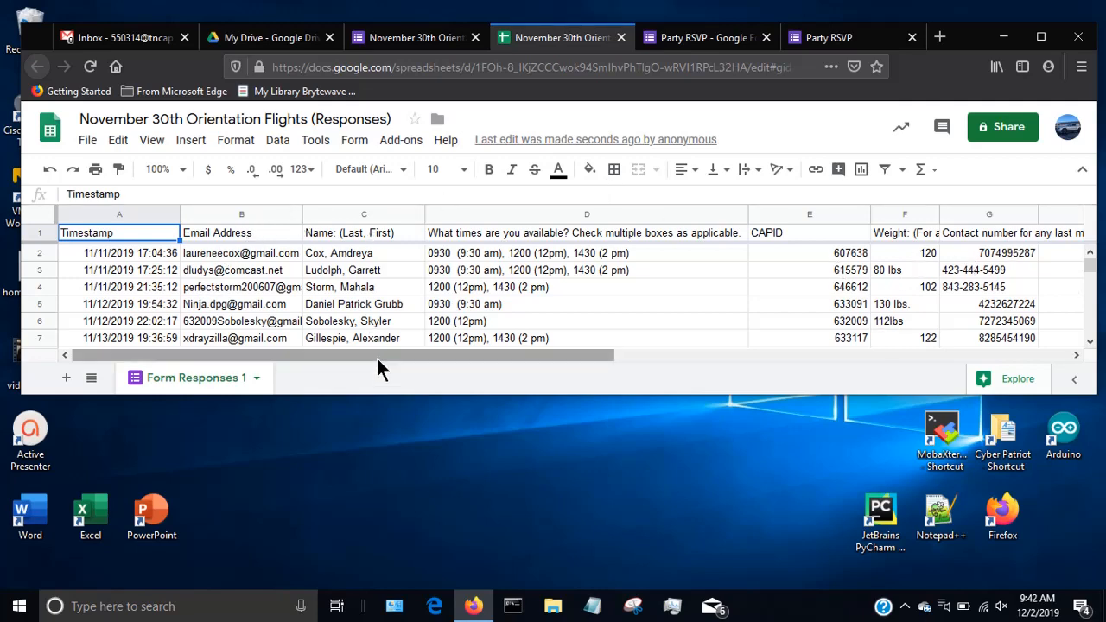
{"action": "left_click_drag", "start_coordinate": [376, 356], "coordinate": [289, 357]}
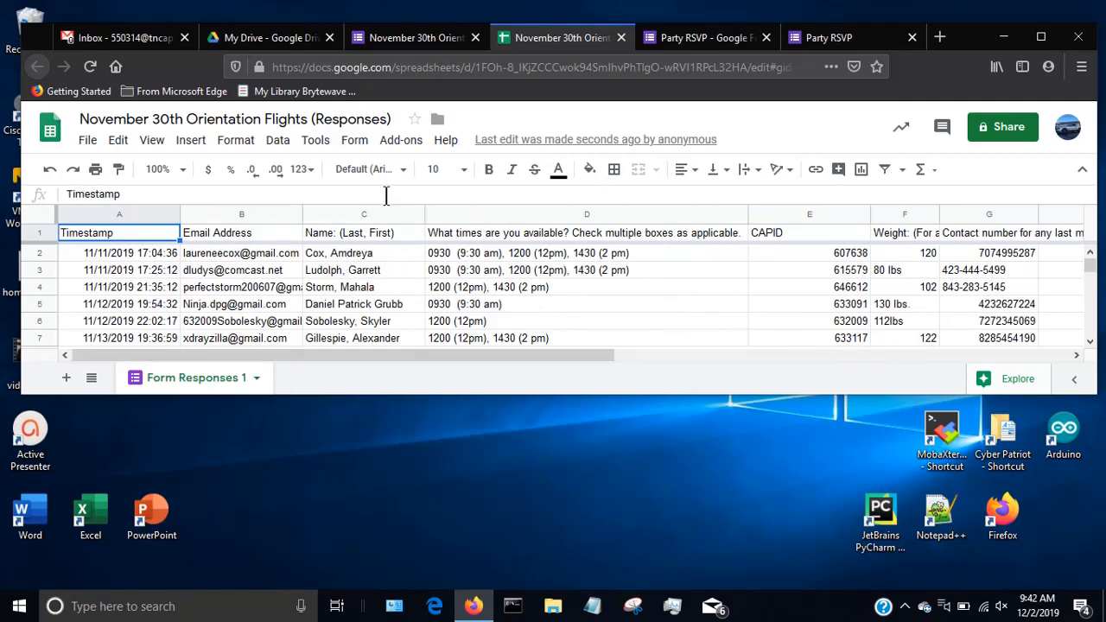
Return to the Orientation Flights form and view its theme options, closing them without changes.
{"action": "left_click", "coordinate": [389, 38]}
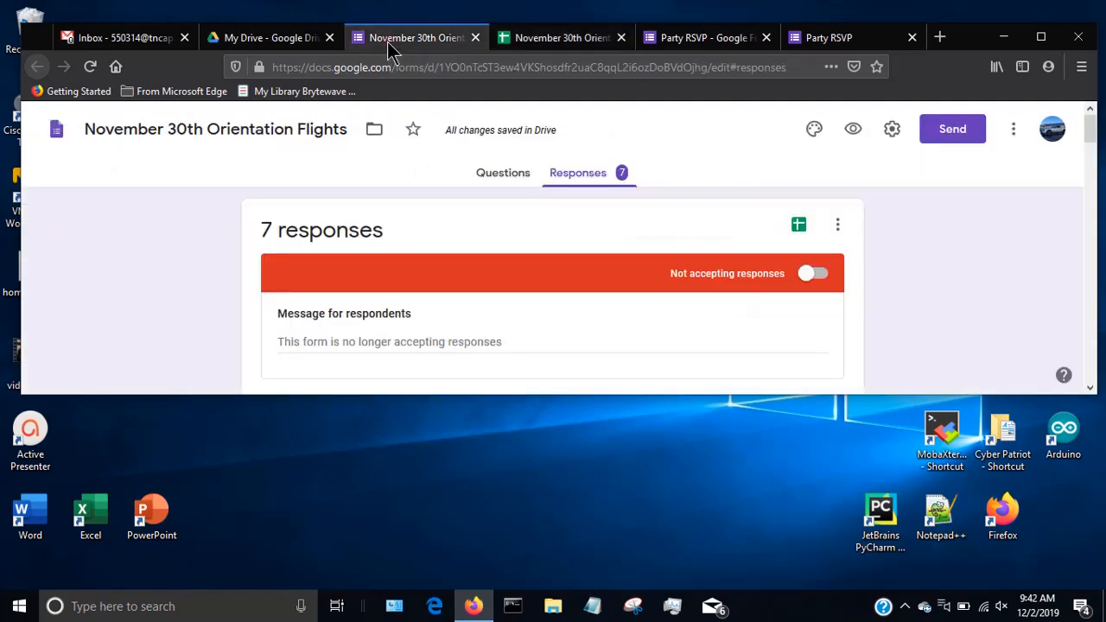
{"action": "left_click", "coordinate": [810, 132]}
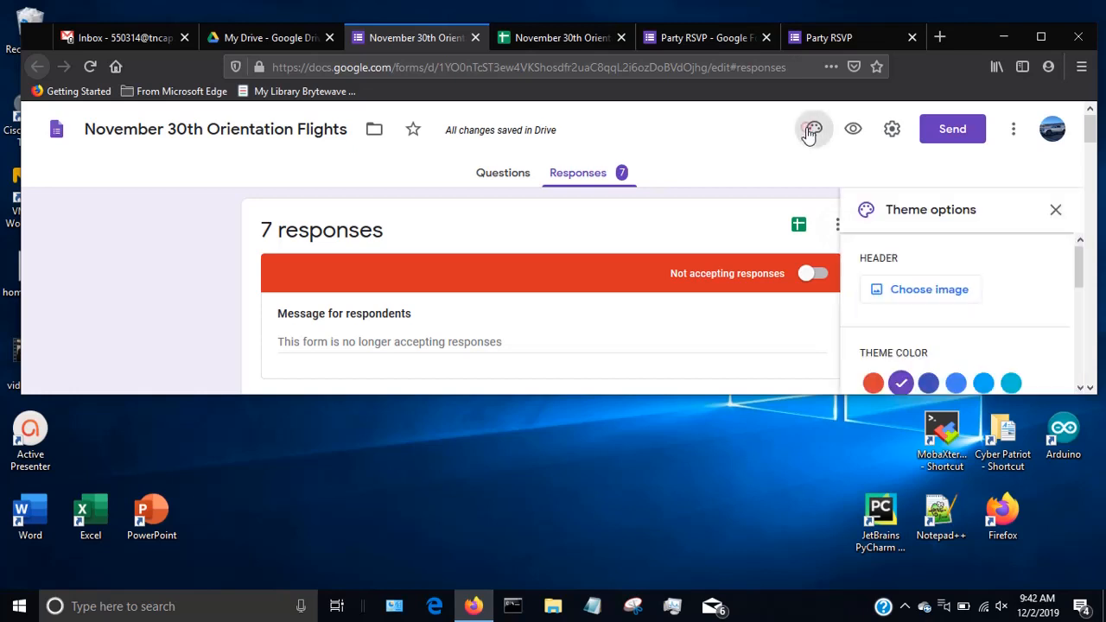
{"action": "left_click", "coordinate": [1058, 210]}
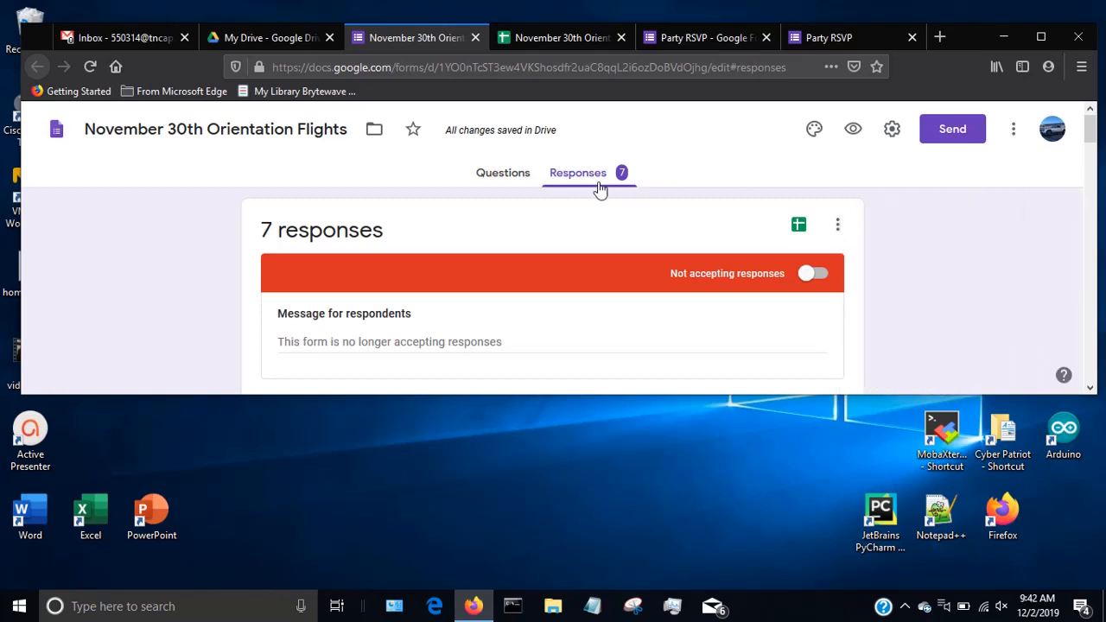
{"action": "left_click", "coordinate": [905, 606]}
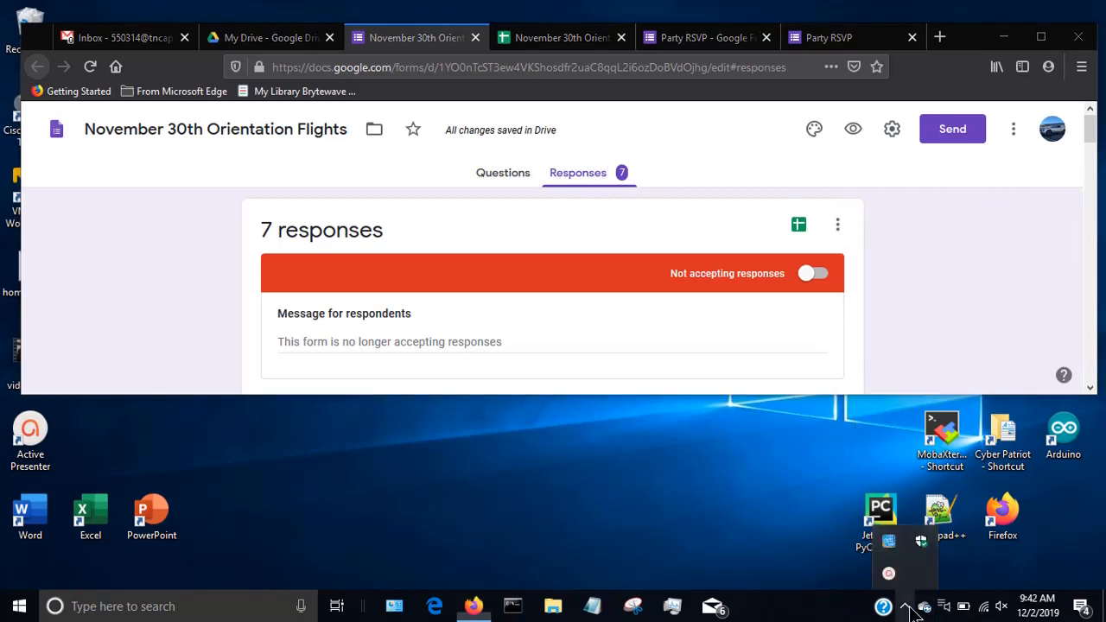
{"action": "left_click_drag", "start_coordinate": [903, 593], "coordinate": [904, 605]}
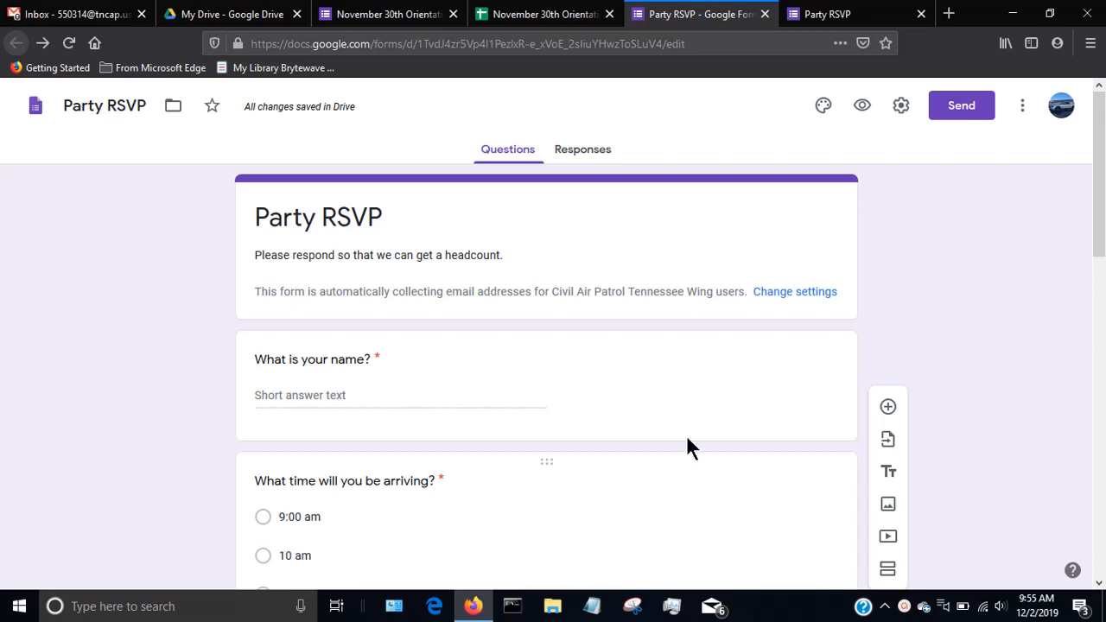
Make the contact number question in the Party RSVP form optional.
{"action": "scroll", "coordinate": [713, 407], "scroll_direction": "down", "scroll_amount": 3}
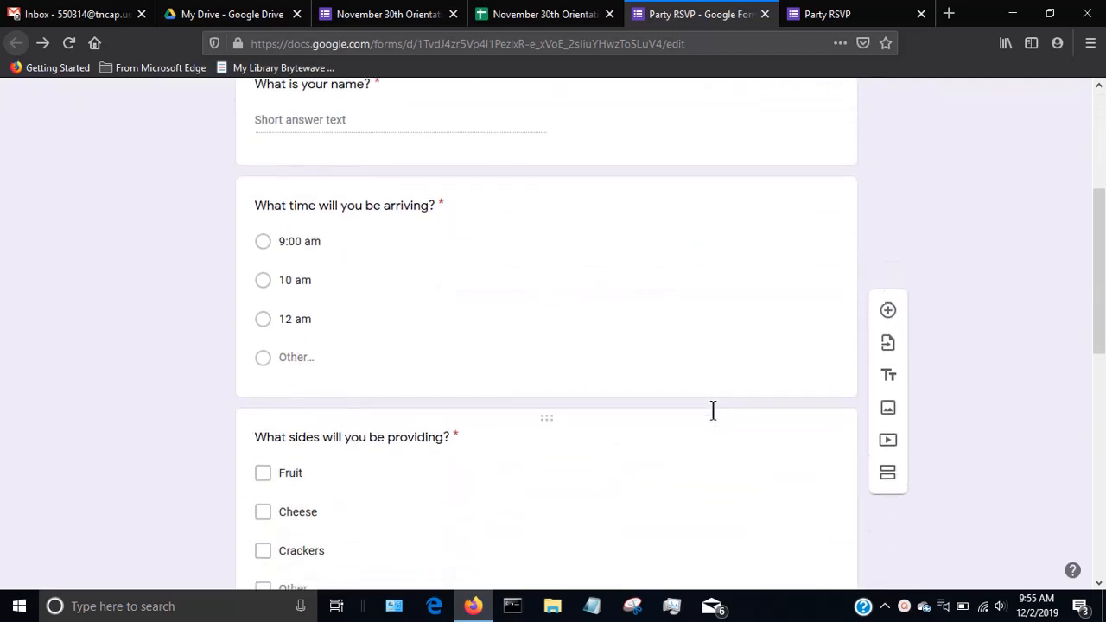
{"action": "scroll", "coordinate": [858, 377], "scroll_direction": "down", "scroll_amount": 5}
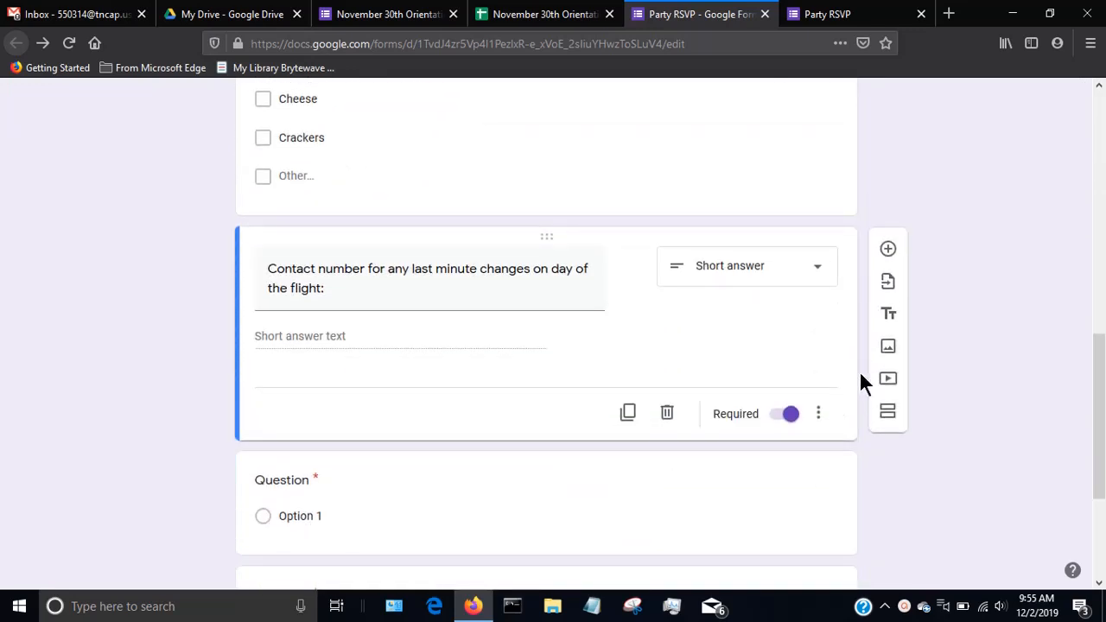
{"action": "left_click", "coordinate": [790, 417]}
{"action": "left_click", "coordinate": [782, 419]}
{"action": "left_click", "coordinate": [782, 419]}
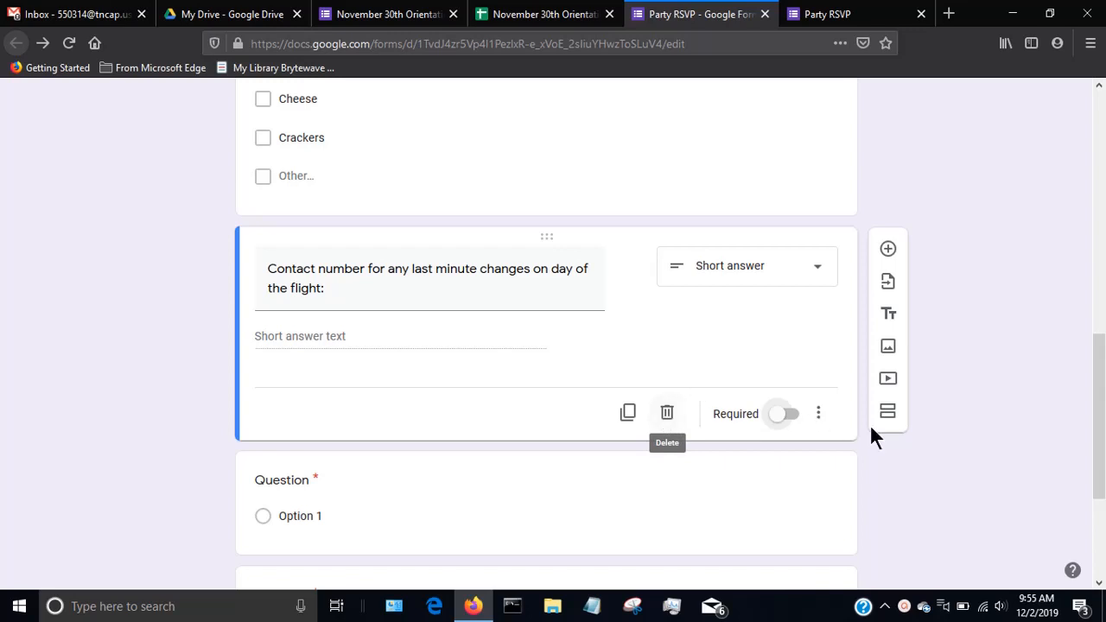
Show a description line and response validation on the contact number question.
{"action": "left_click", "coordinate": [818, 415]}
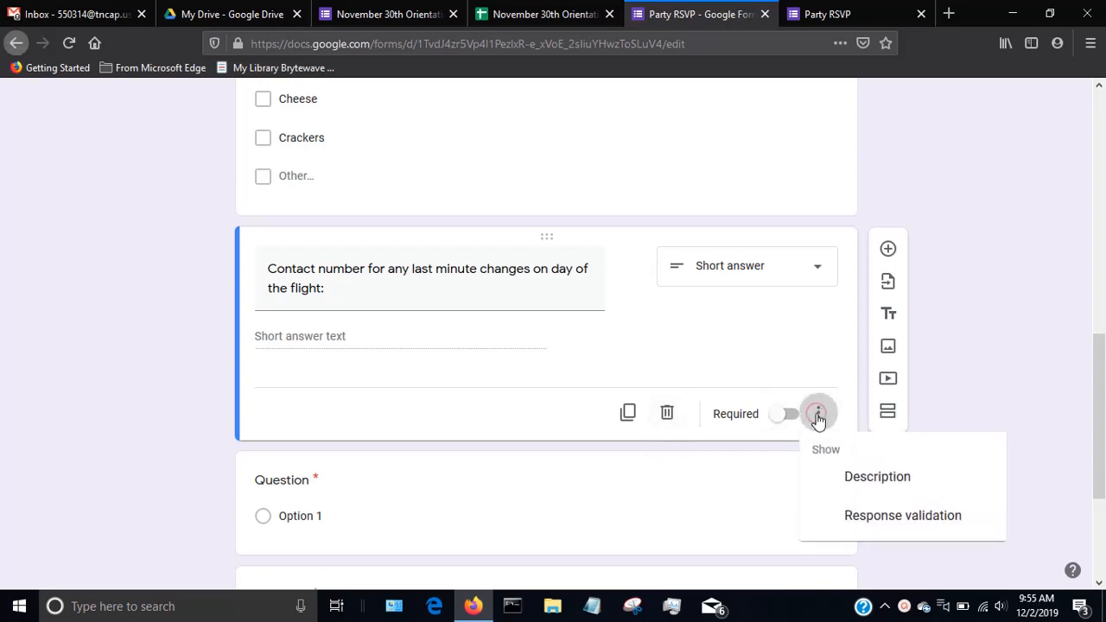
{"action": "left_click", "coordinate": [909, 489]}
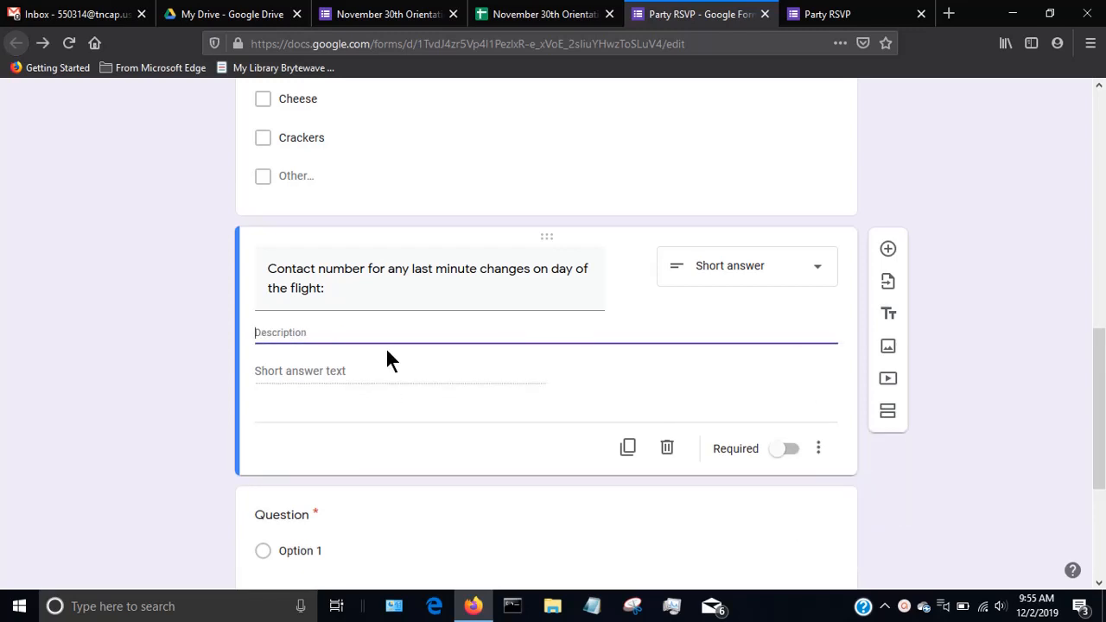
{"action": "left_click", "coordinate": [818, 449]}
{"action": "scroll", "coordinate": [821, 458], "scroll_direction": "down", "scroll_amount": 3}
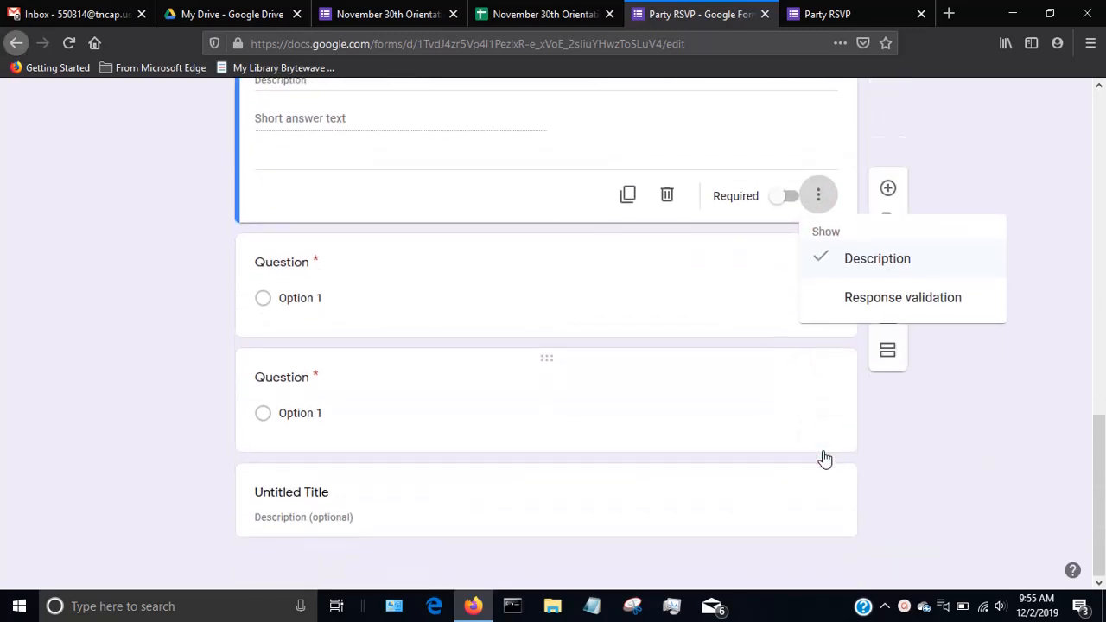
{"action": "left_click", "coordinate": [864, 302]}
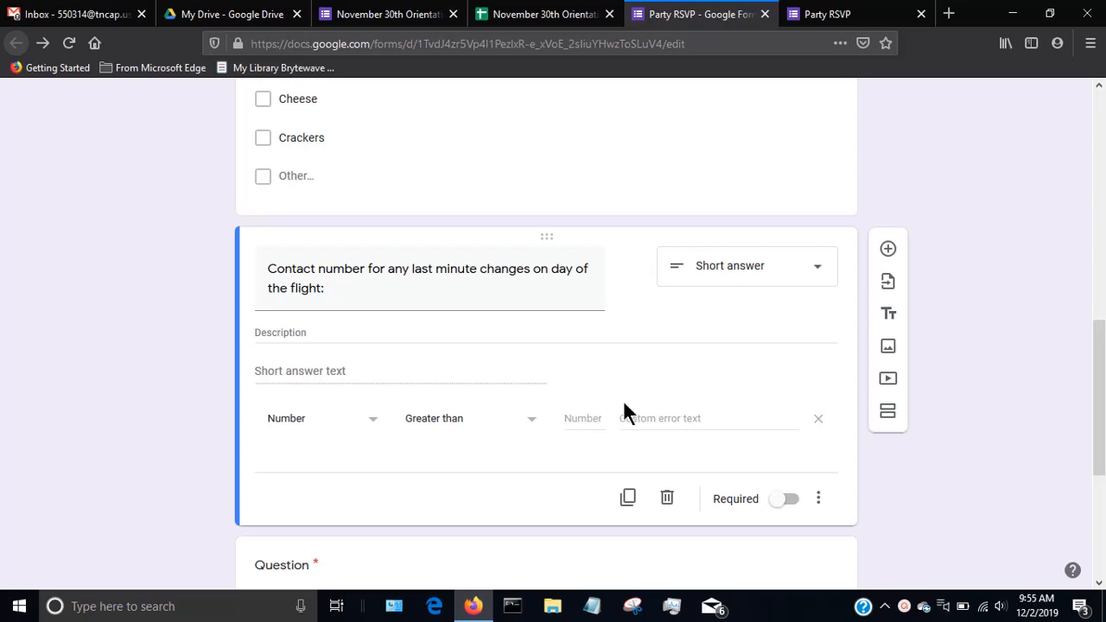
Remove the description line and response validation from the contact number question, and return to the start of the form.
{"action": "left_click", "coordinate": [819, 501]}
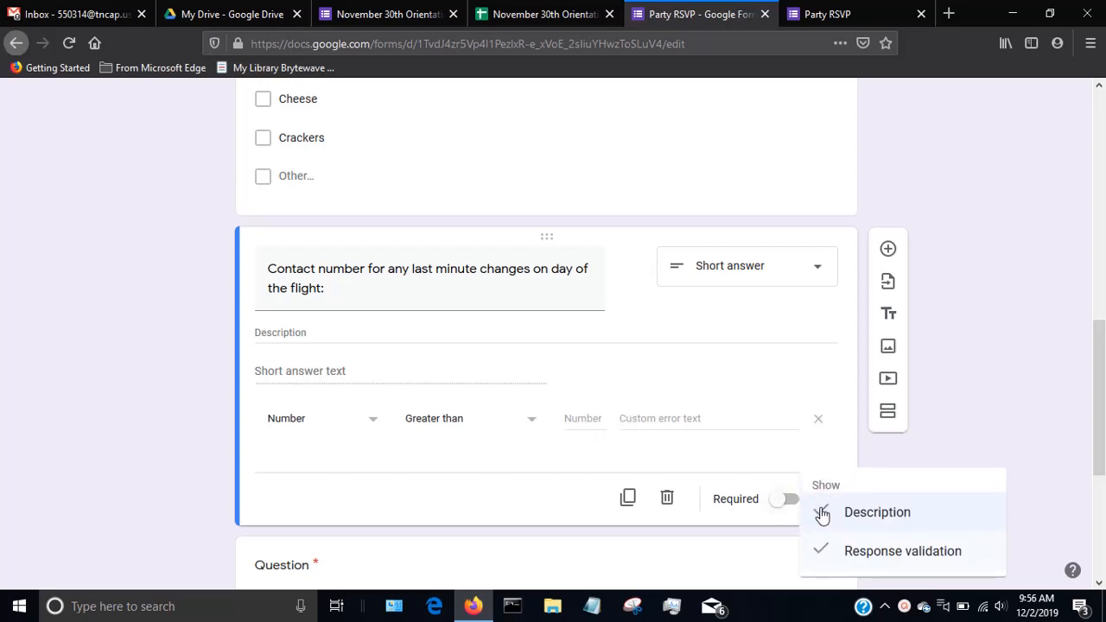
{"action": "left_click", "coordinate": [822, 513]}
{"action": "left_click", "coordinate": [818, 475]}
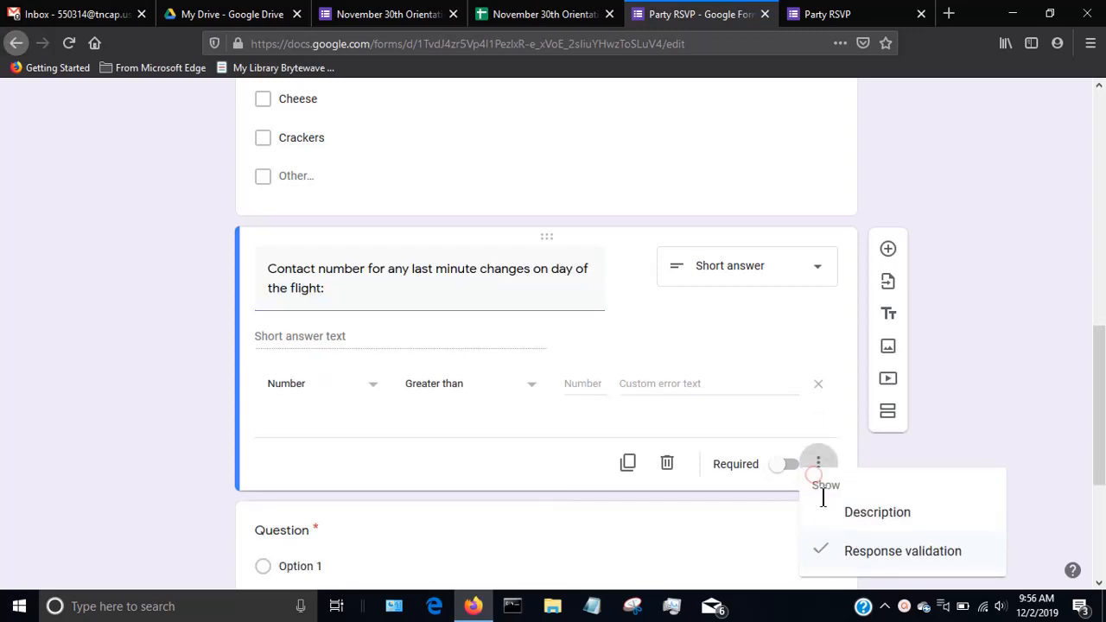
{"action": "left_click", "coordinate": [820, 554]}
{"action": "scroll", "coordinate": [861, 449], "scroll_direction": "down", "scroll_amount": 3}
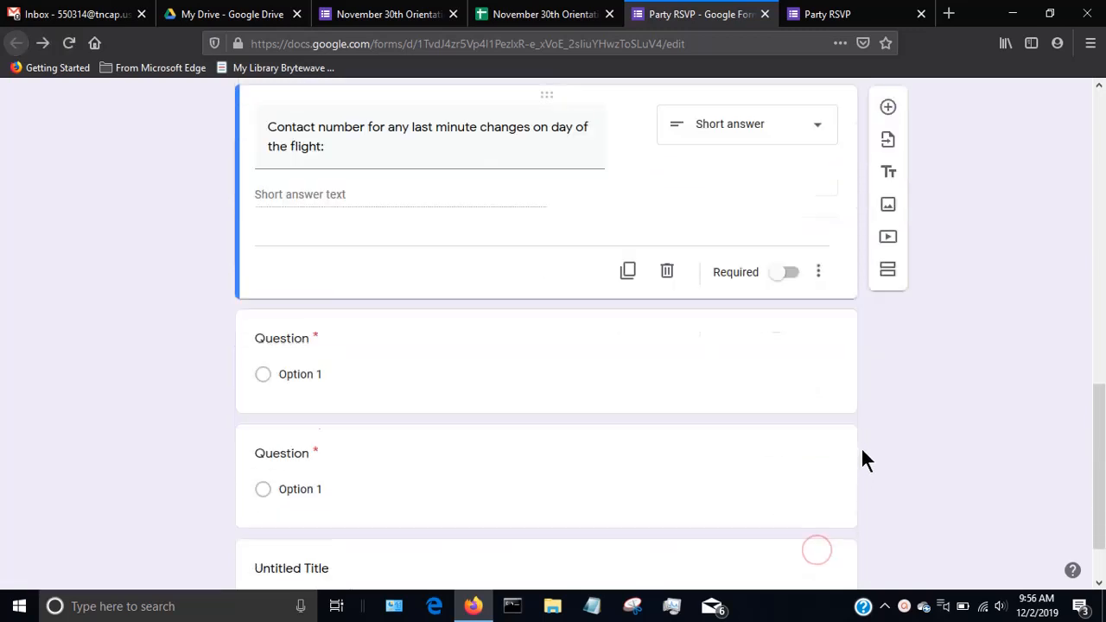
{"action": "scroll", "coordinate": [862, 449], "scroll_direction": "up", "scroll_amount": 10}
{"action": "scroll", "coordinate": [861, 447], "scroll_direction": "up", "scroll_amount": 2}
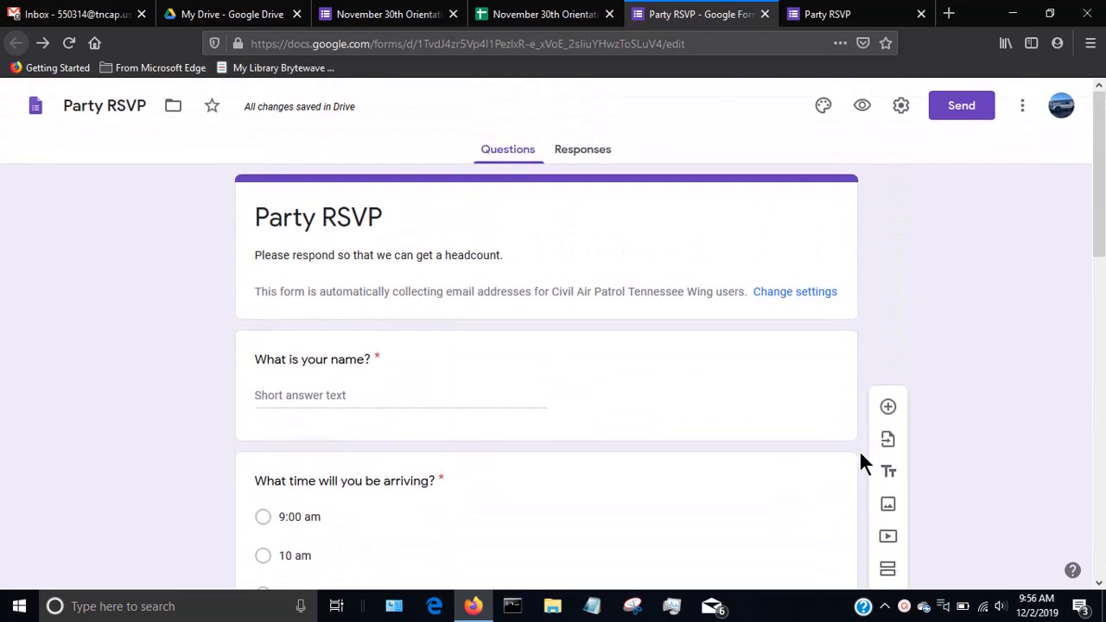